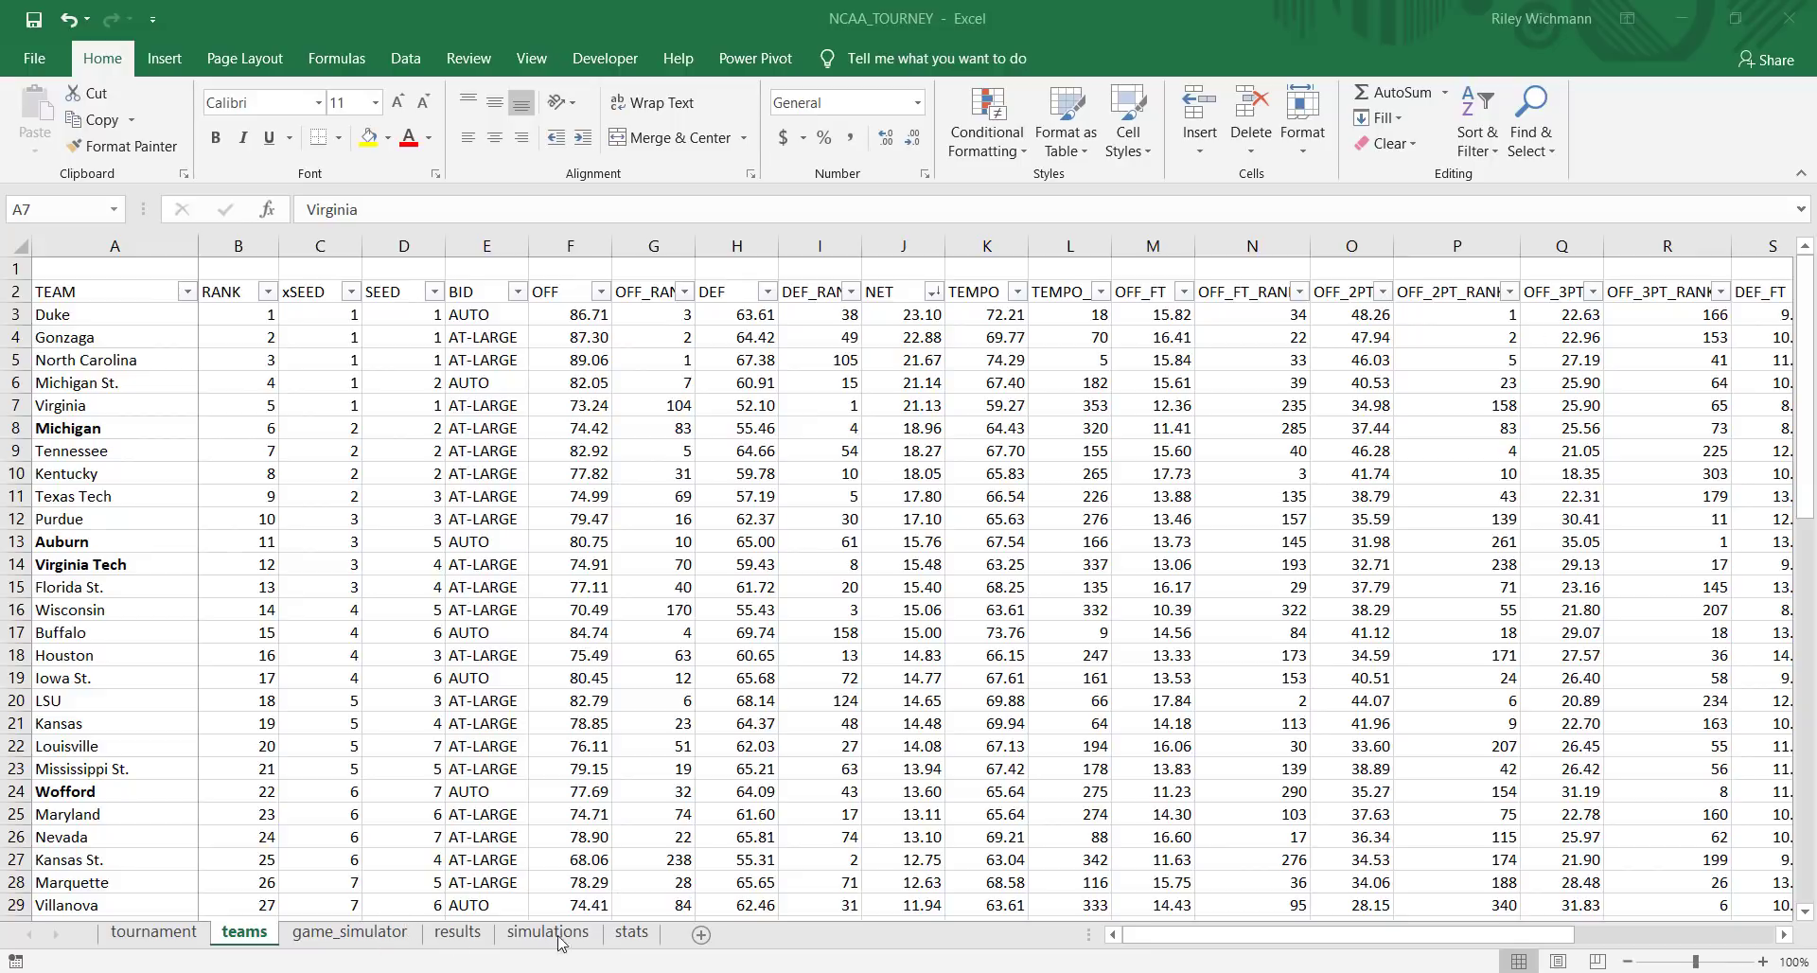
# Switch from Excel to Chrome and search for 538.
pyautogui.rightClick(614, 972)
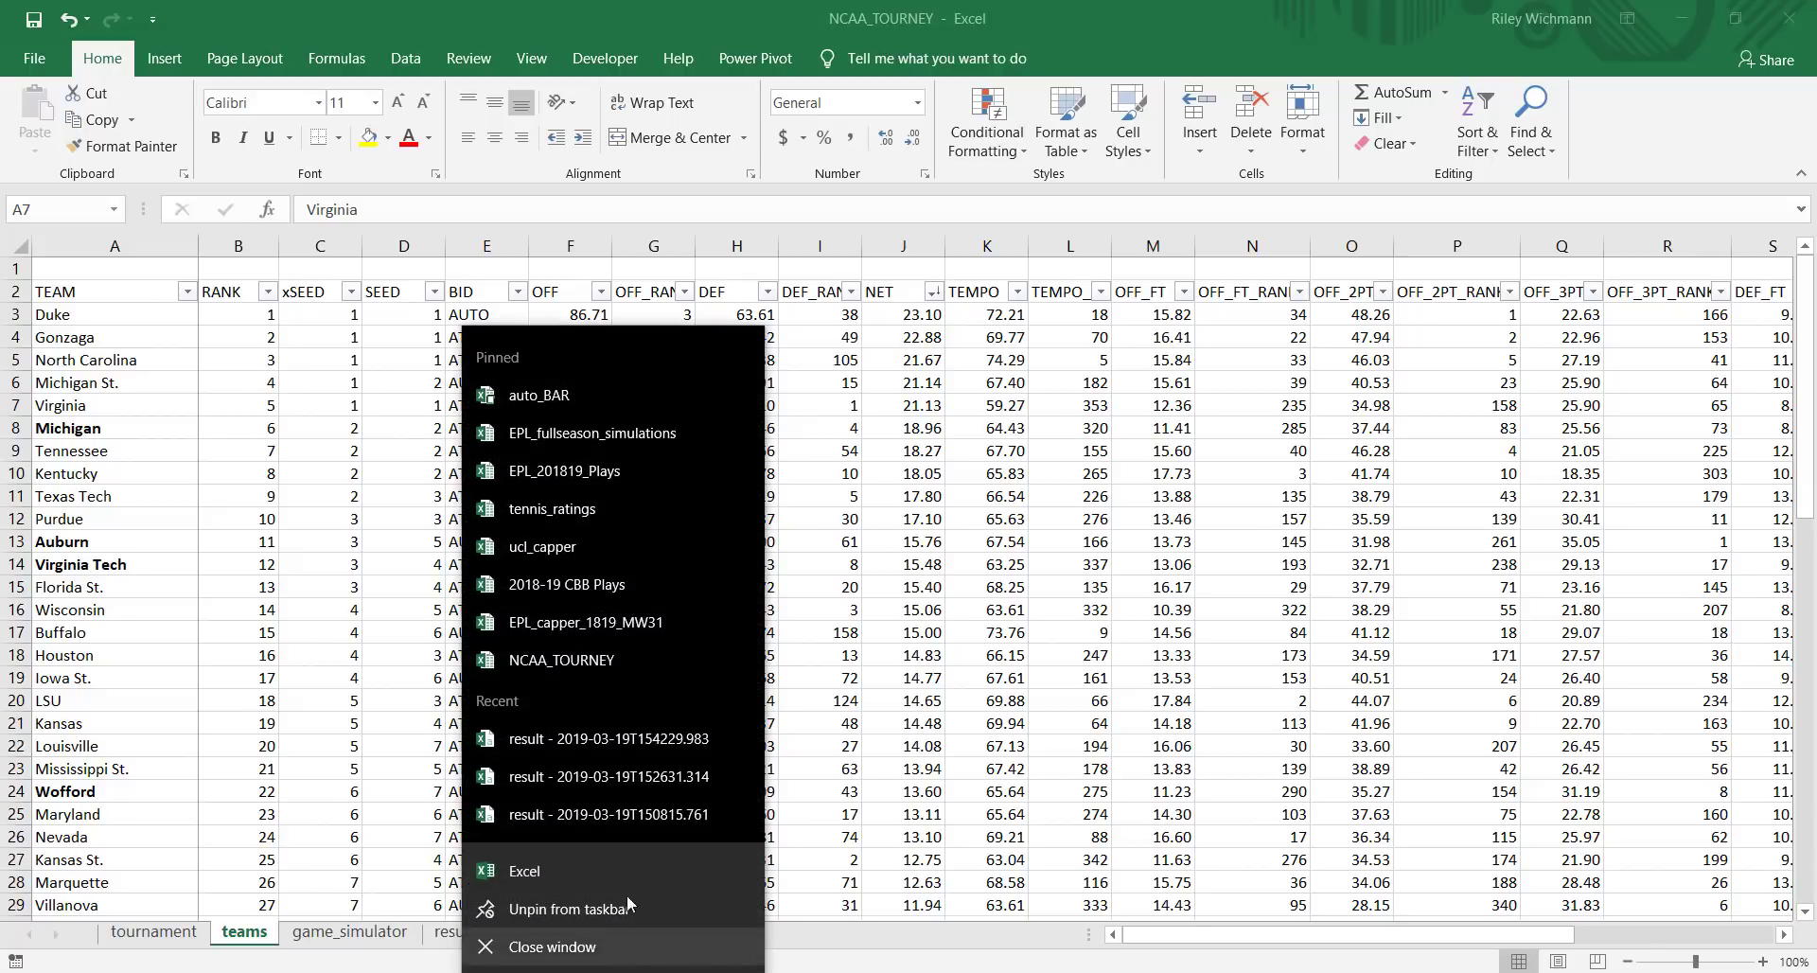
pyautogui.click(819, 730)
pyautogui.hotkey('alt', 'Tab')
pyautogui.scroll(2, 765, 579)
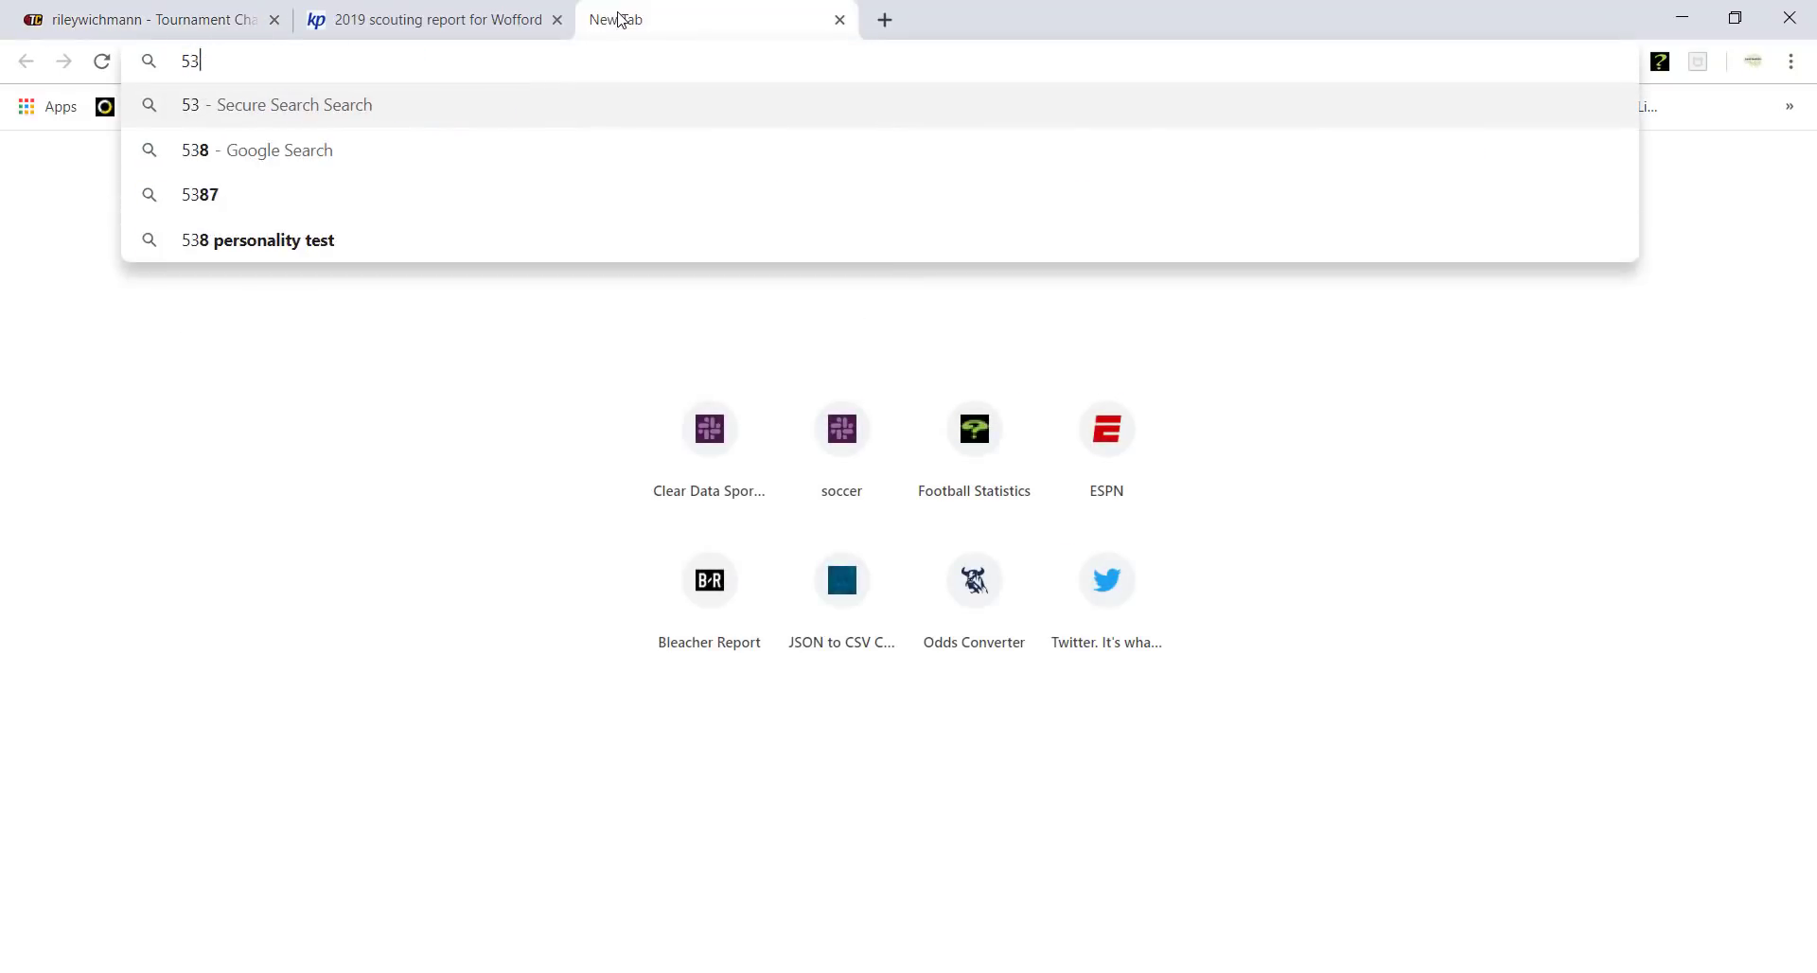
pyautogui.write('8')
pyautogui.press('Return')
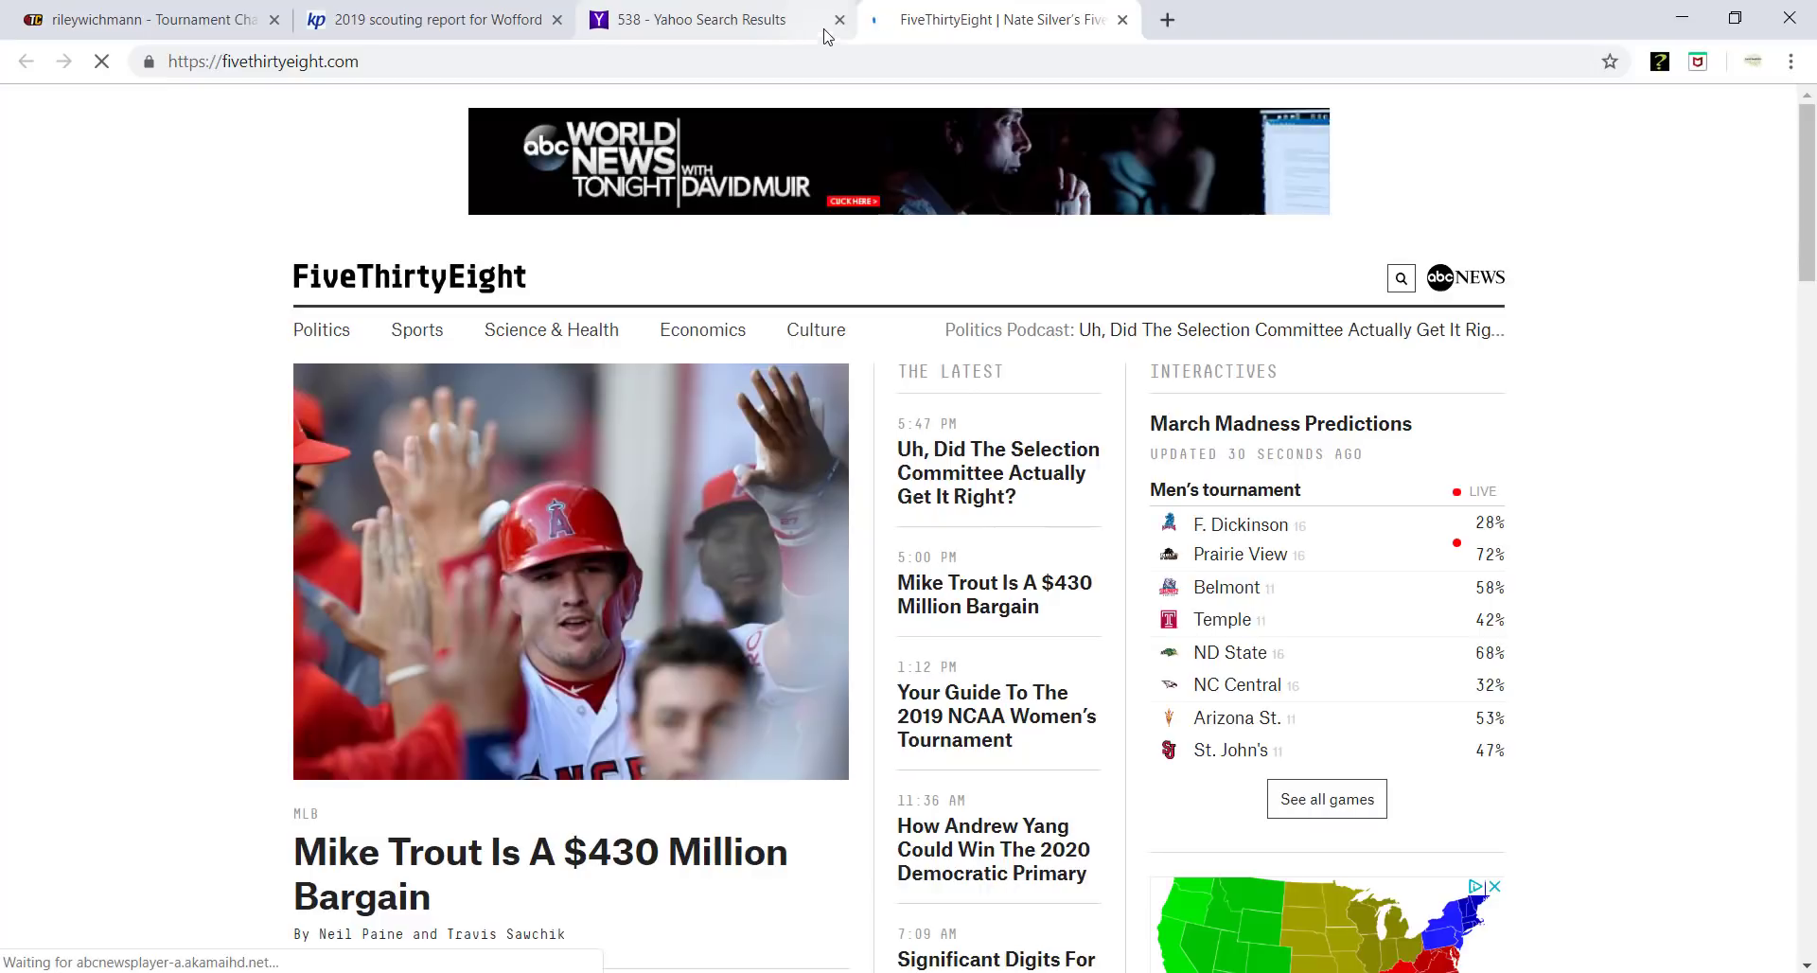
# Go to FiveThirtyEight's Sports section and open the 2019 NCAA Women's Tournament guide.
pyautogui.click(839, 18)
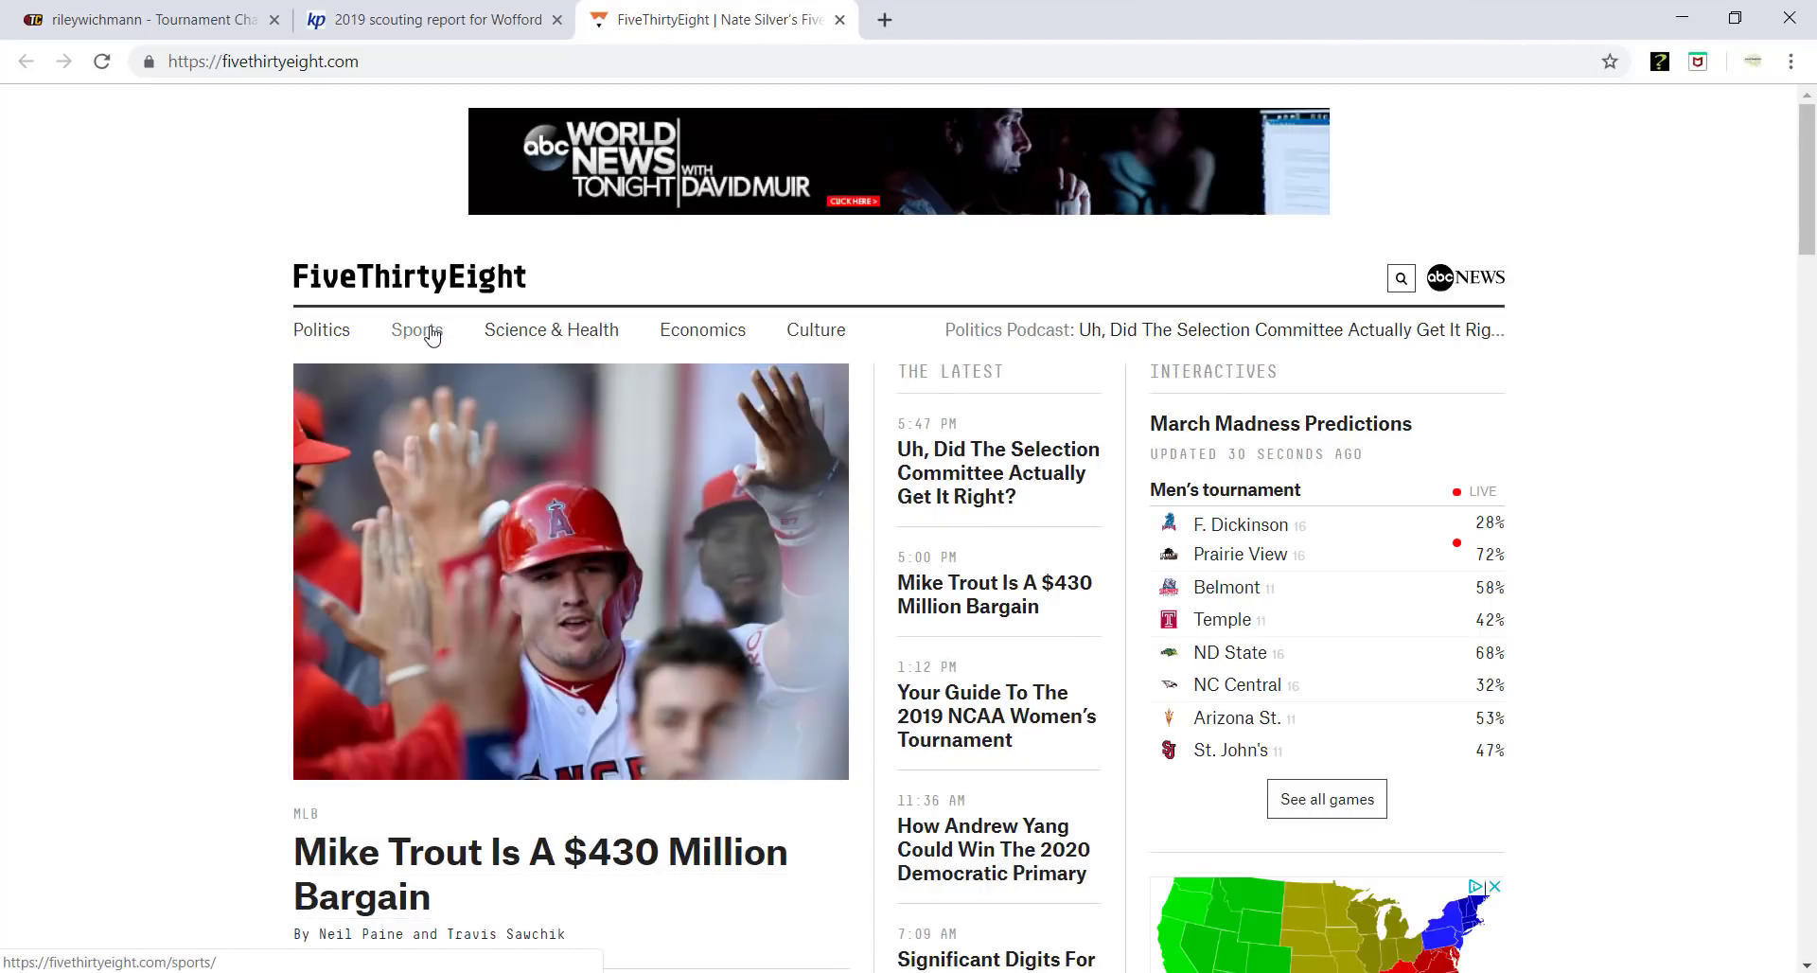
pyautogui.click(402, 337)
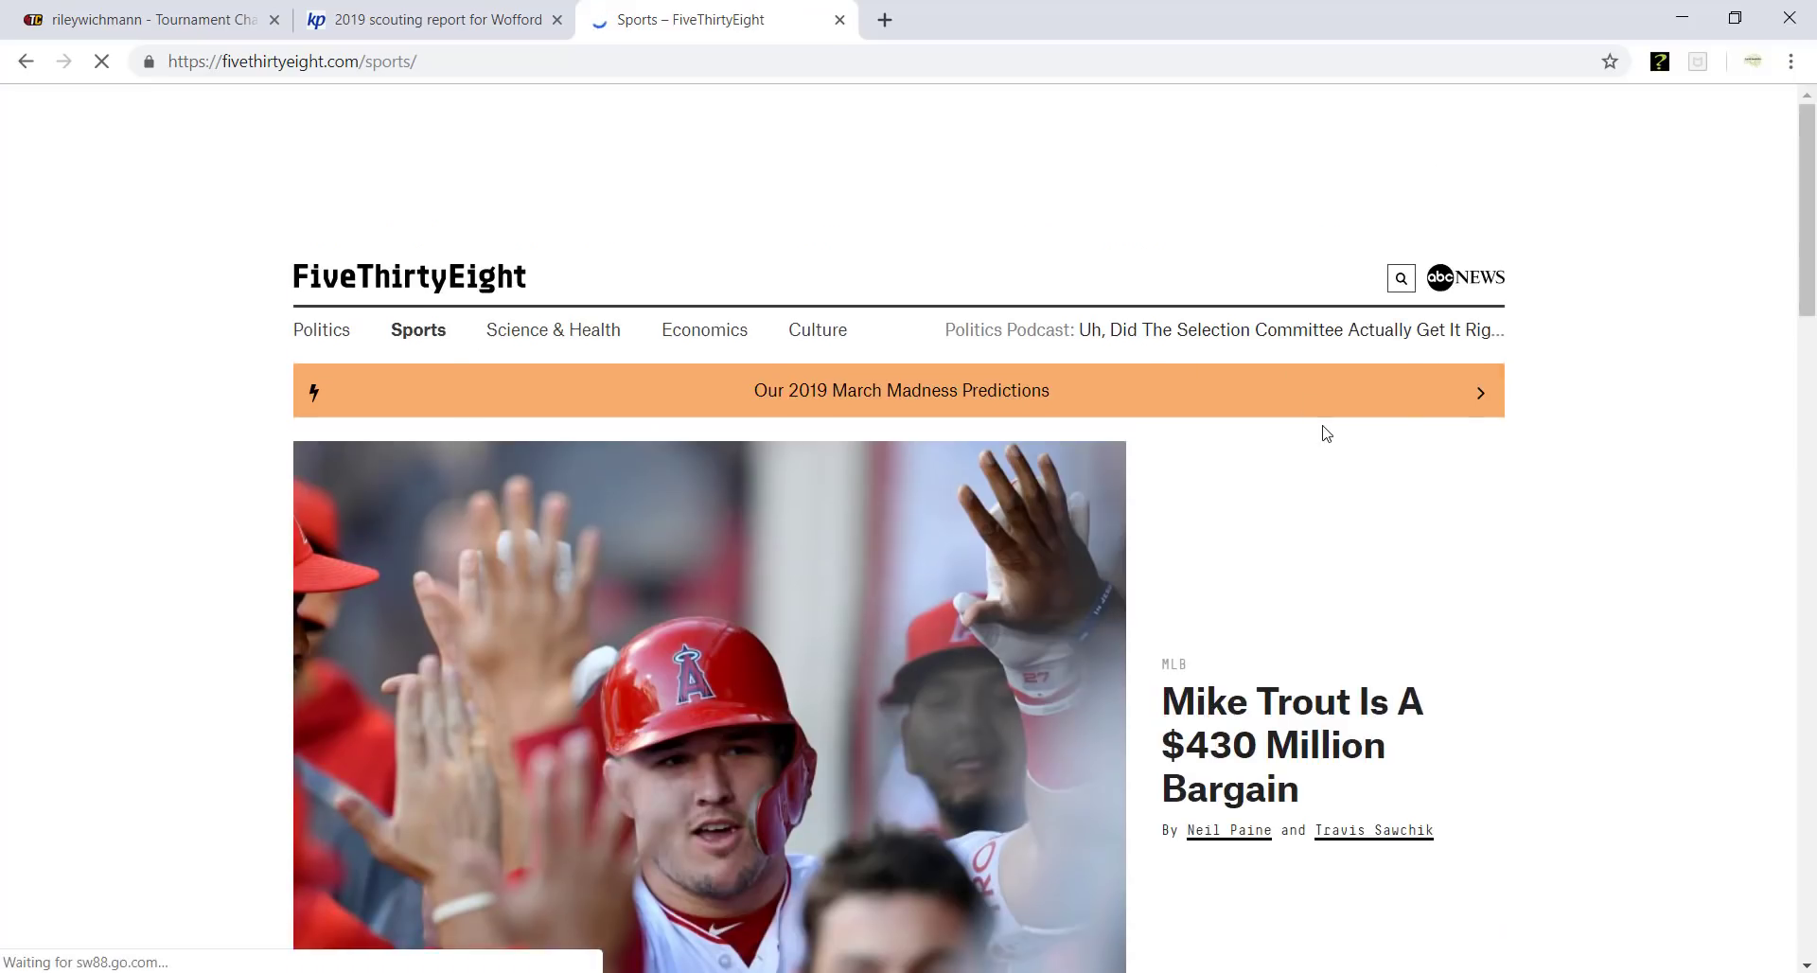
pyautogui.scroll(-8, 1322, 434)
pyautogui.scroll(-2, 1325, 441)
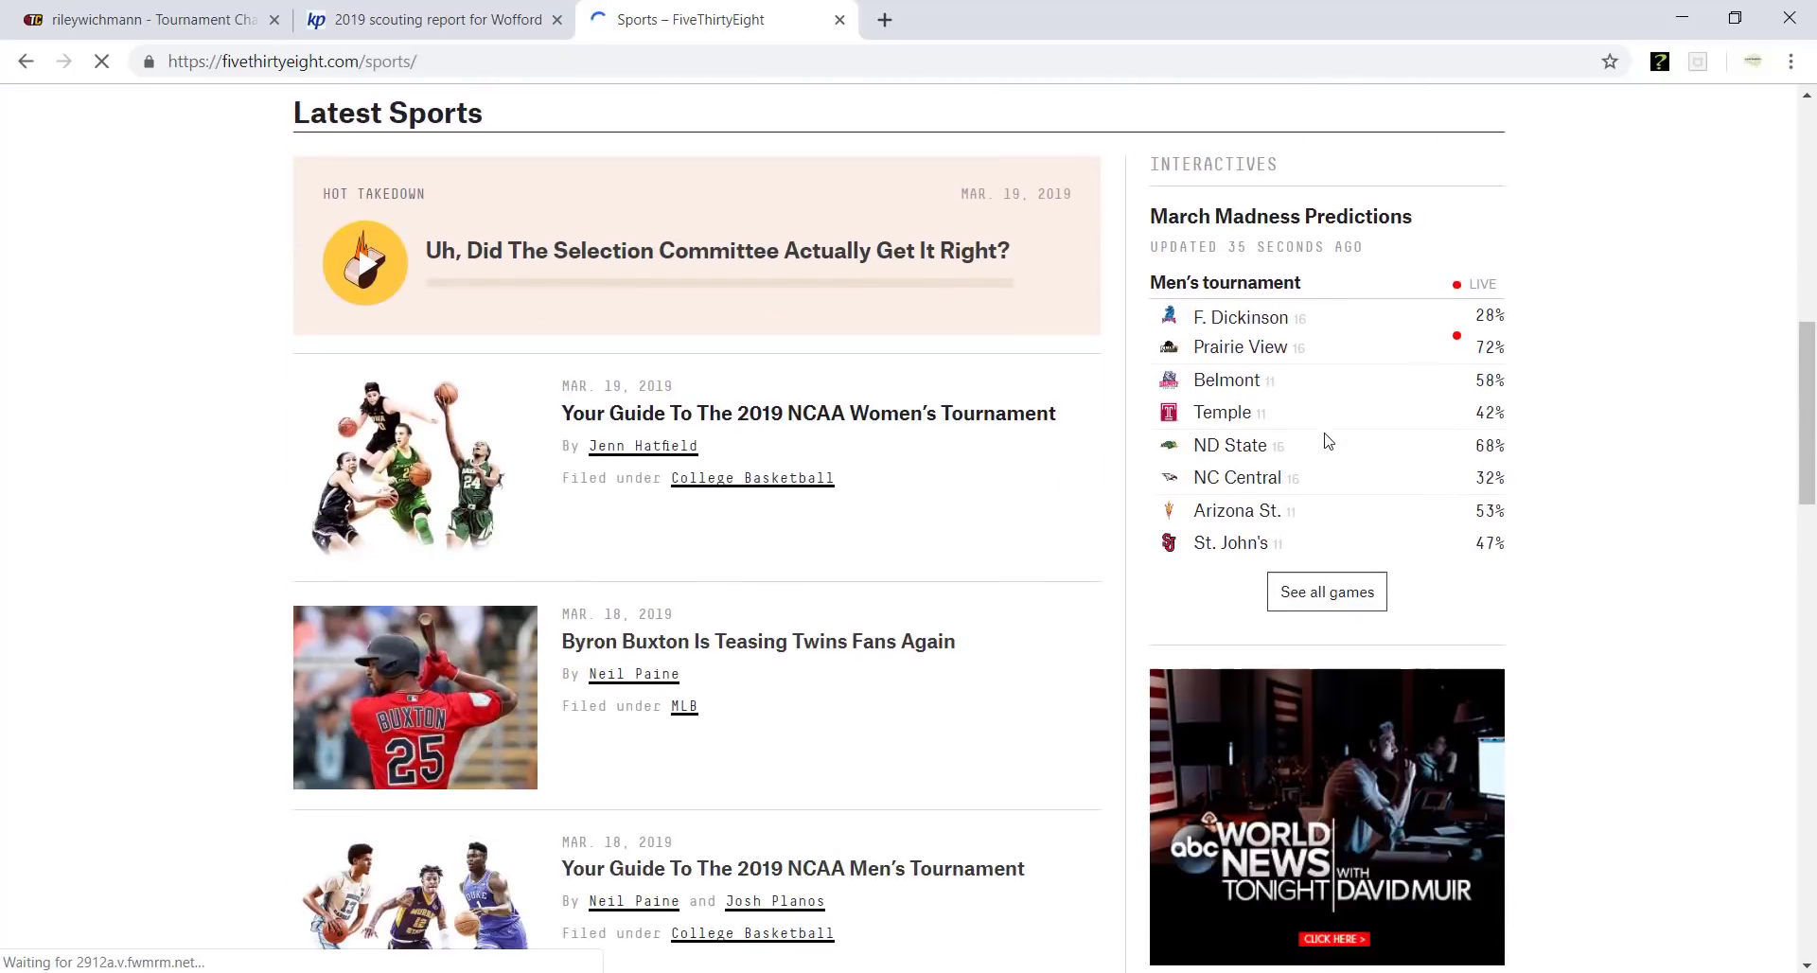
pyautogui.click(942, 413)
# Browse the guide and open the 2019 March Madness Predictions page.
pyautogui.scroll(-2, 974, 518)
pyautogui.scroll(-5, 975, 518)
pyautogui.scroll(-6, 975, 519)
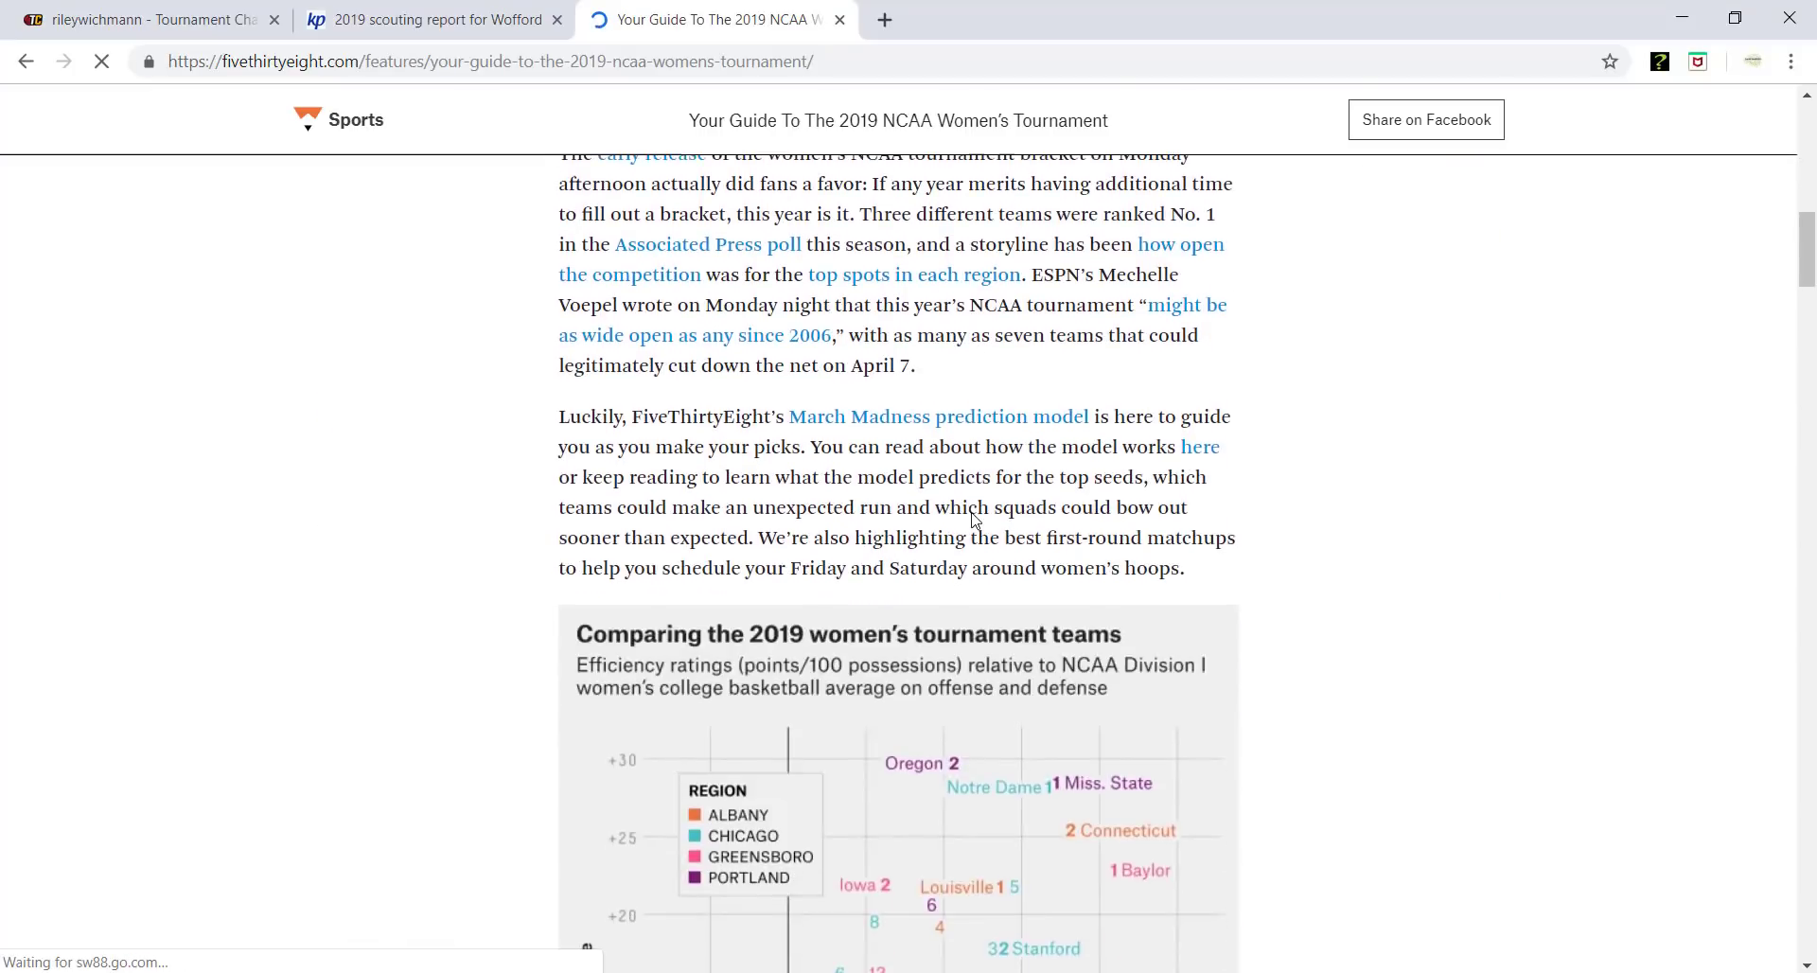
pyautogui.scroll(6, 975, 515)
pyautogui.scroll(8, 974, 509)
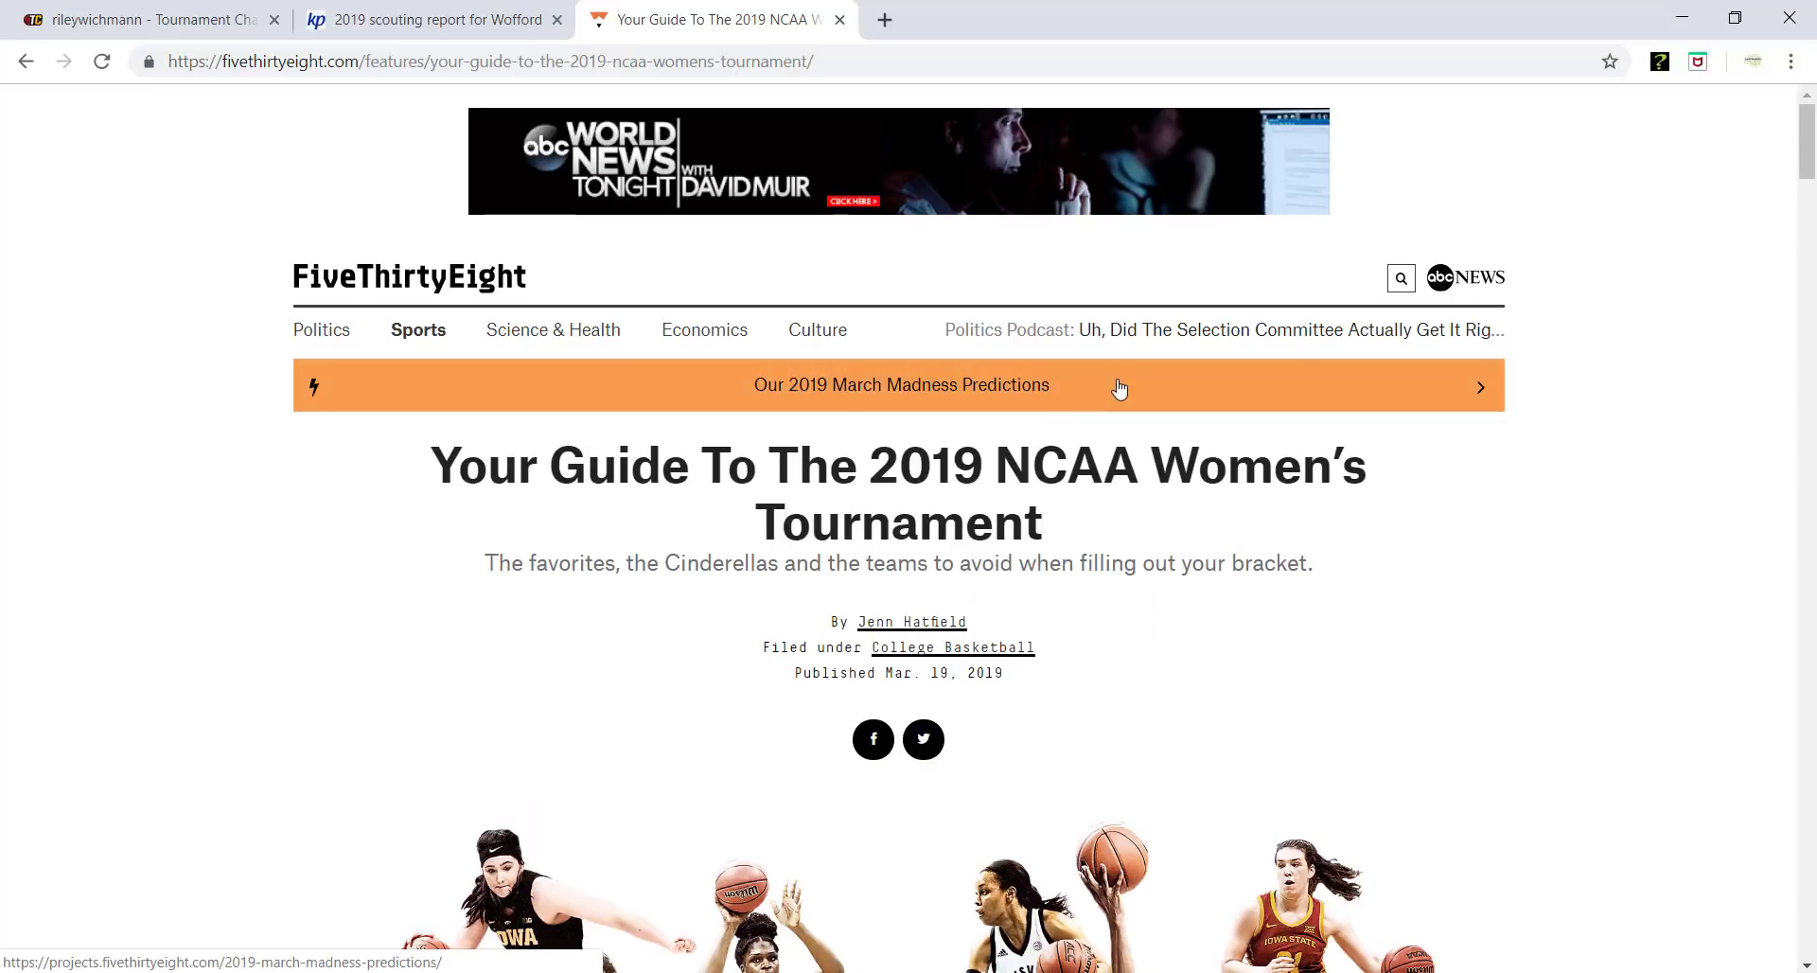
pyautogui.click(1119, 388)
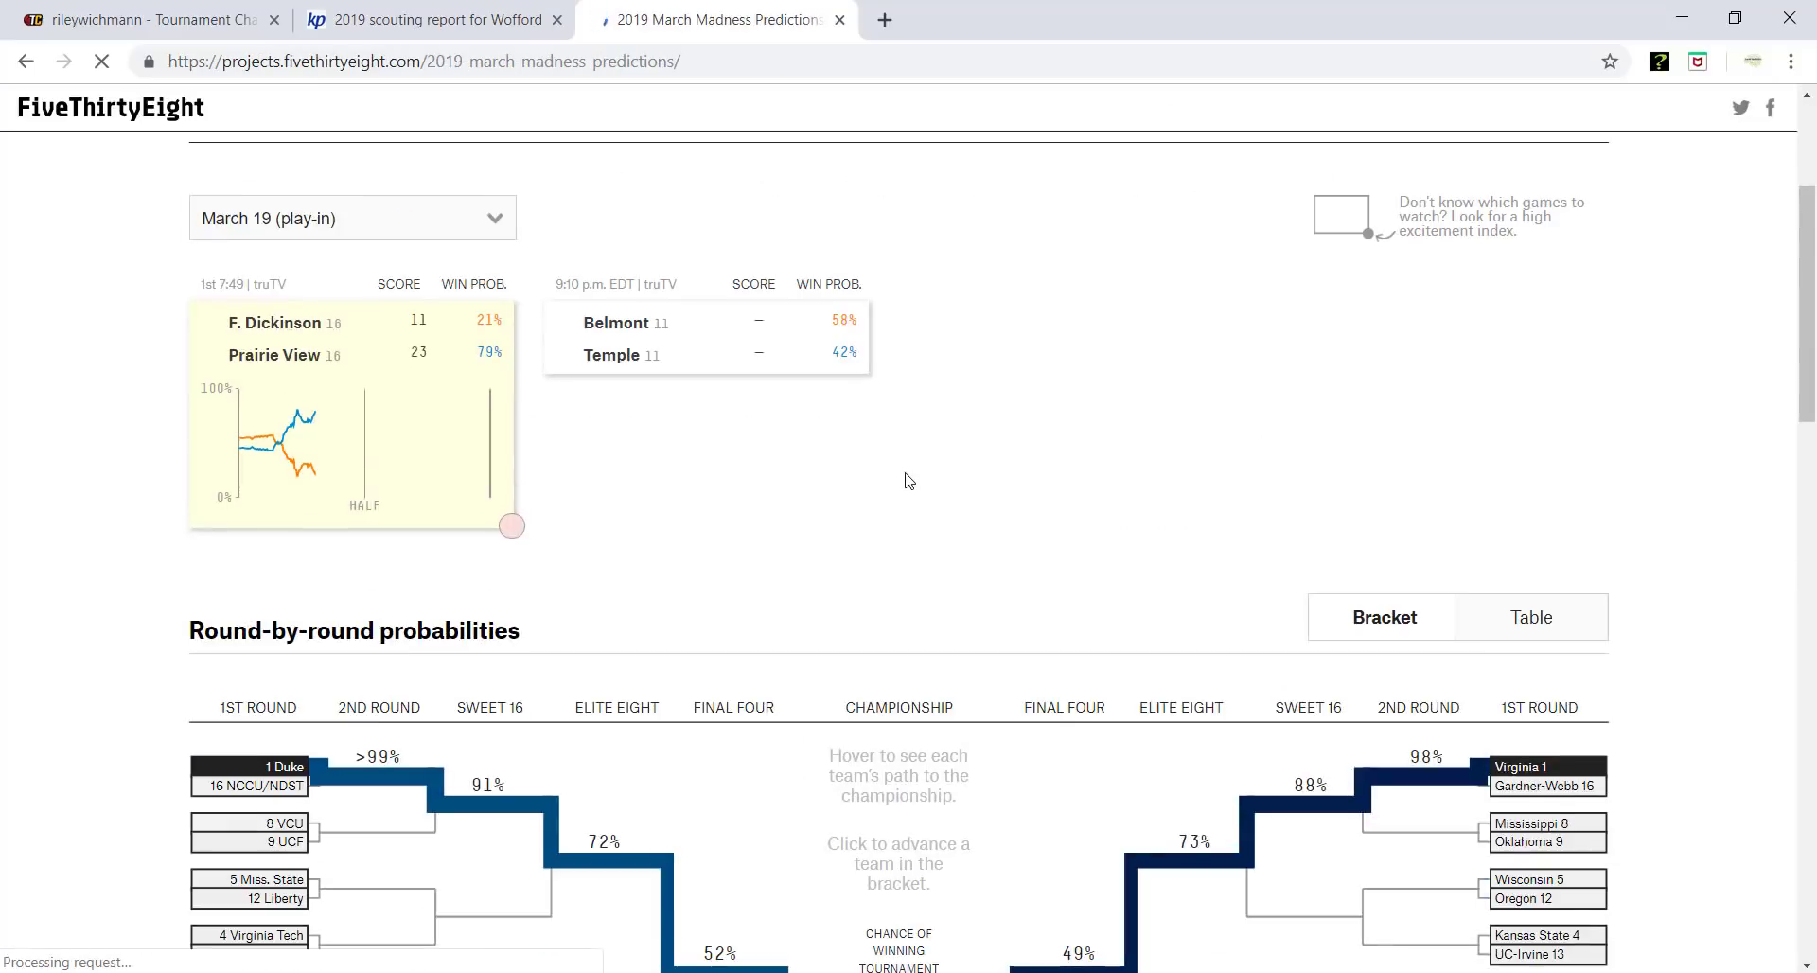
# Scroll down to the round-by-round probabilities bracket, then return to the NCAA_TOURNEY teams sheet.
pyautogui.scroll(-3, 905, 479)
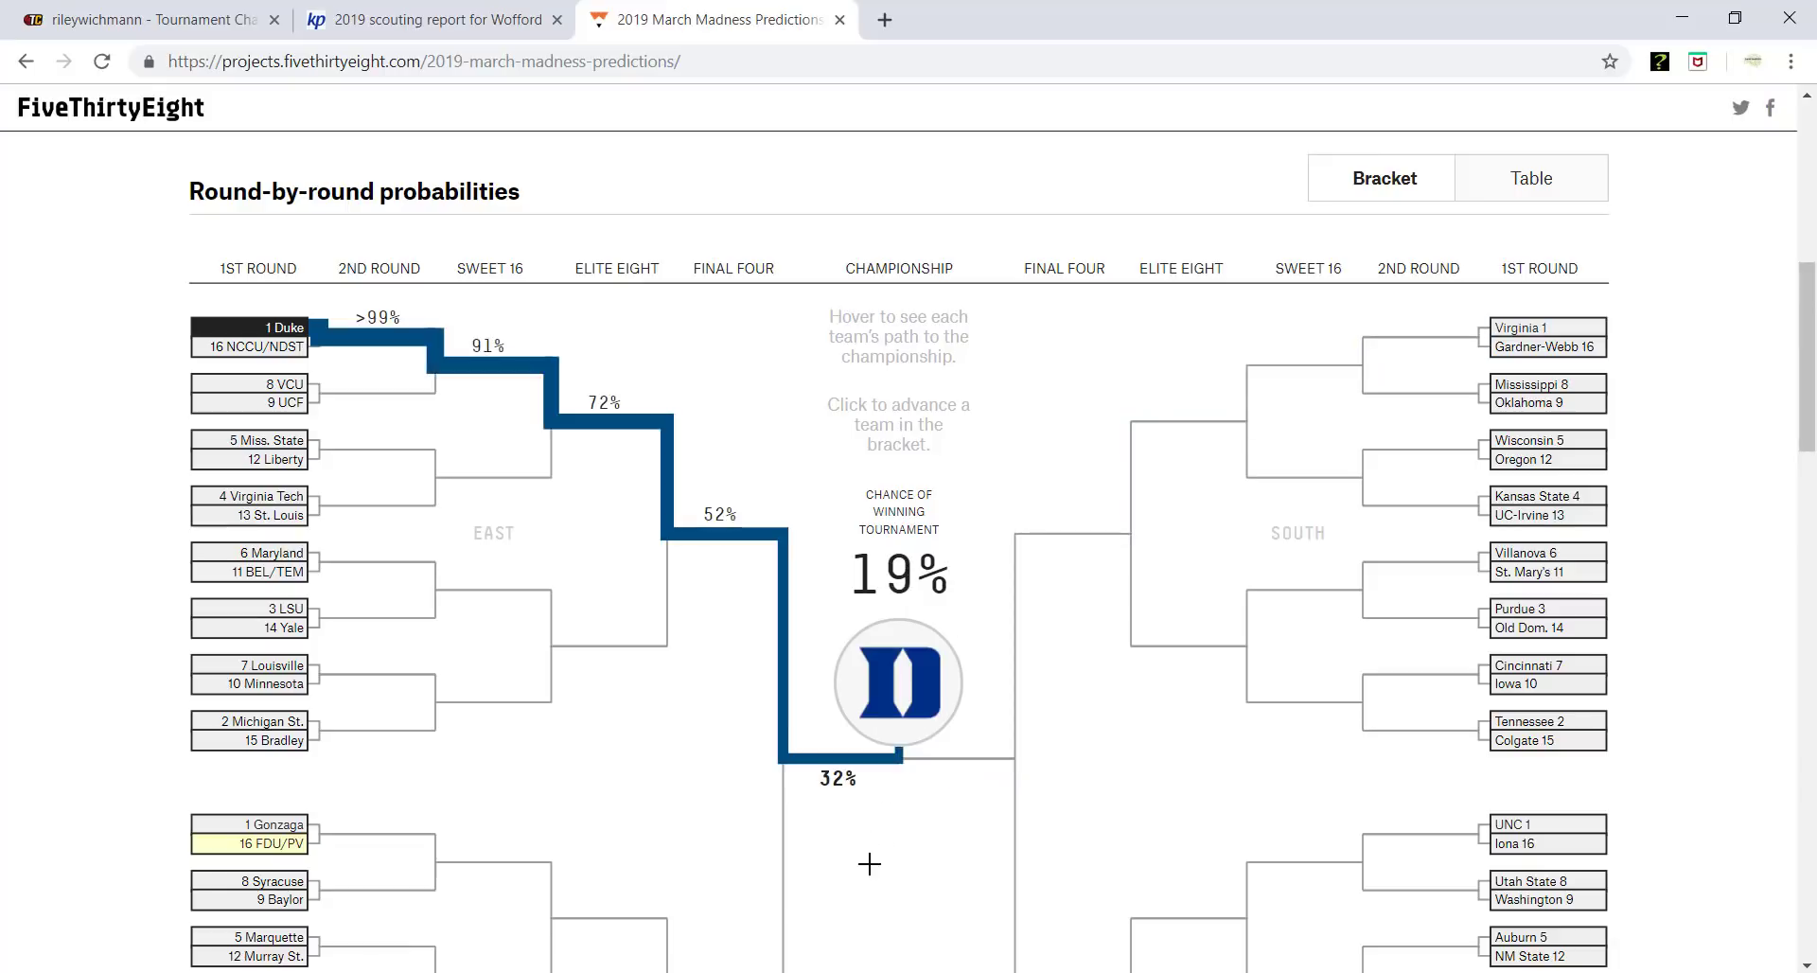
pyautogui.hotkey('alt', 'Tab')
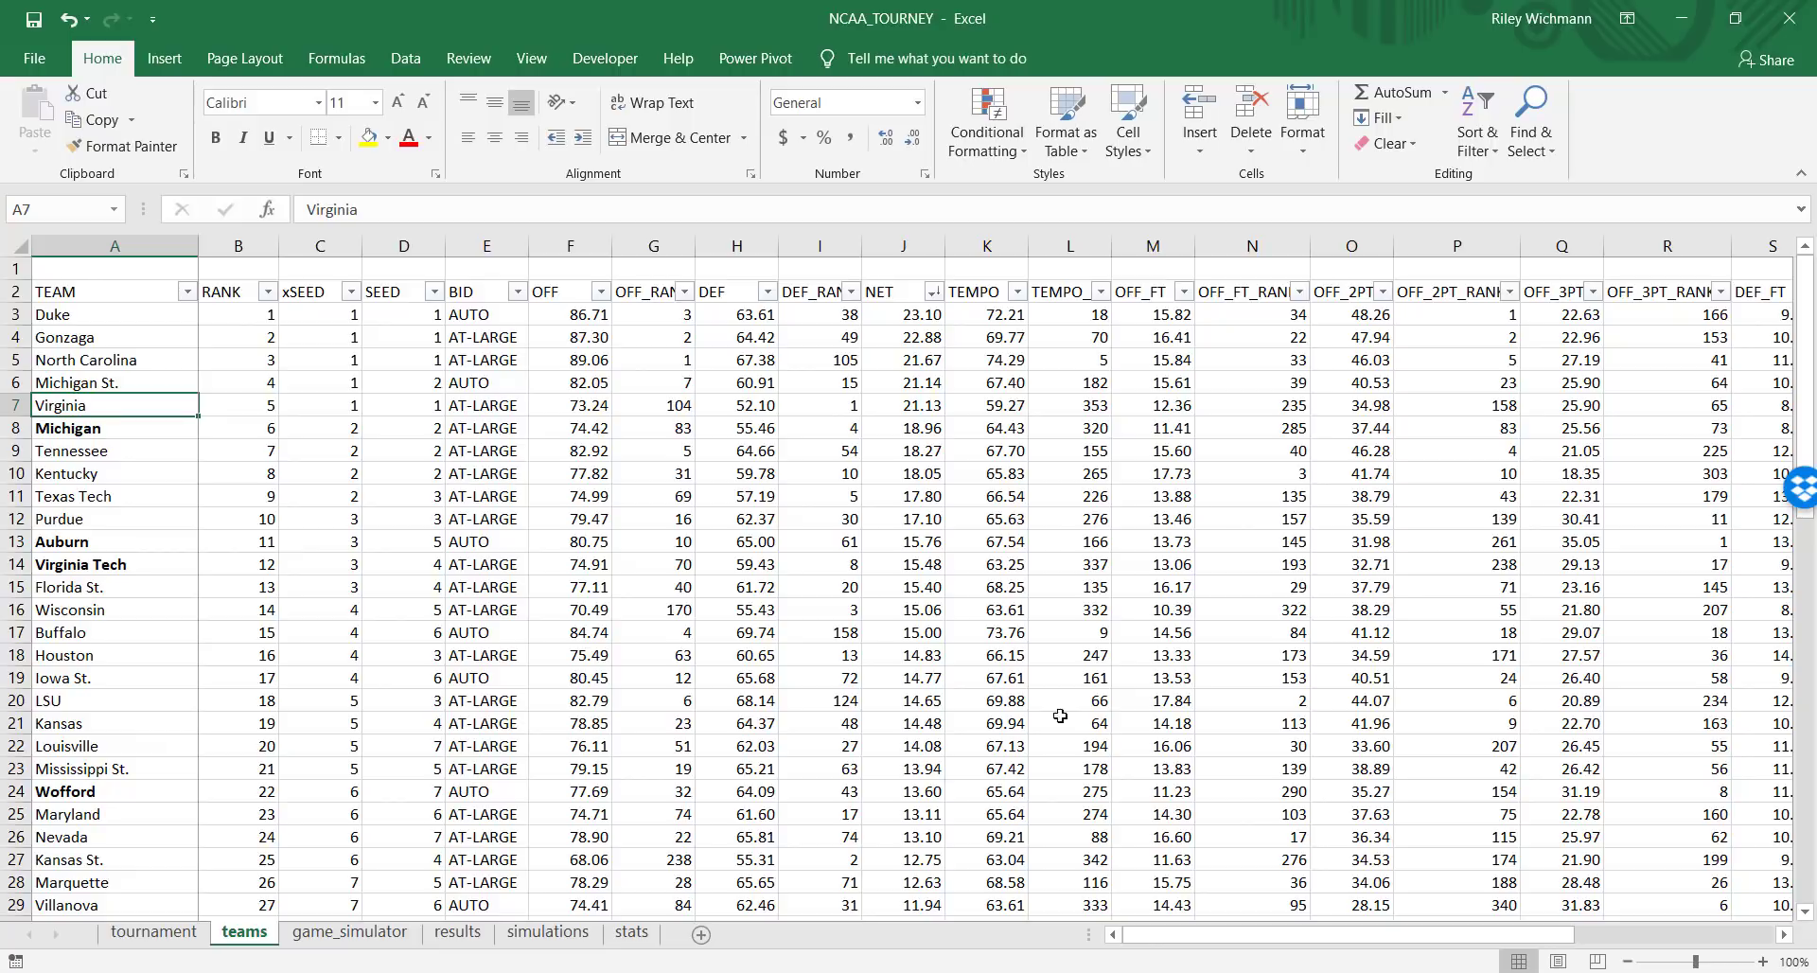
# Review the OFF_2PT and OFF_3PT headers and Duke's INDEX lookup formulas, then view game_simulator.
pyautogui.click(1354, 286)
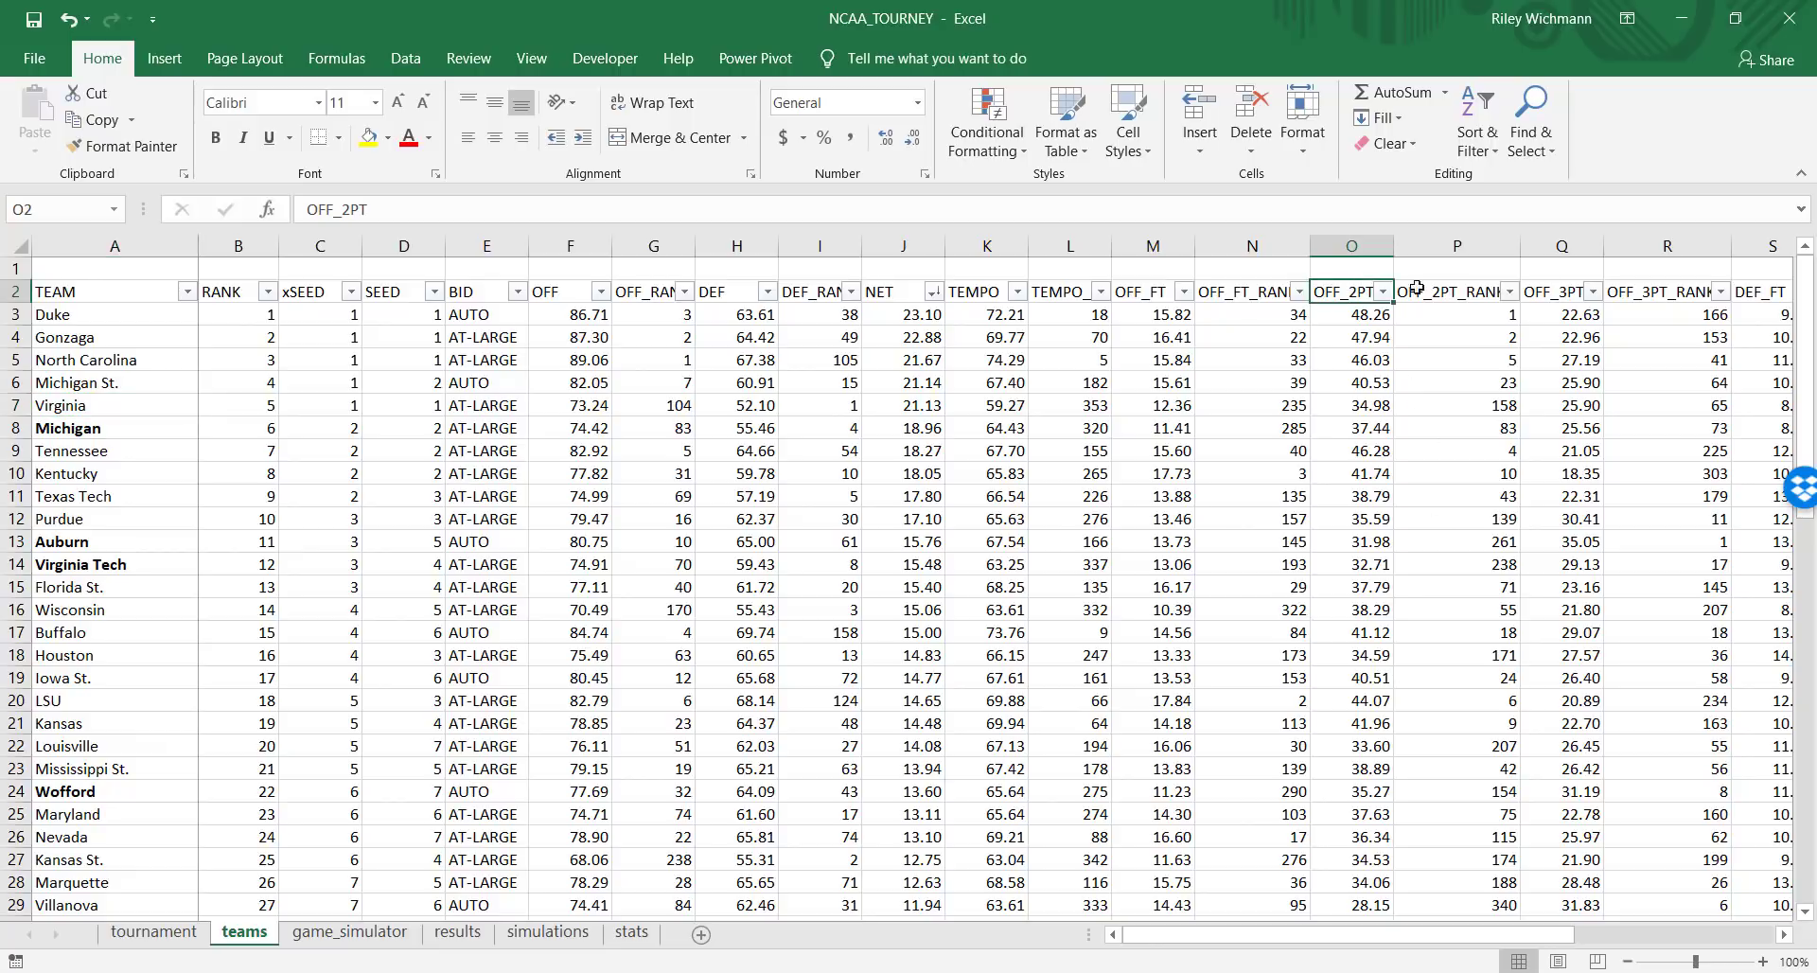
pyautogui.click(1566, 290)
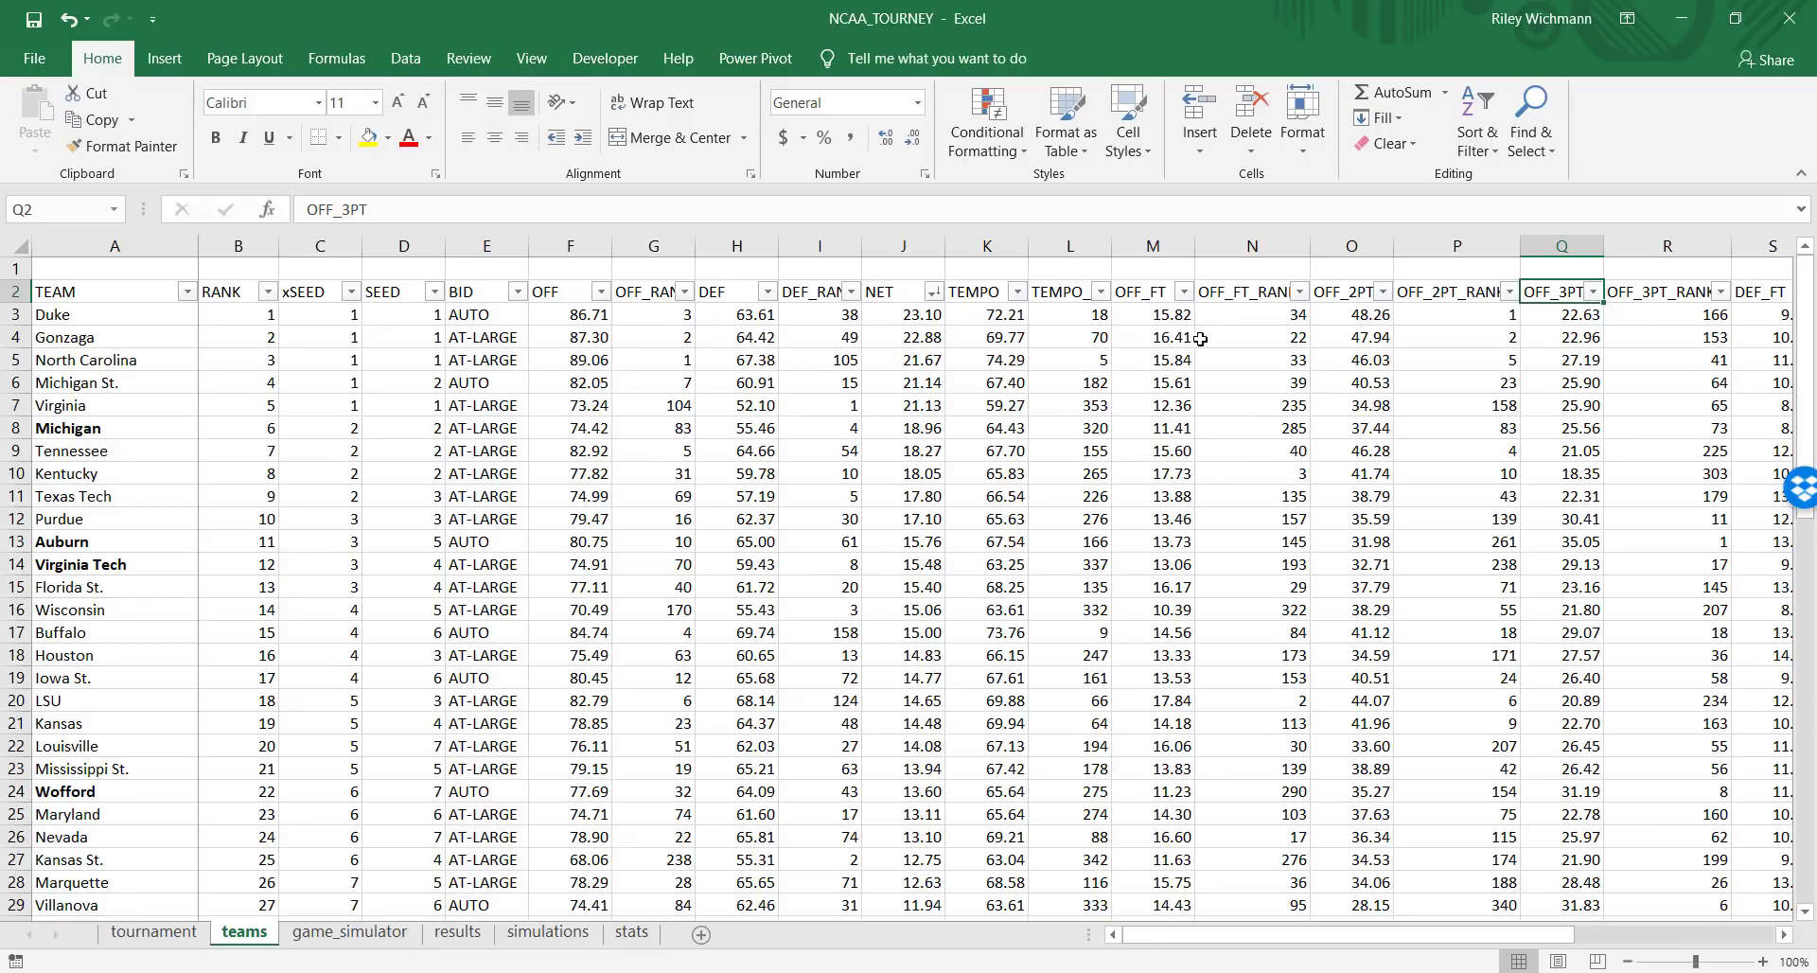
pyautogui.click(1385, 325)
pyautogui.click(1445, 321)
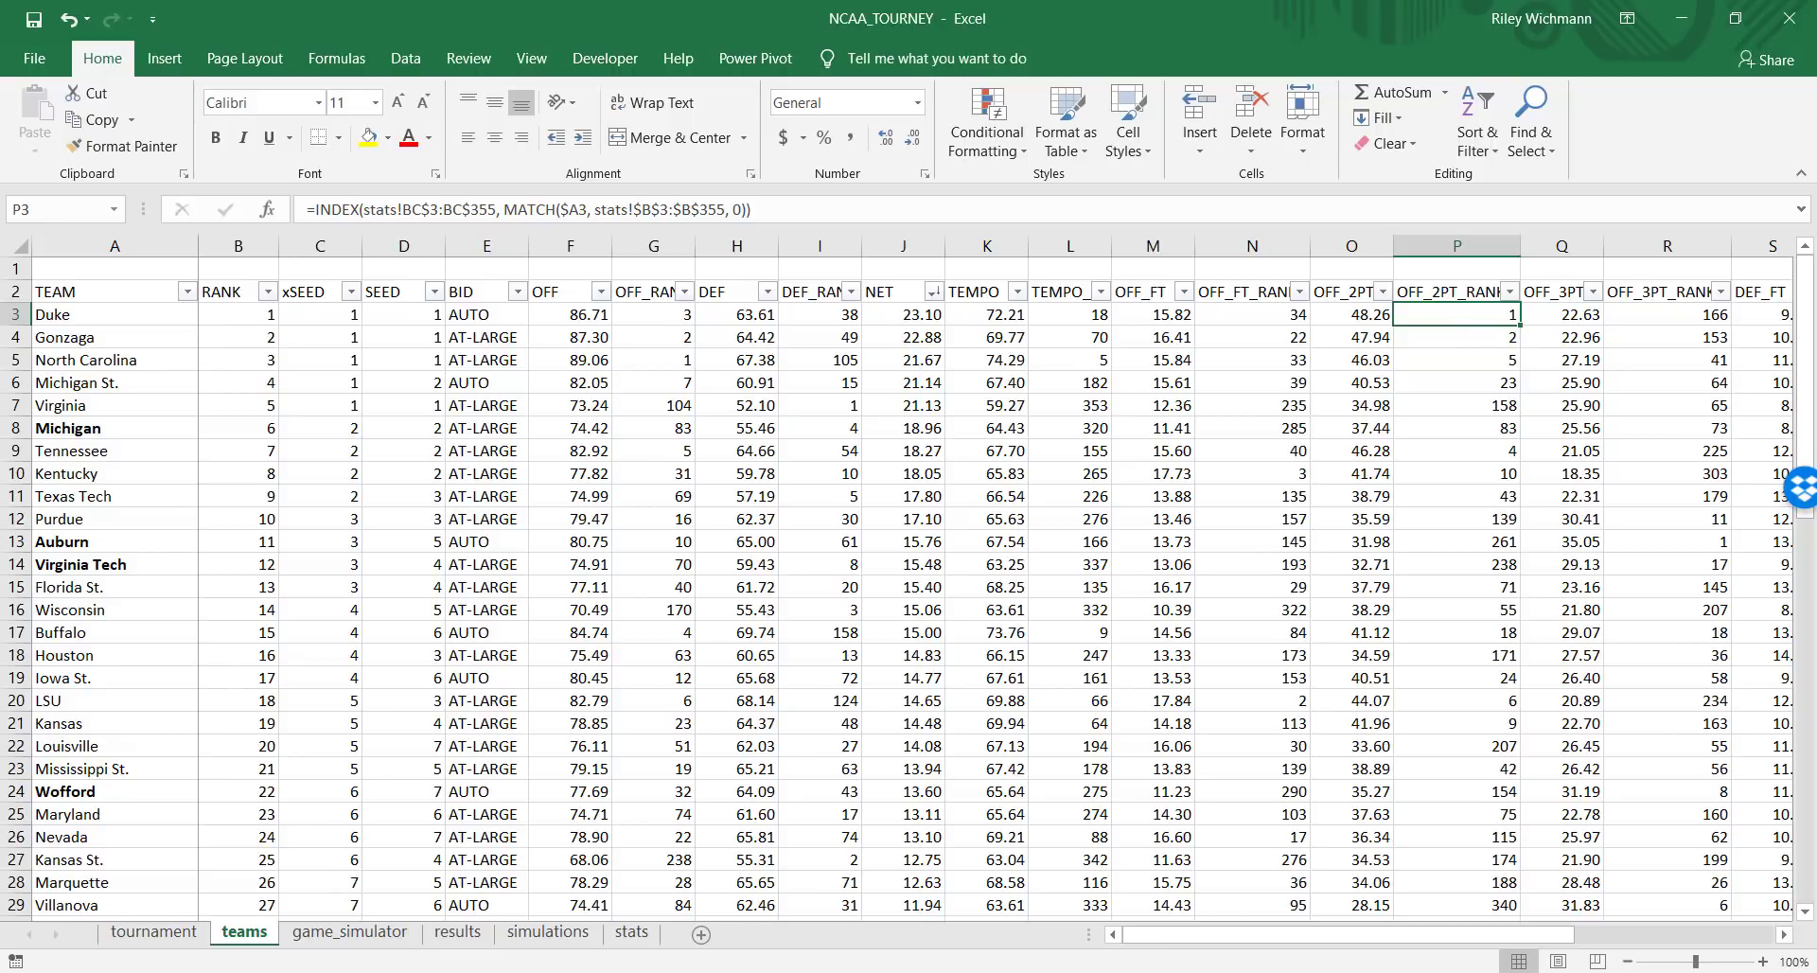
pyautogui.click(395, 937)
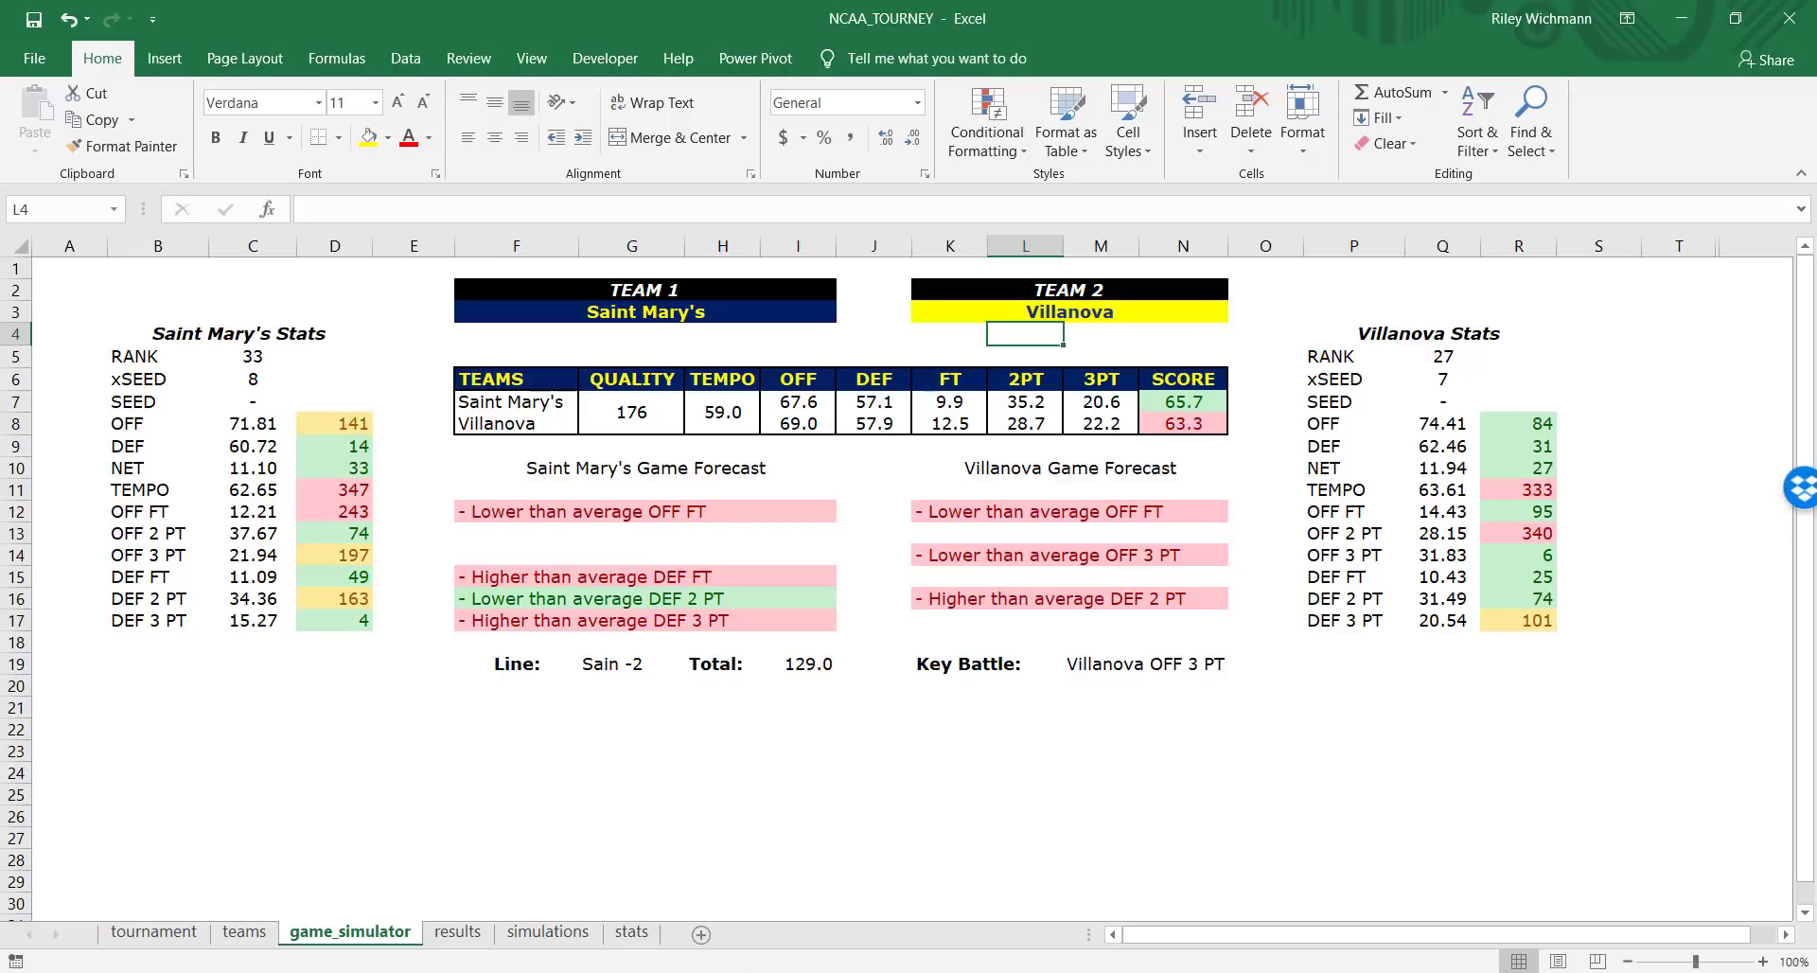
pyautogui.hotkey('alt', 'Tab')
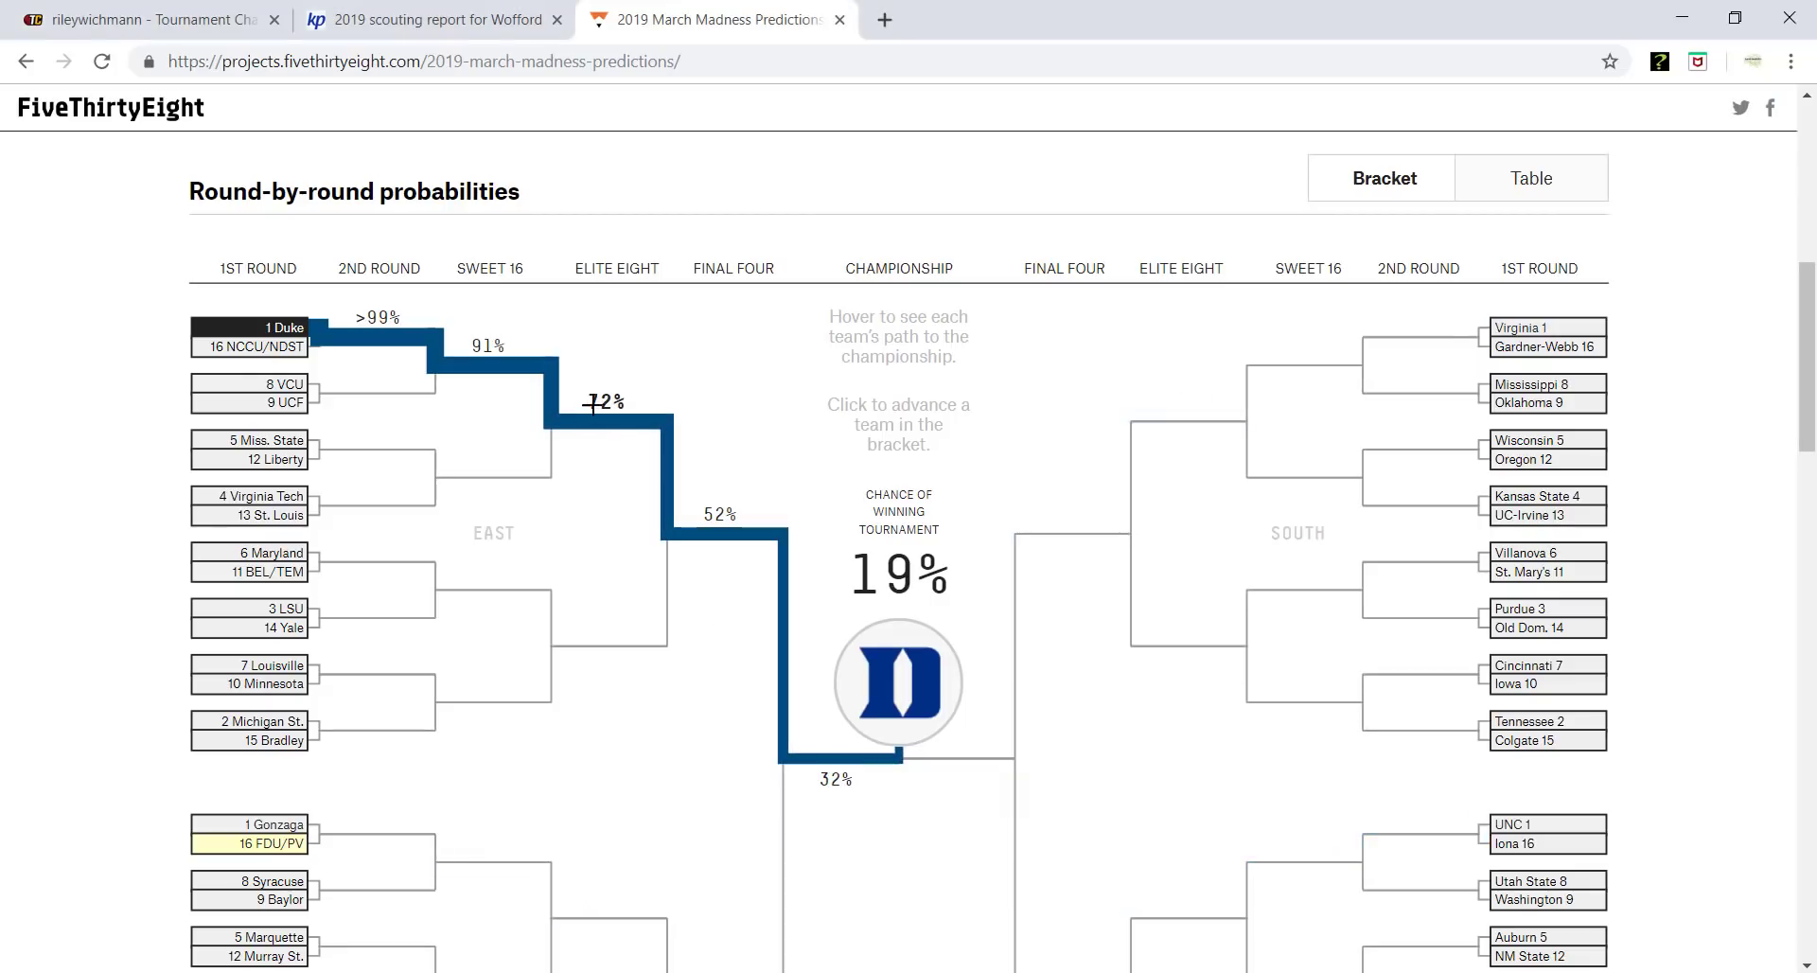
pyautogui.click(142, 19)
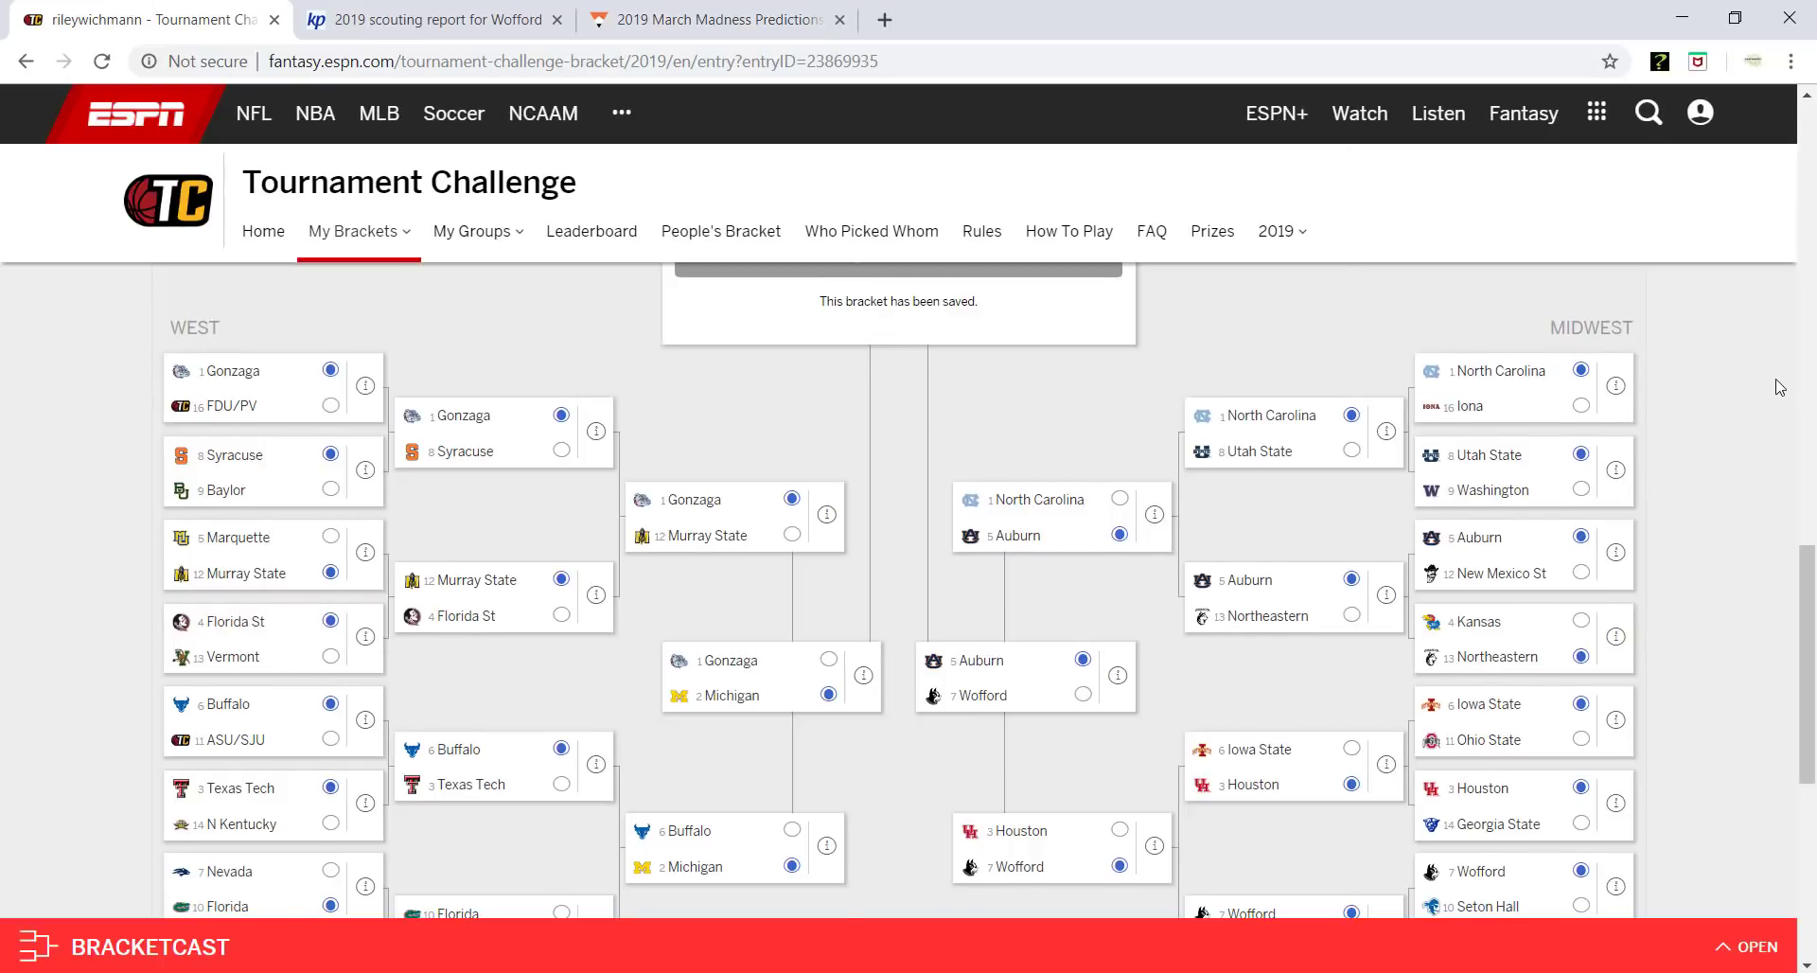
pyautogui.scroll(6, 1744, 375)
pyautogui.scroll(3, 1744, 375)
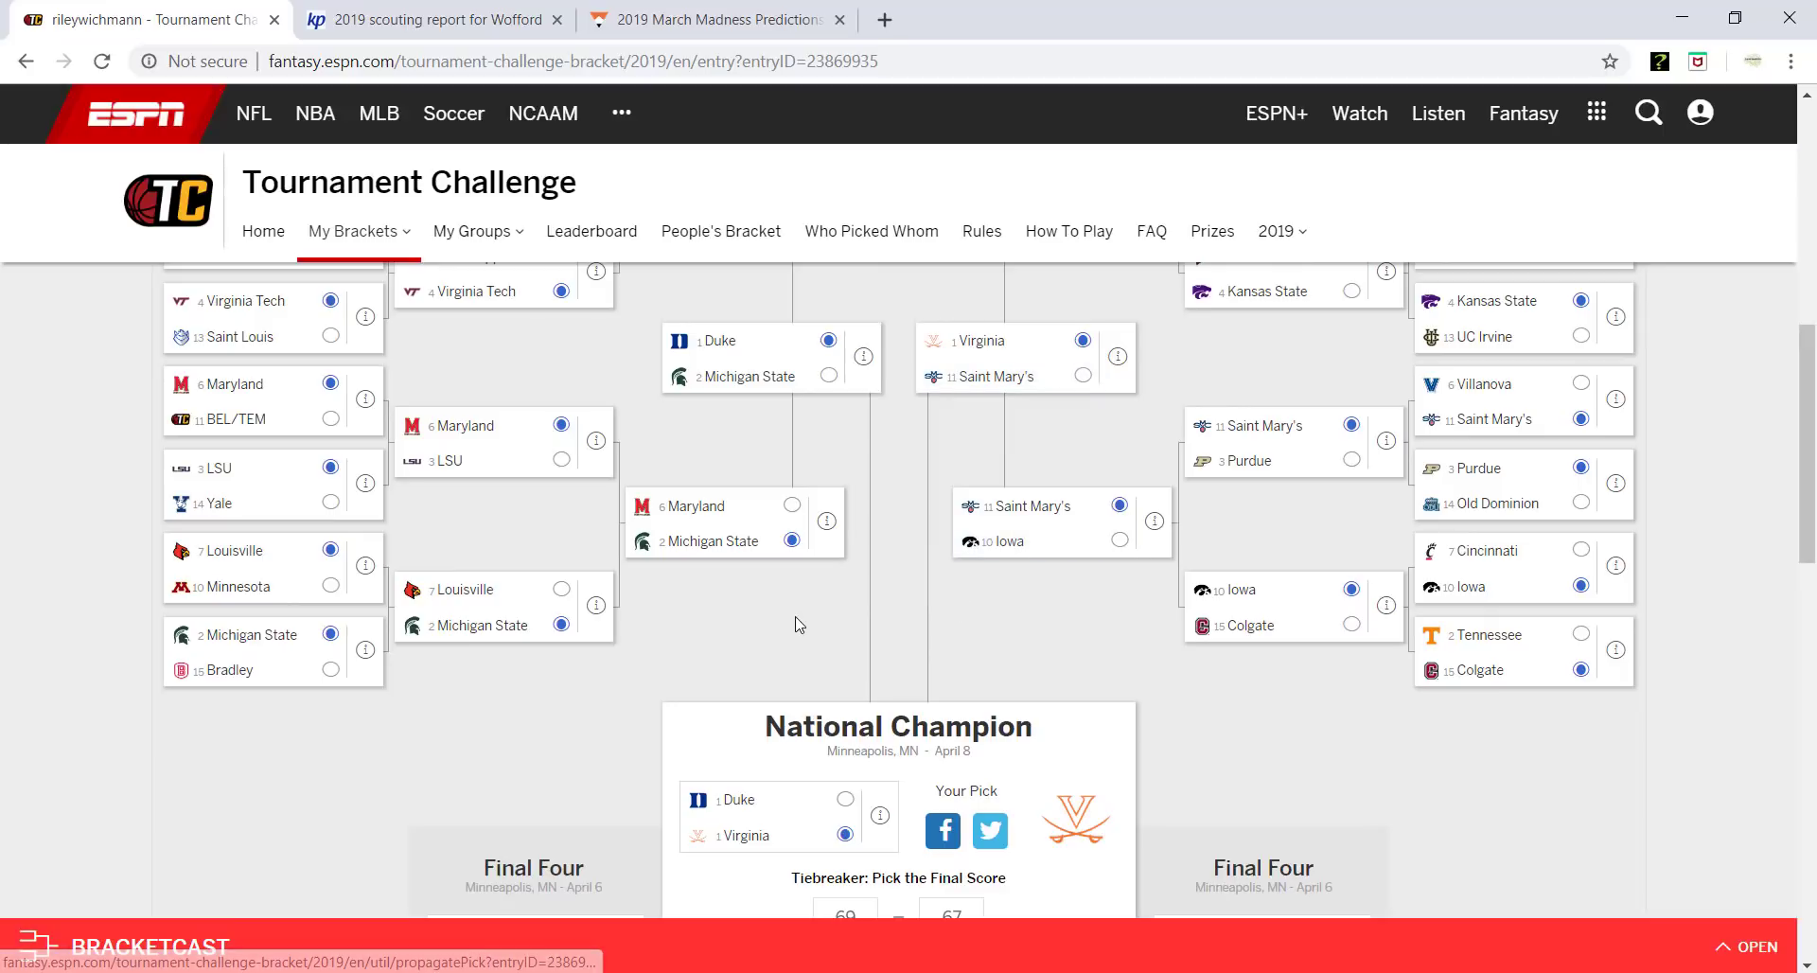
pyautogui.hotkey('alt', 'Tab')
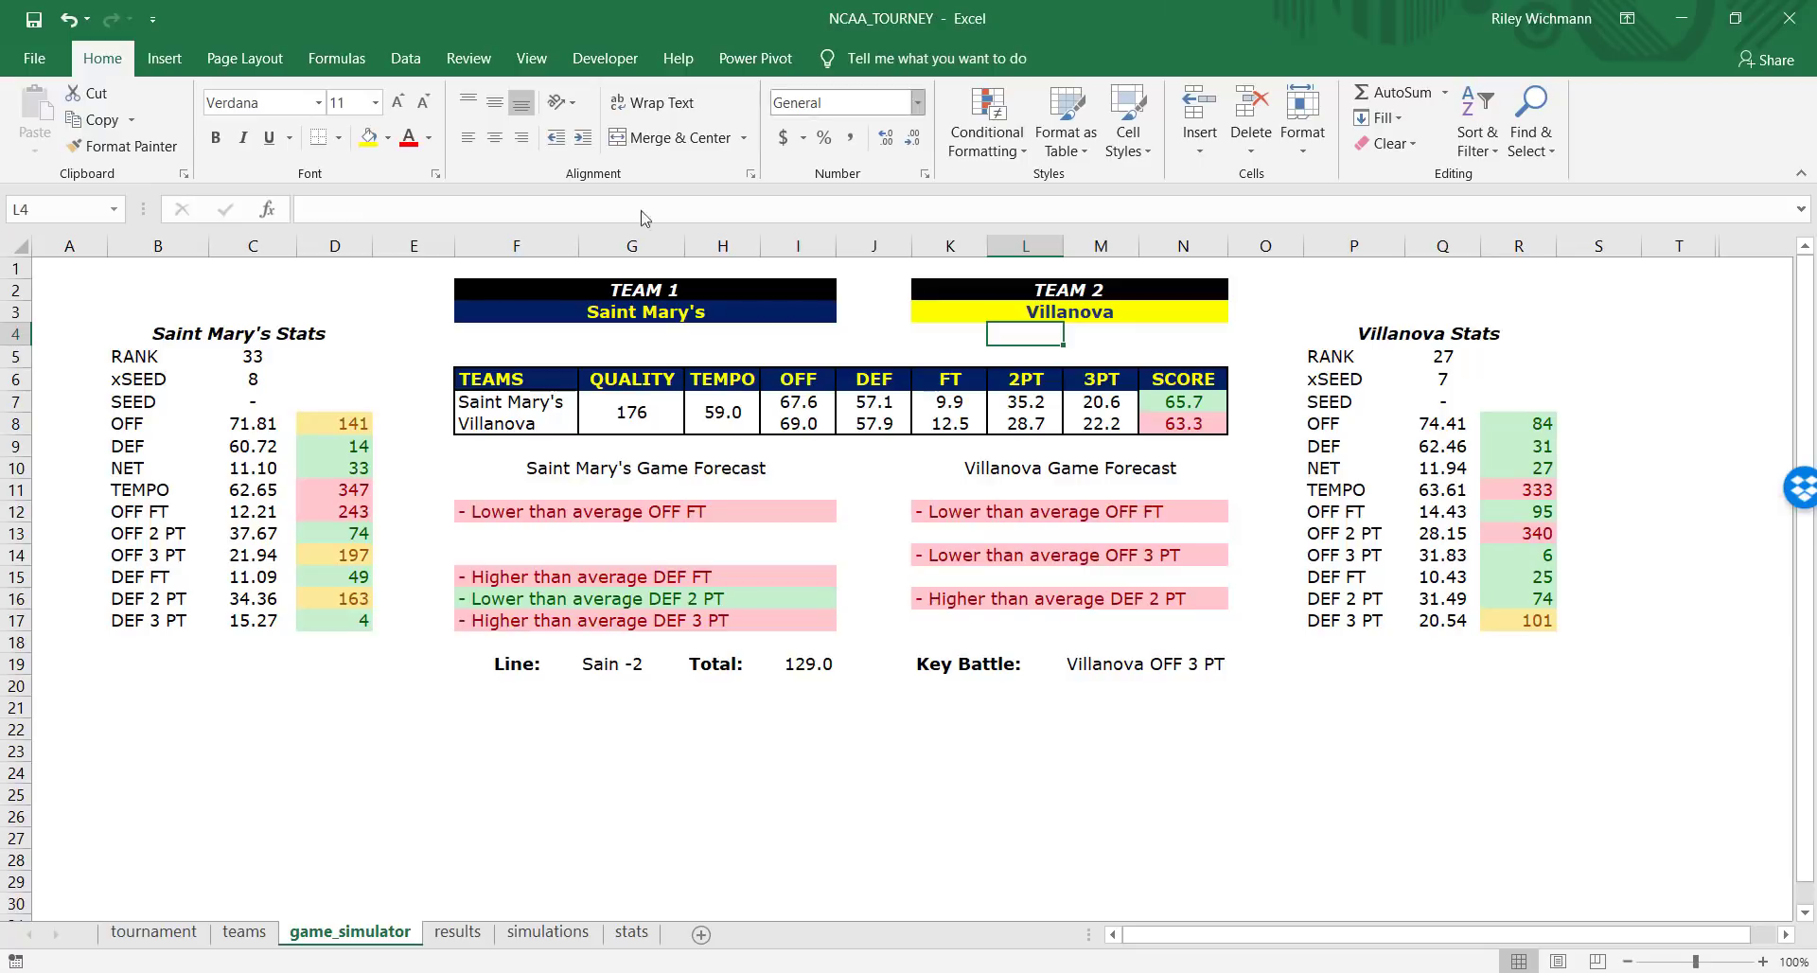
pyautogui.click(565, 513)
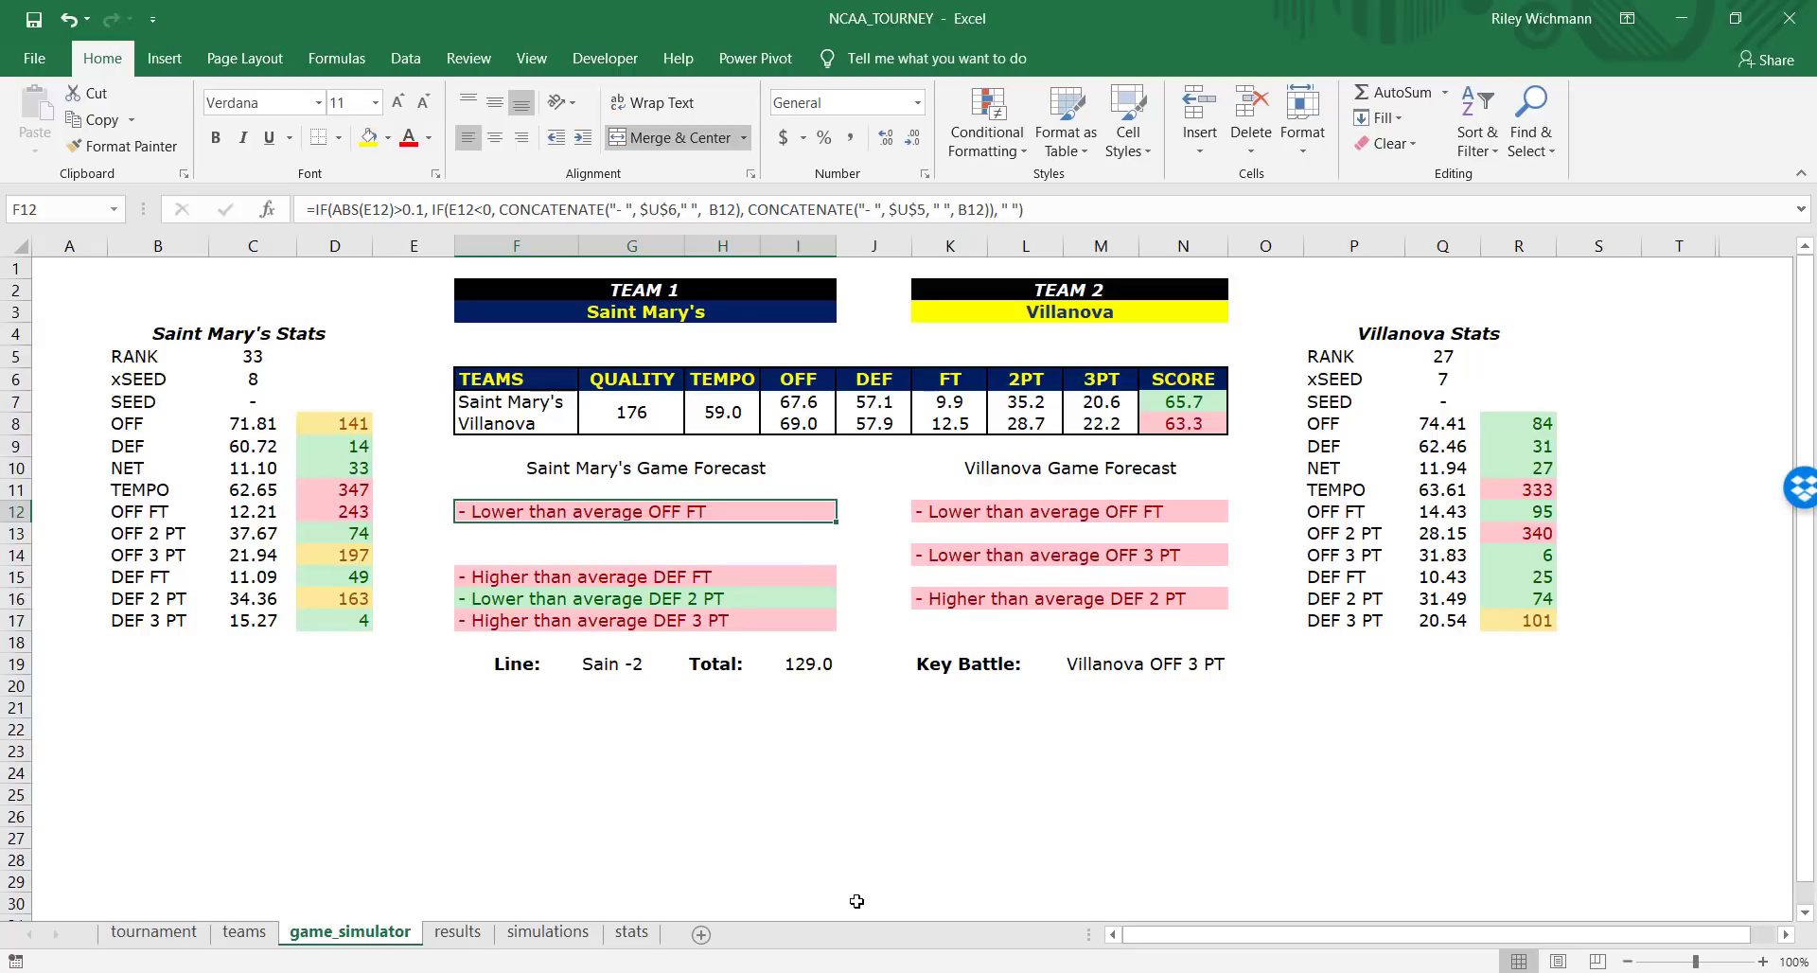
pyautogui.click(1099, 667)
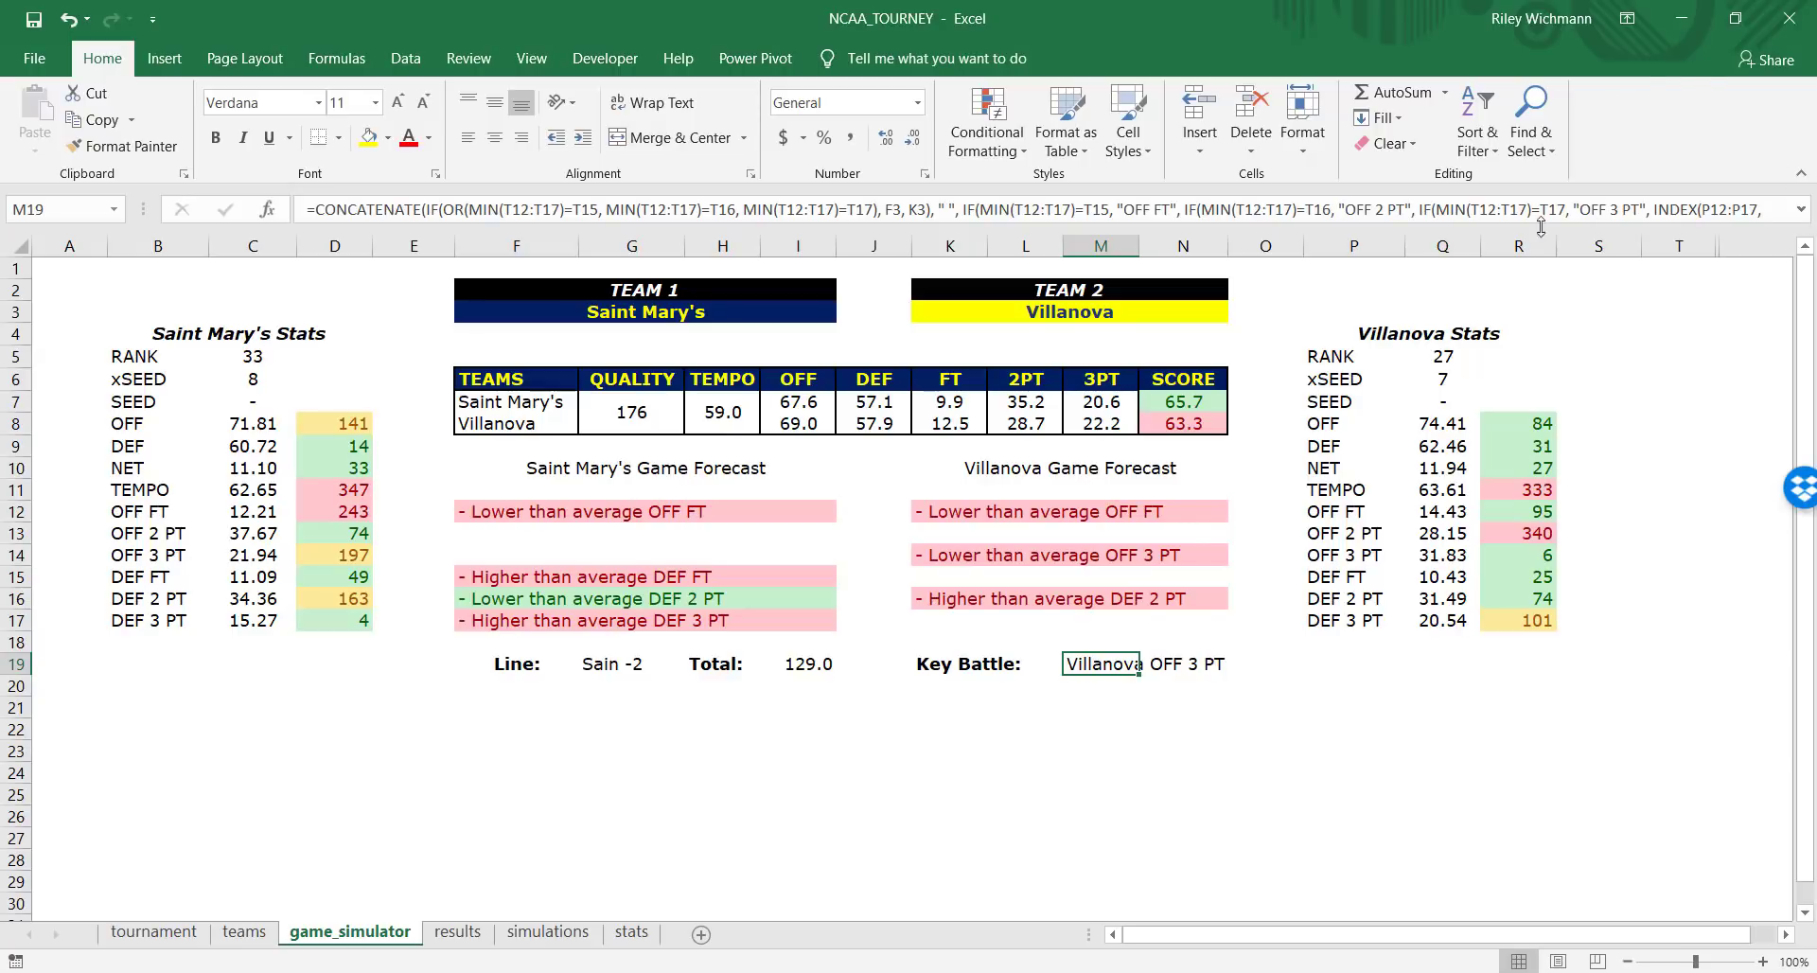
pyautogui.click(1023, 683)
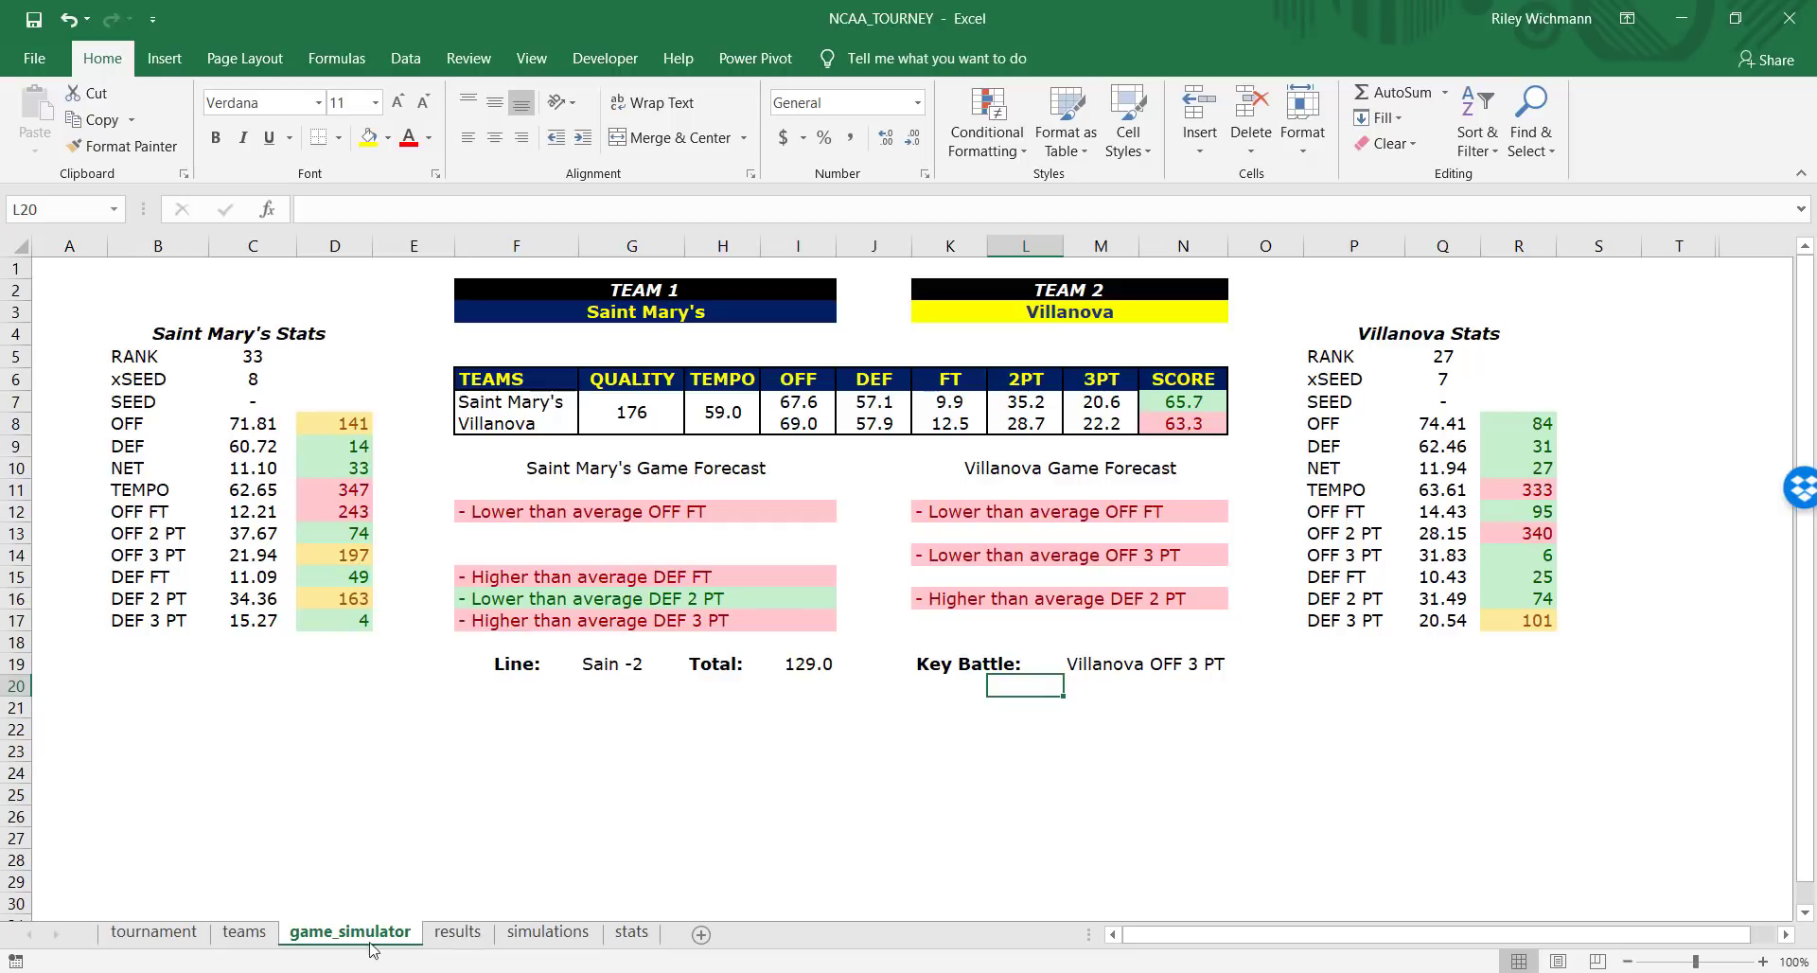
# On the teams sheet, select Virginia's row 7 to view its ratings.
pyautogui.click(244, 931)
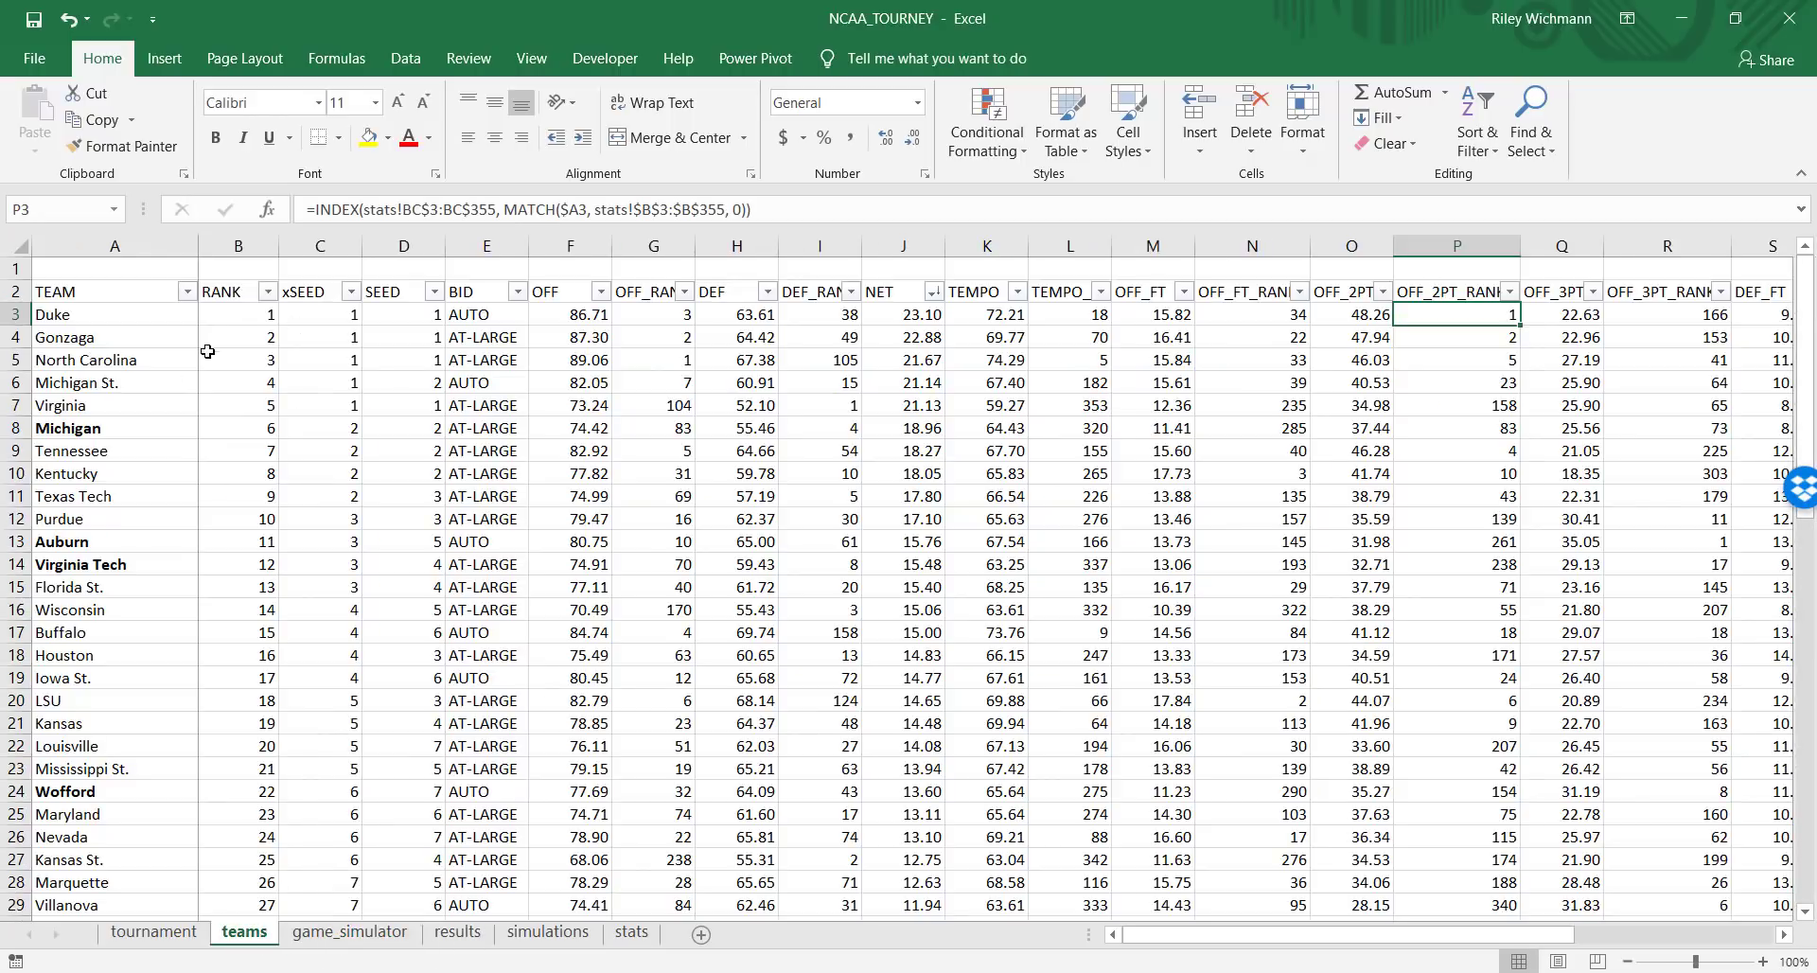
pyautogui.click(17, 405)
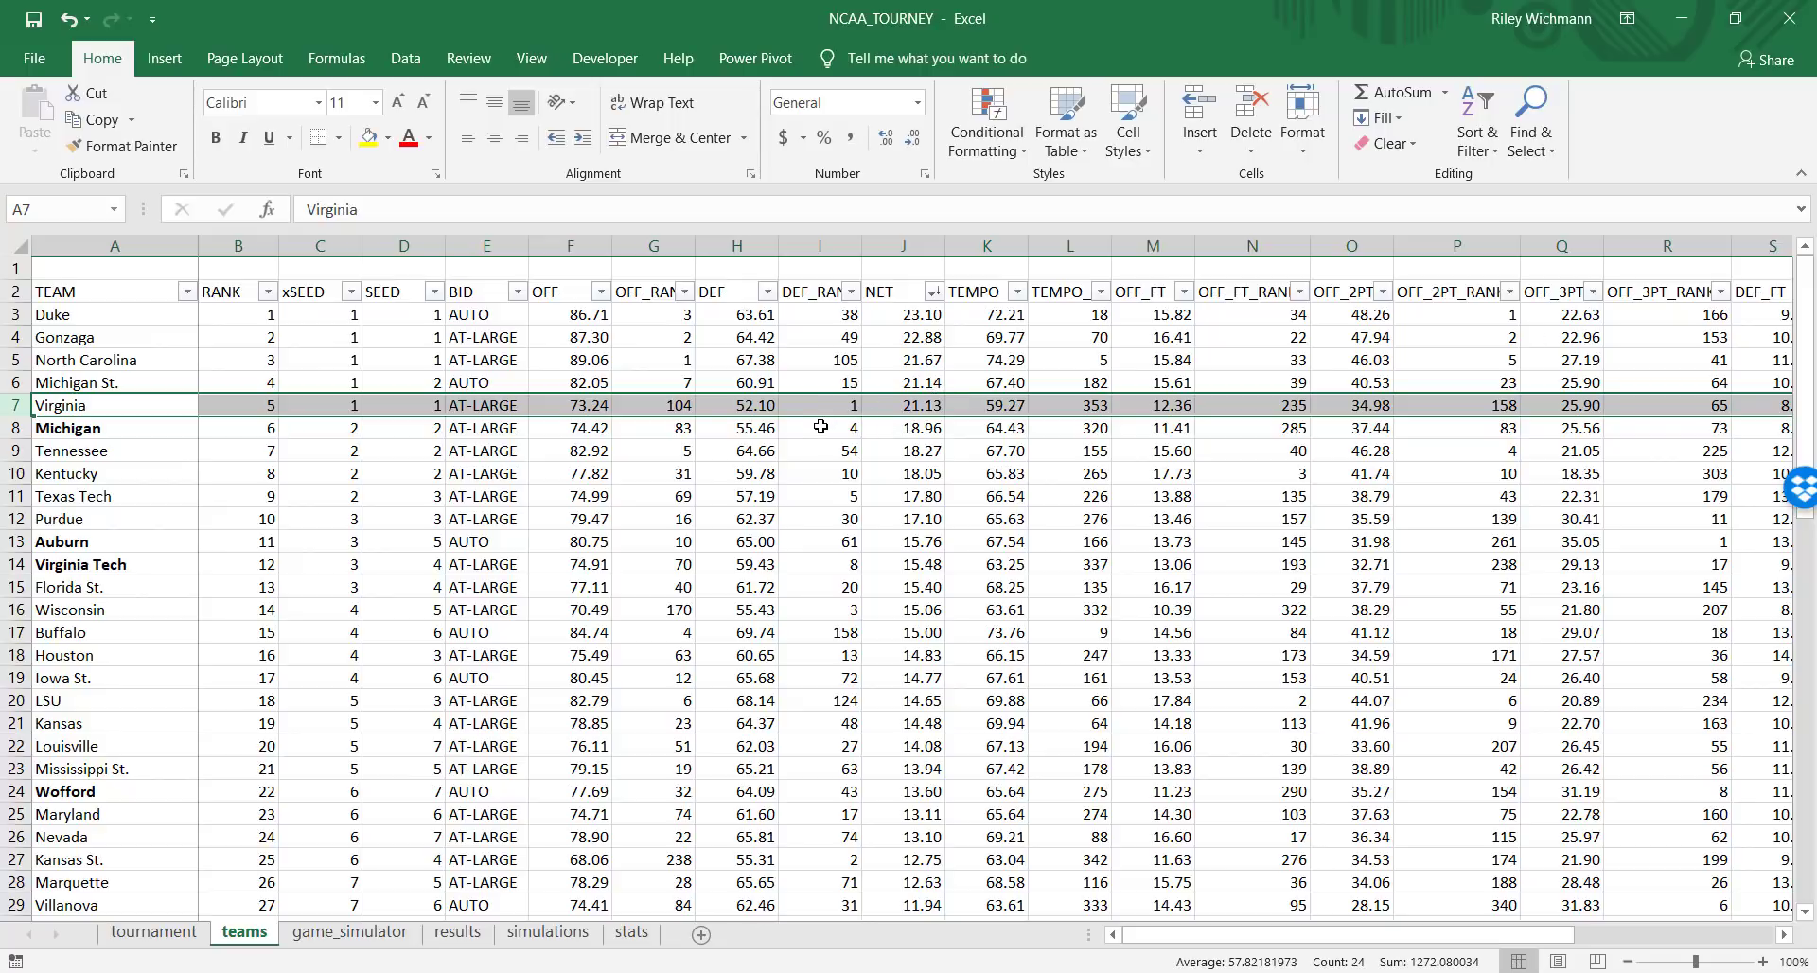
# On game_simulator, enter Duke as Team 1 and Virginia as Team 2.
pyautogui.click(395, 933)
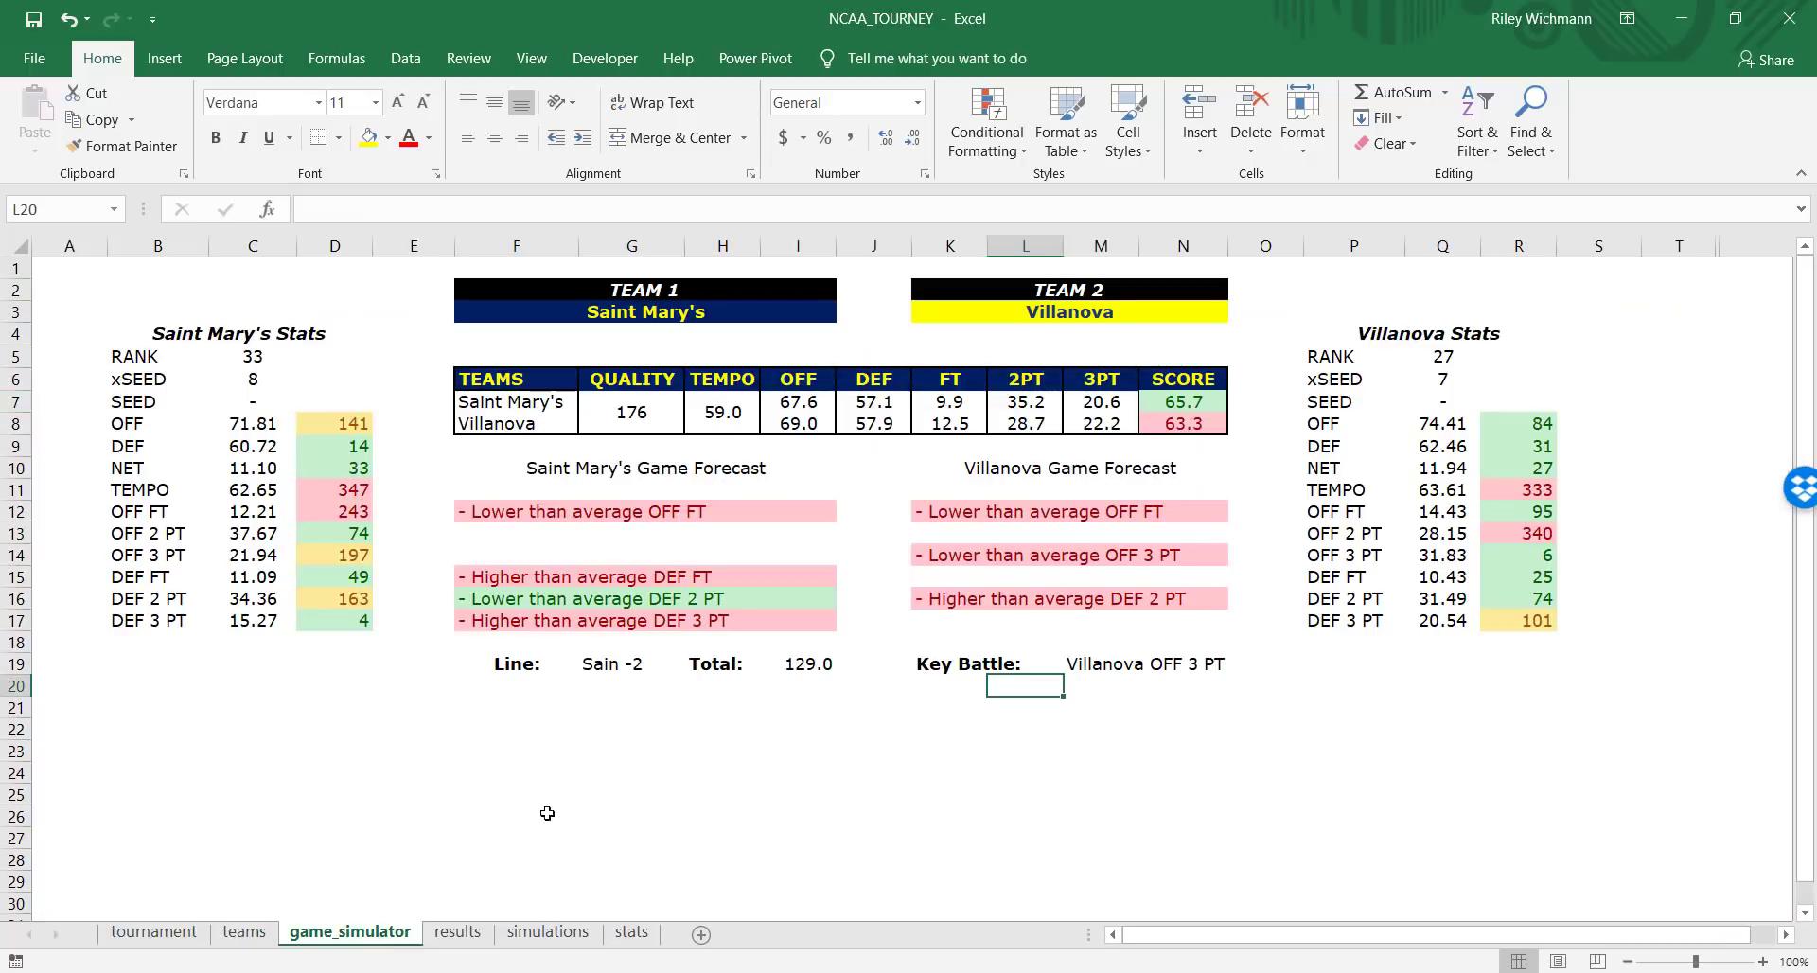
pyautogui.click(728, 298)
pyautogui.click(722, 316)
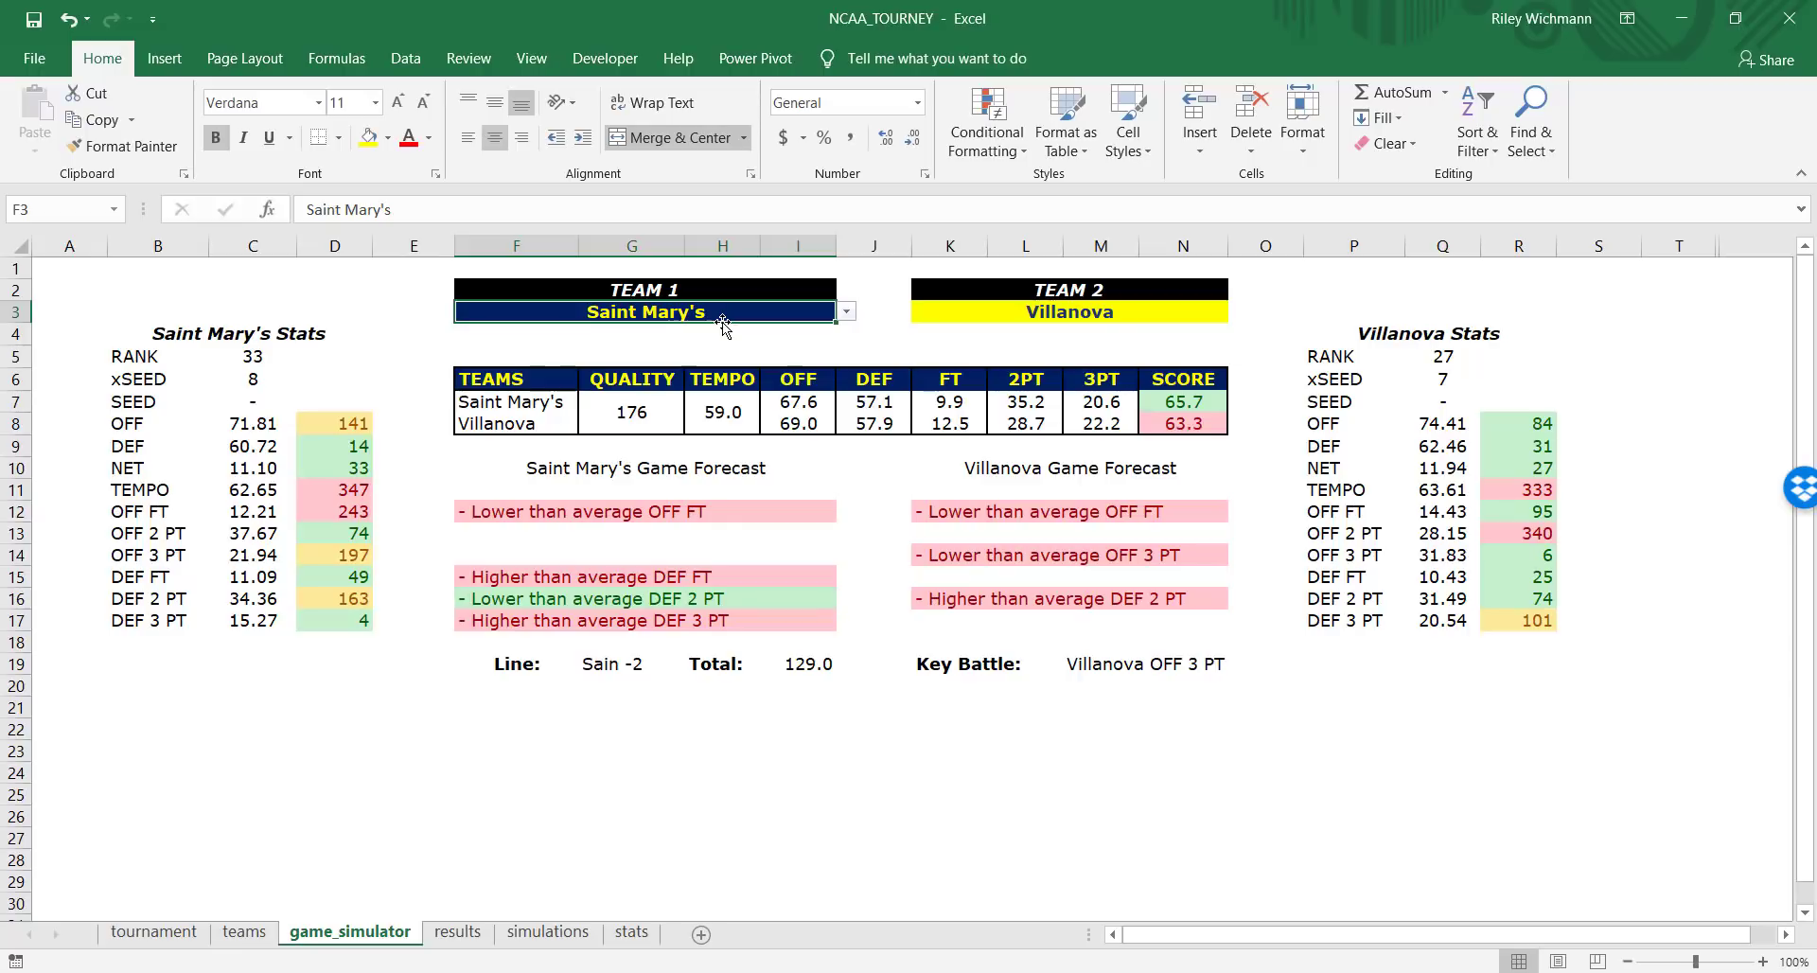
pyautogui.write('Duke')
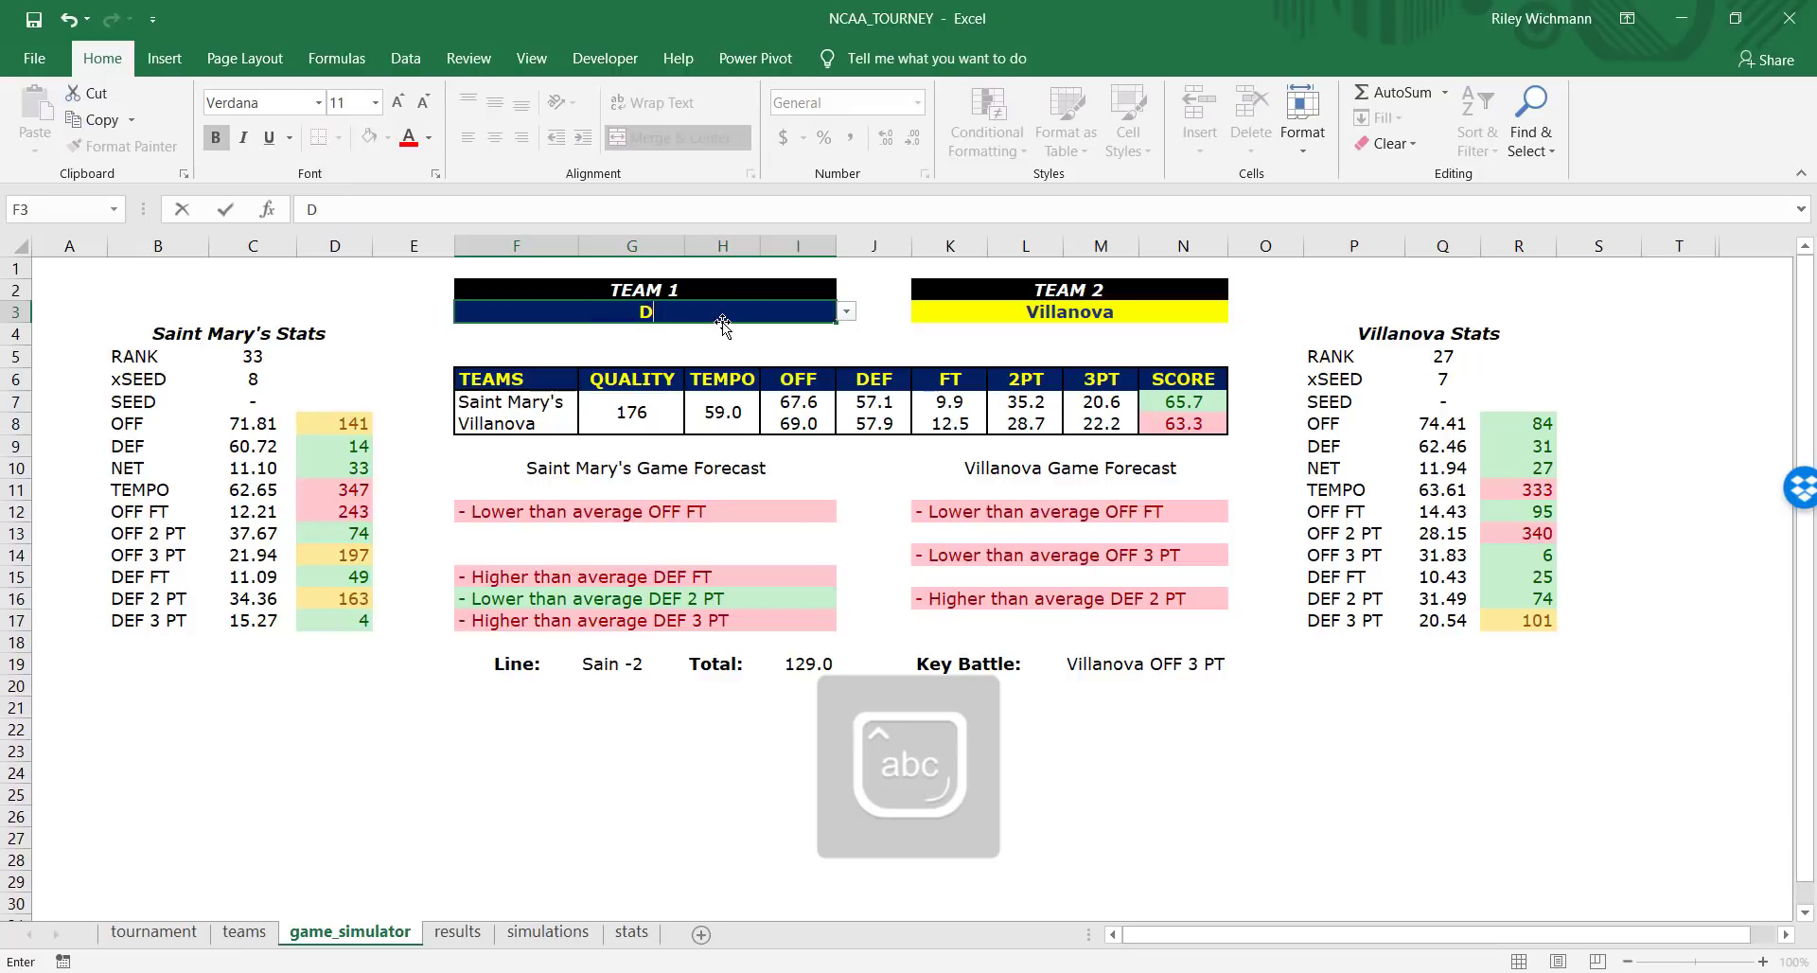
pyautogui.press('Tab')
pyautogui.press('Tab')
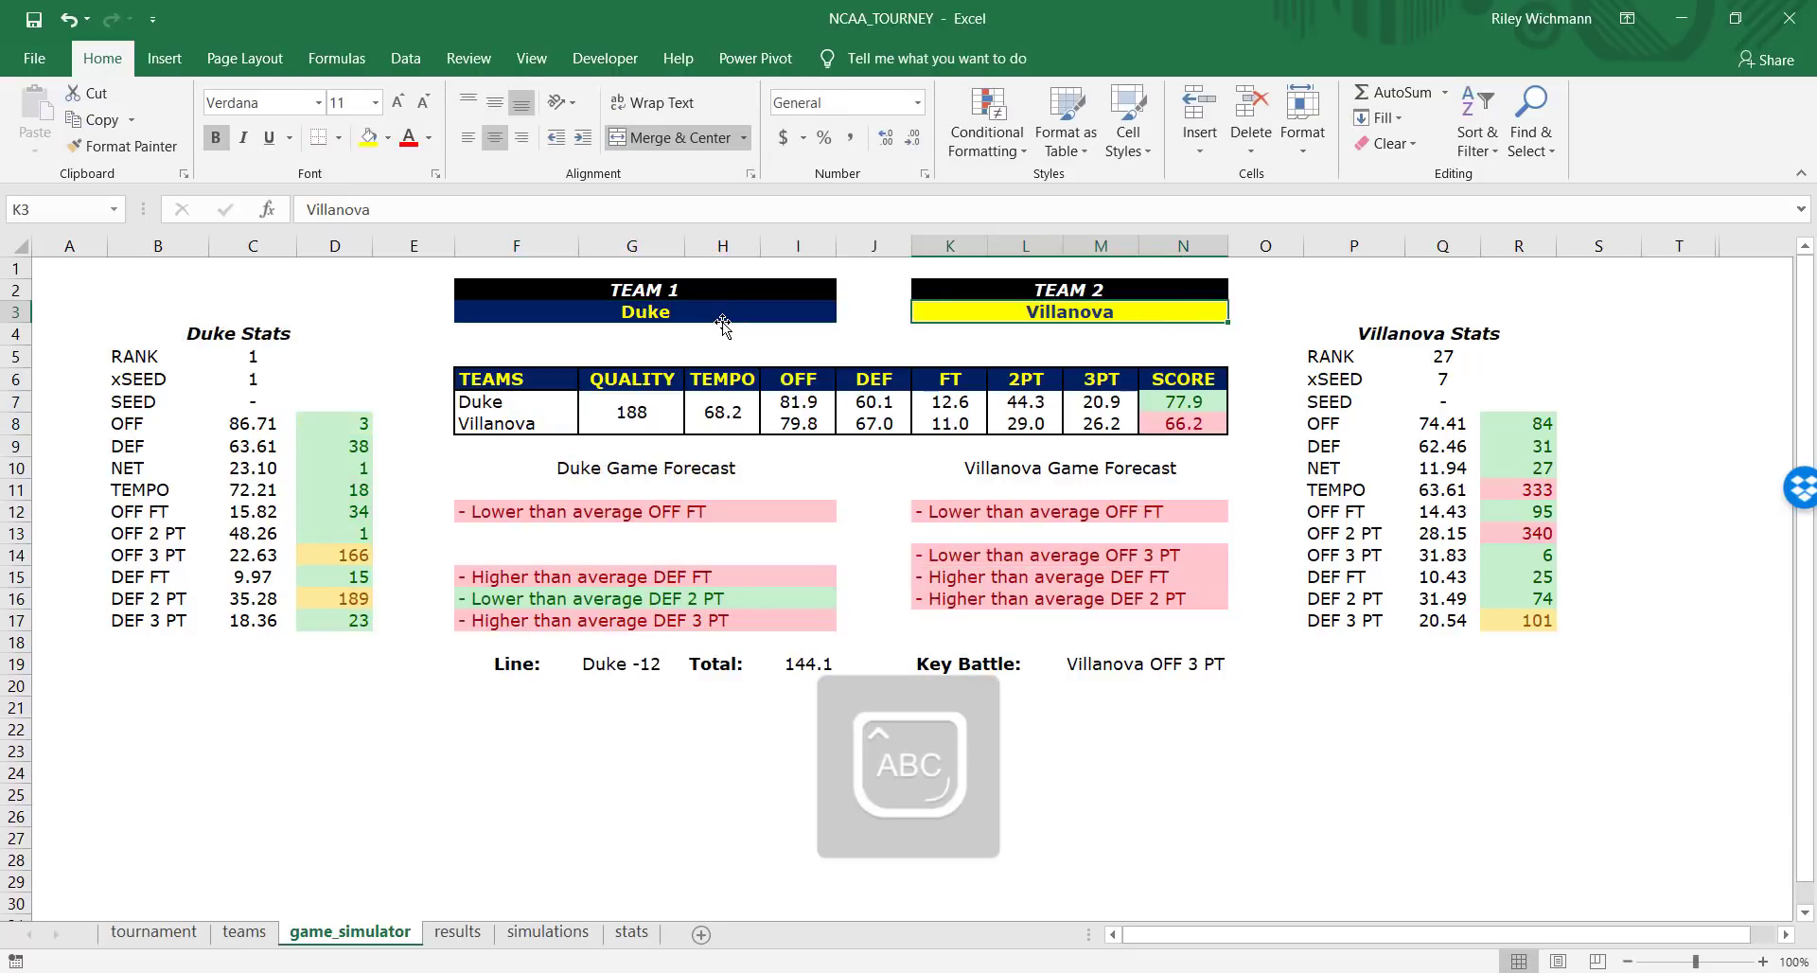
pyautogui.write('Virgn')
pyautogui.press('BackSpace')
pyautogui.write('inia')
pyautogui.press('Return')
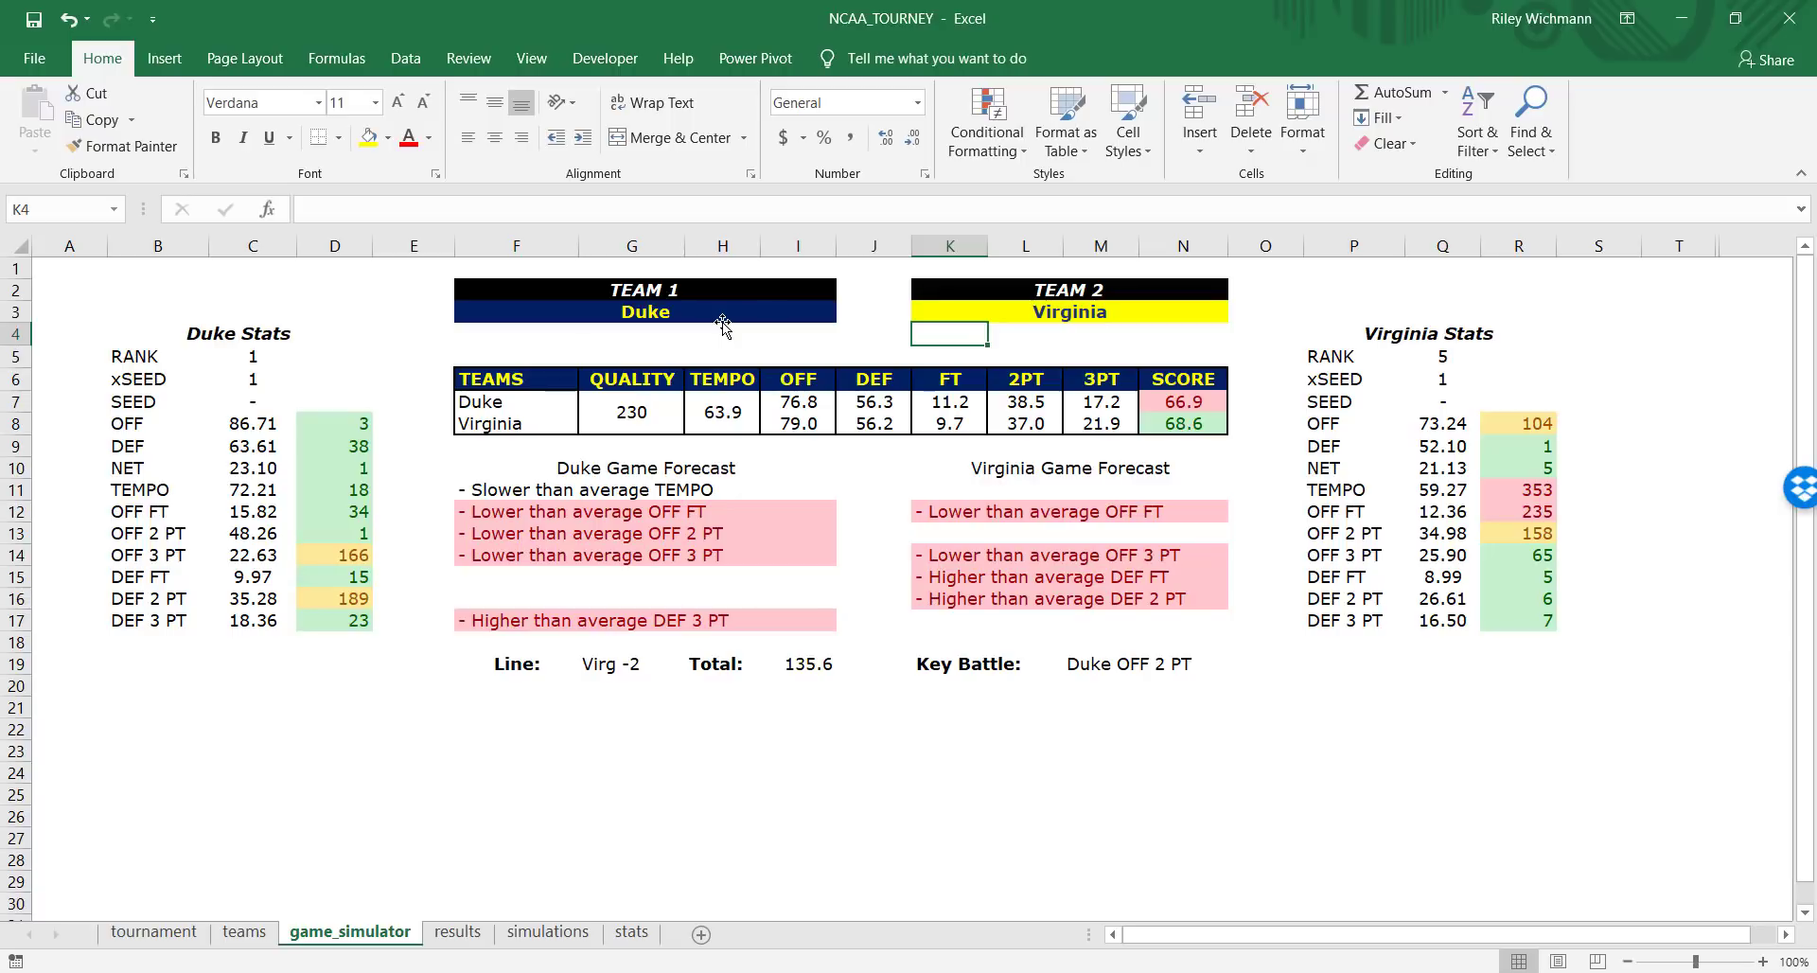
# Sort the teams table by DEF smallest to largest, check the top values, and return to game_simulator.
pyautogui.click(244, 931)
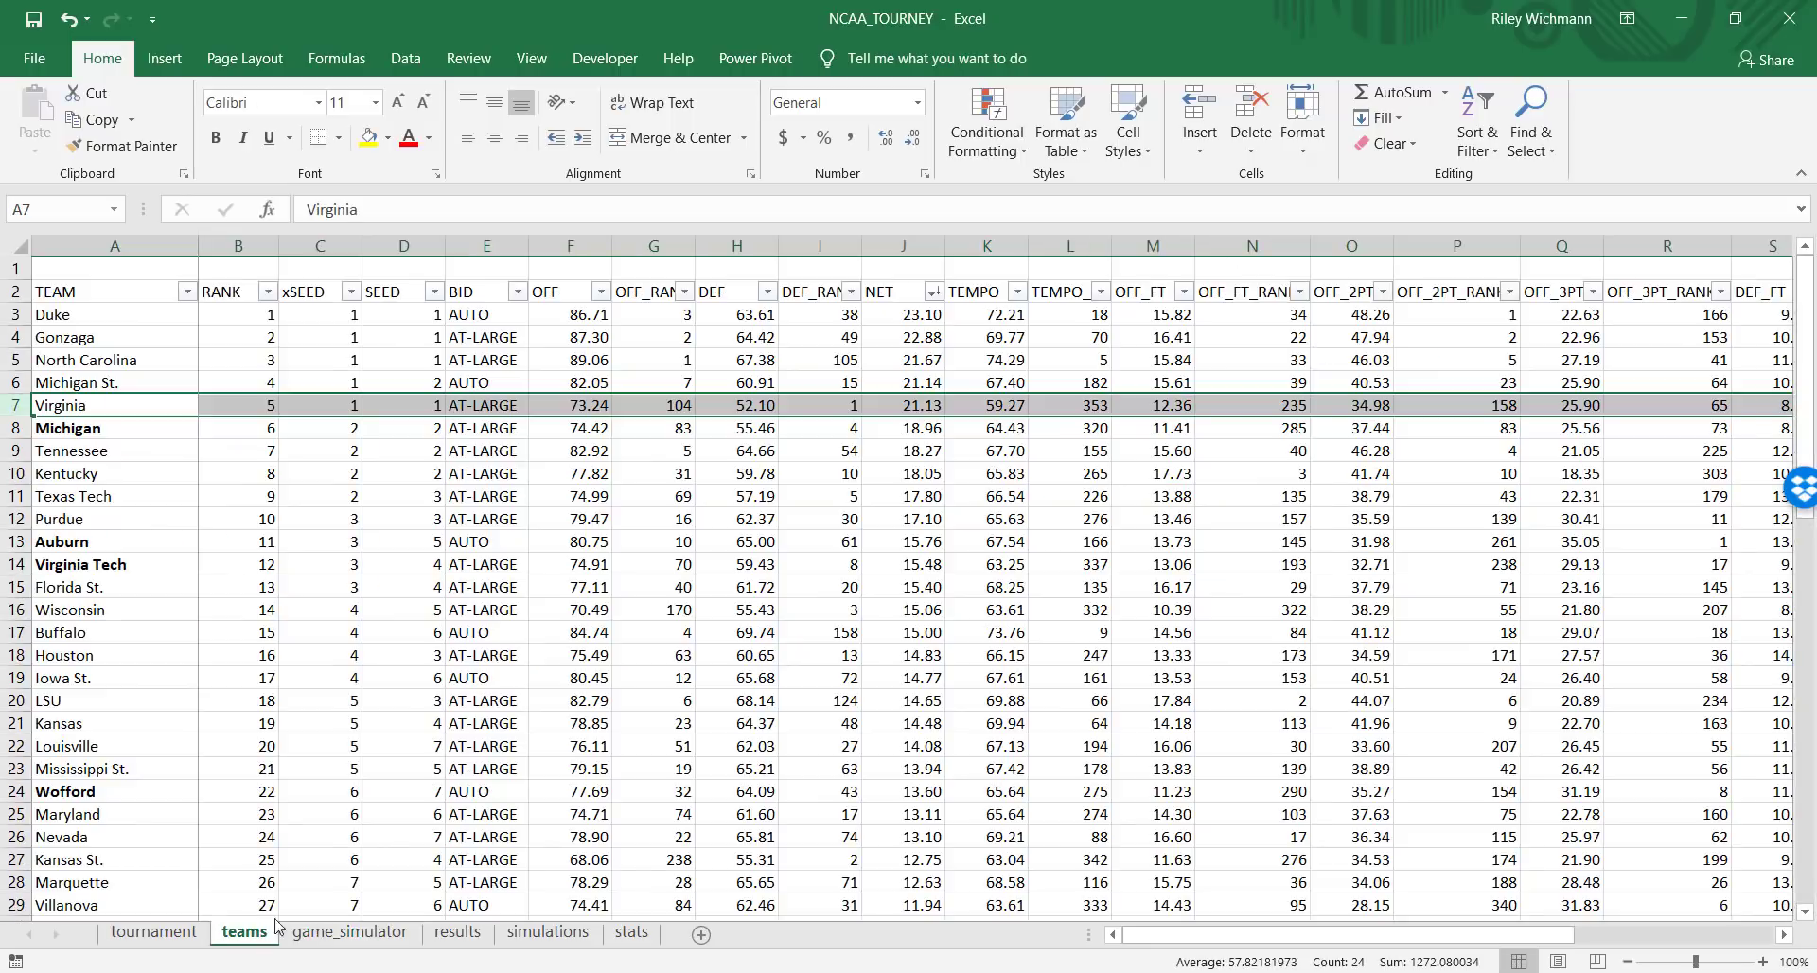
pyautogui.click(1405, 471)
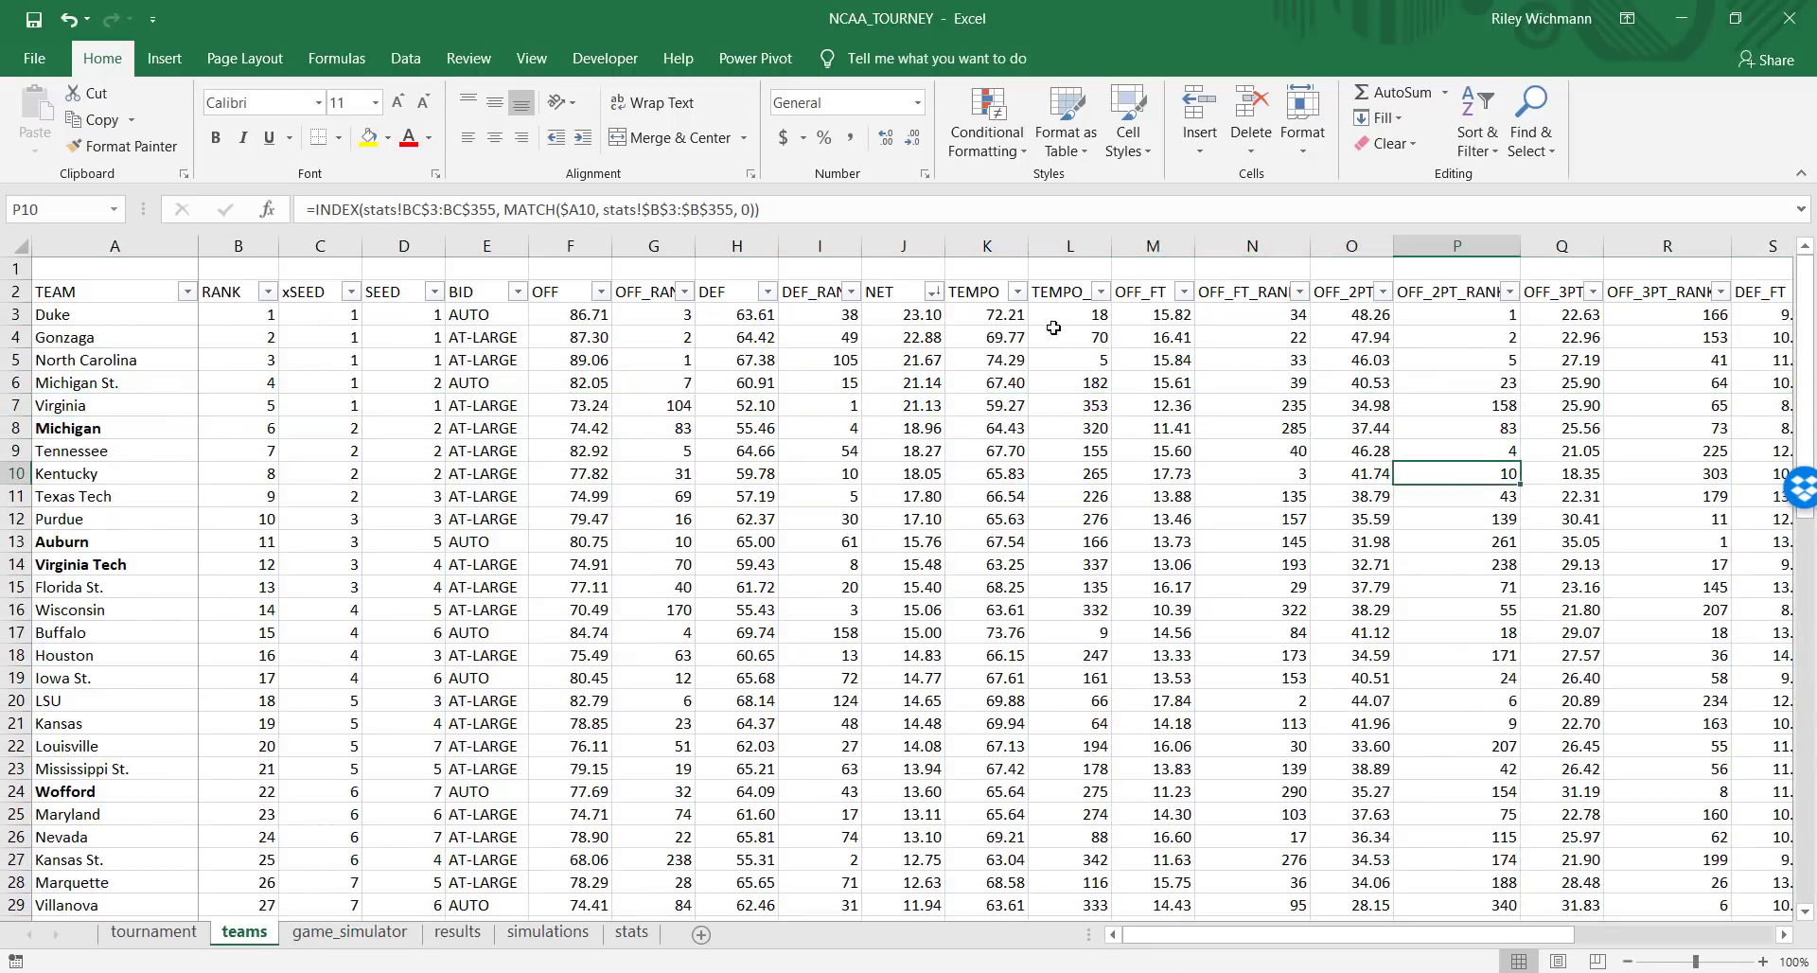
pyautogui.click(767, 292)
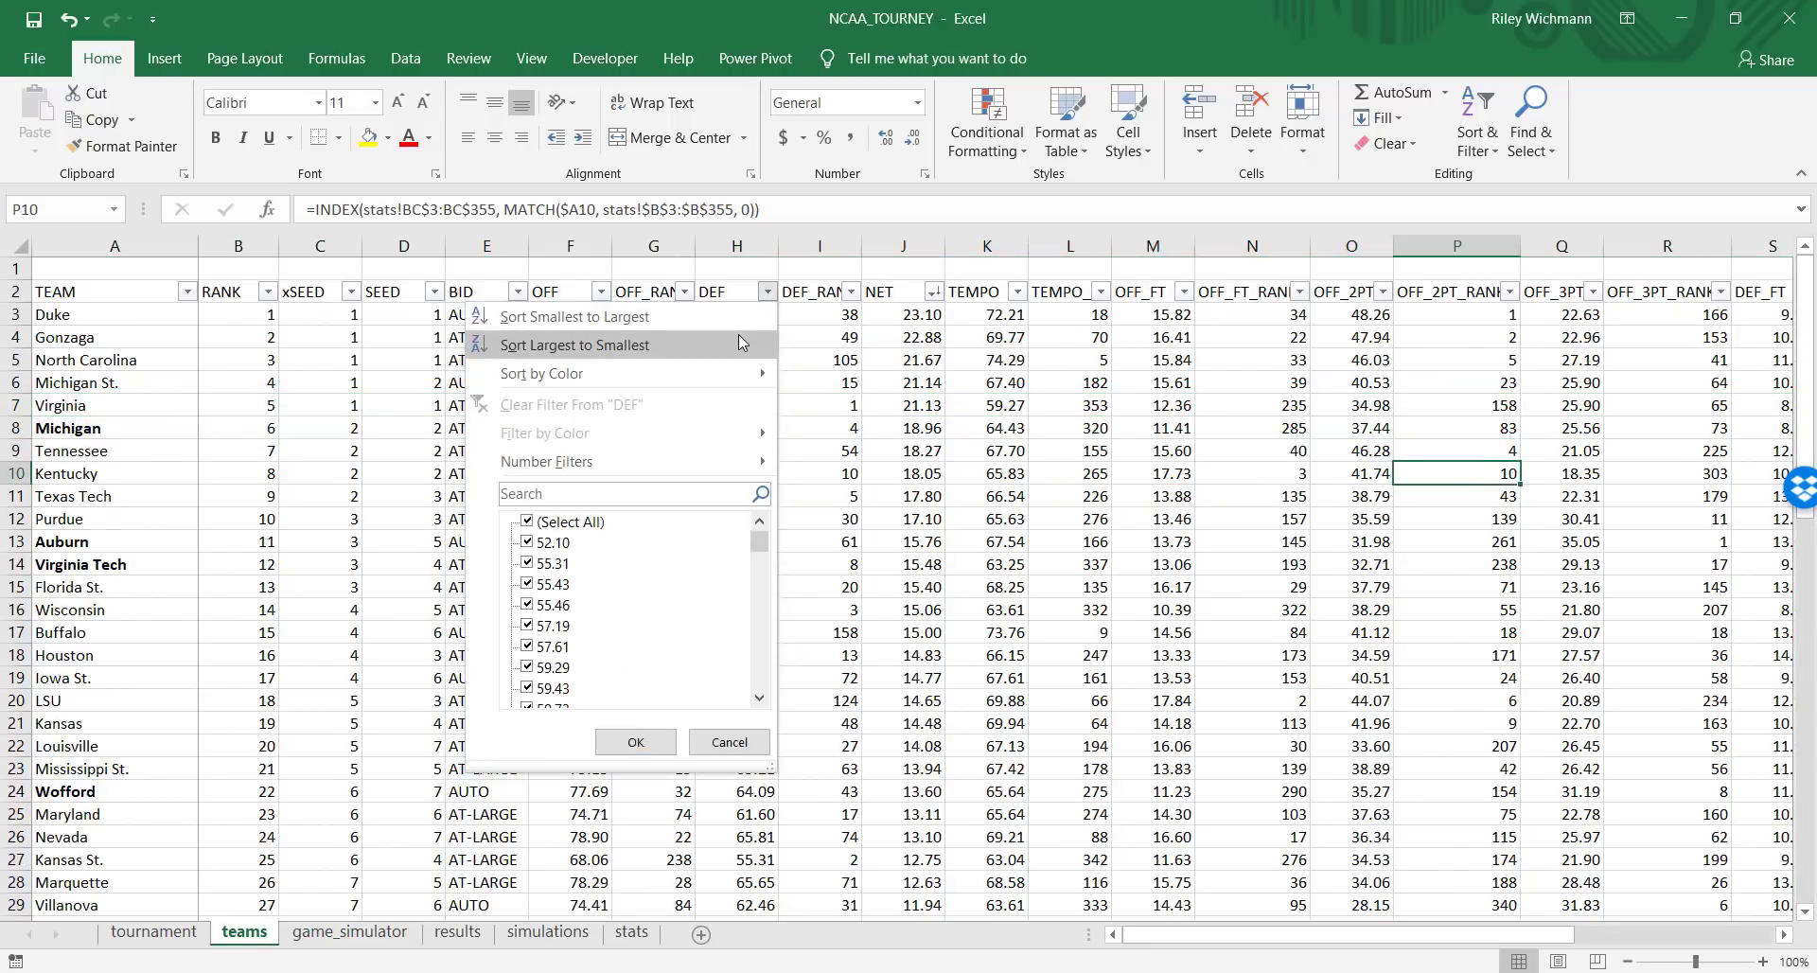
pyautogui.click(574, 316)
pyautogui.click(743, 316)
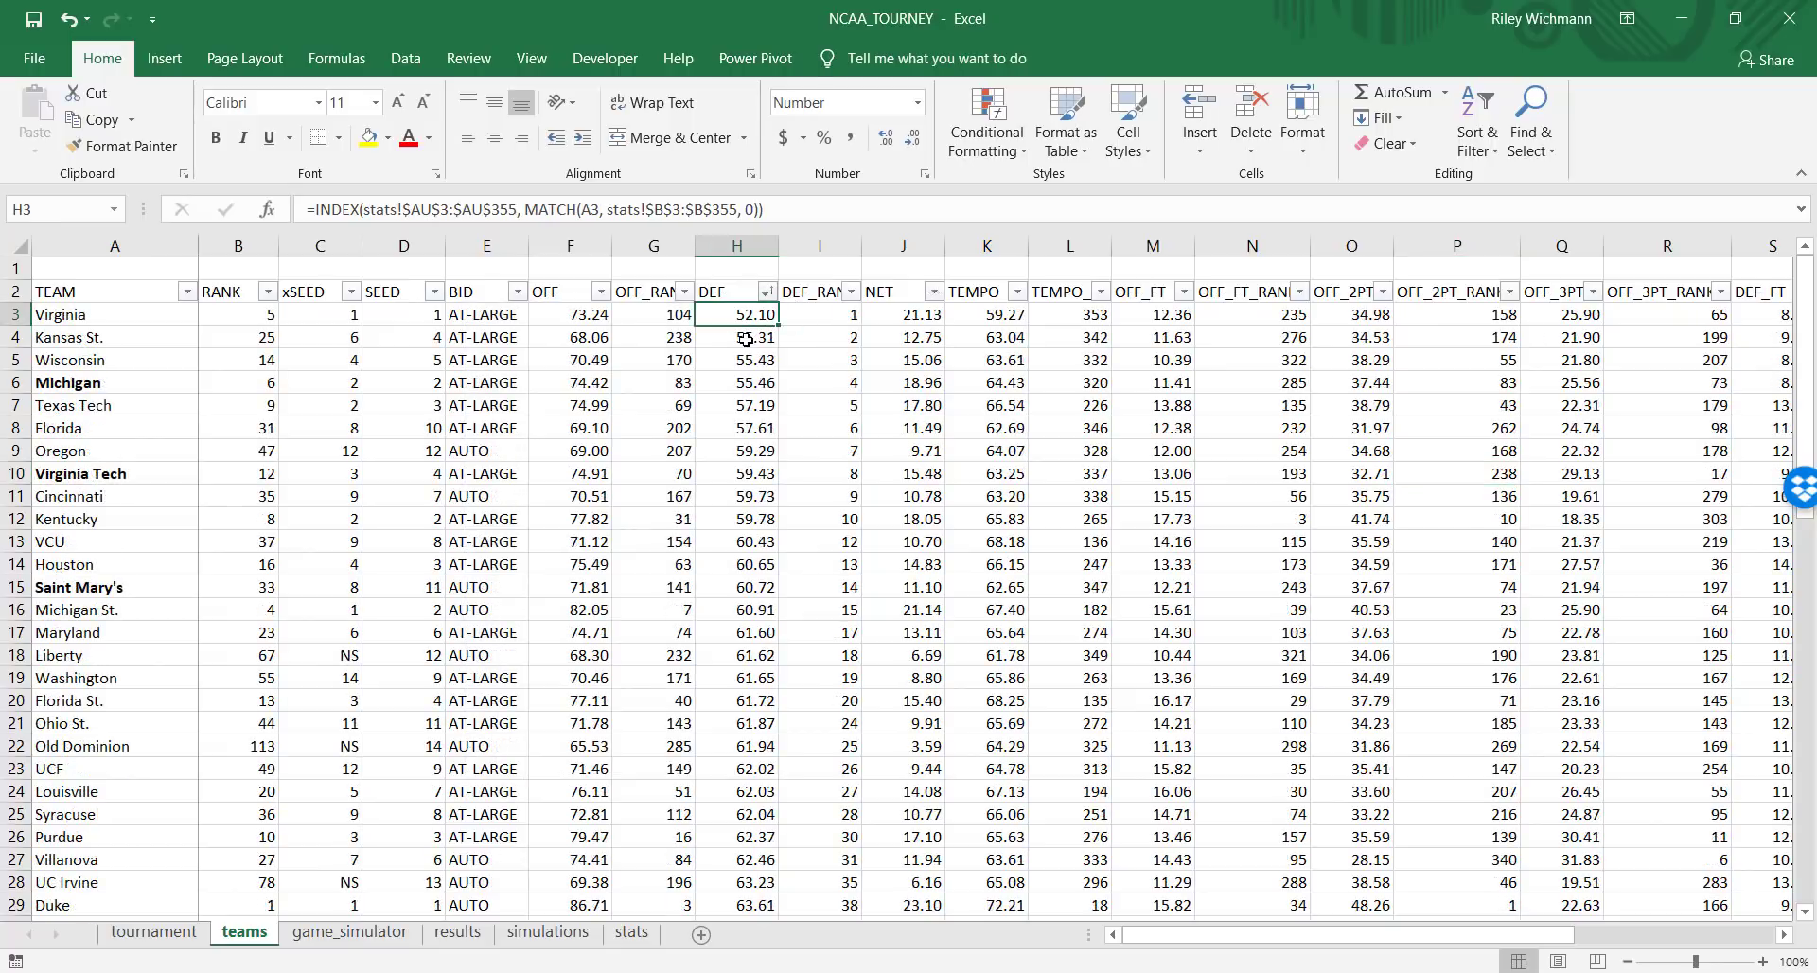
pyautogui.click(747, 334)
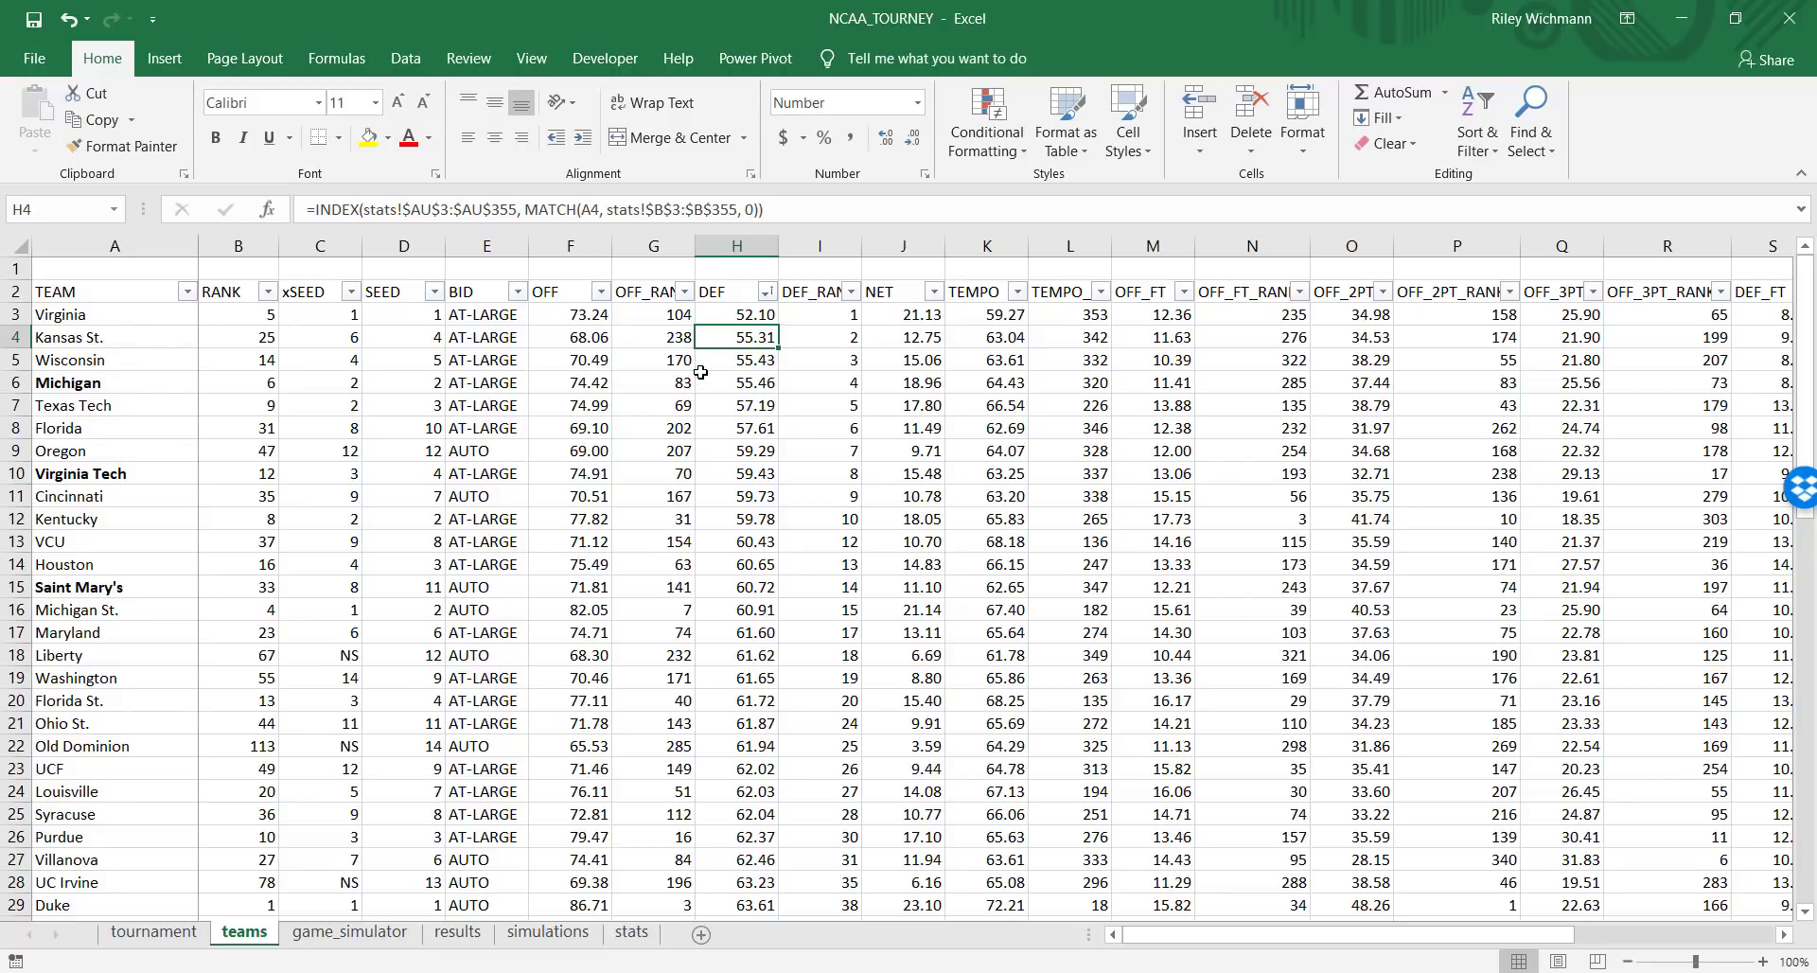
pyautogui.click(761, 360)
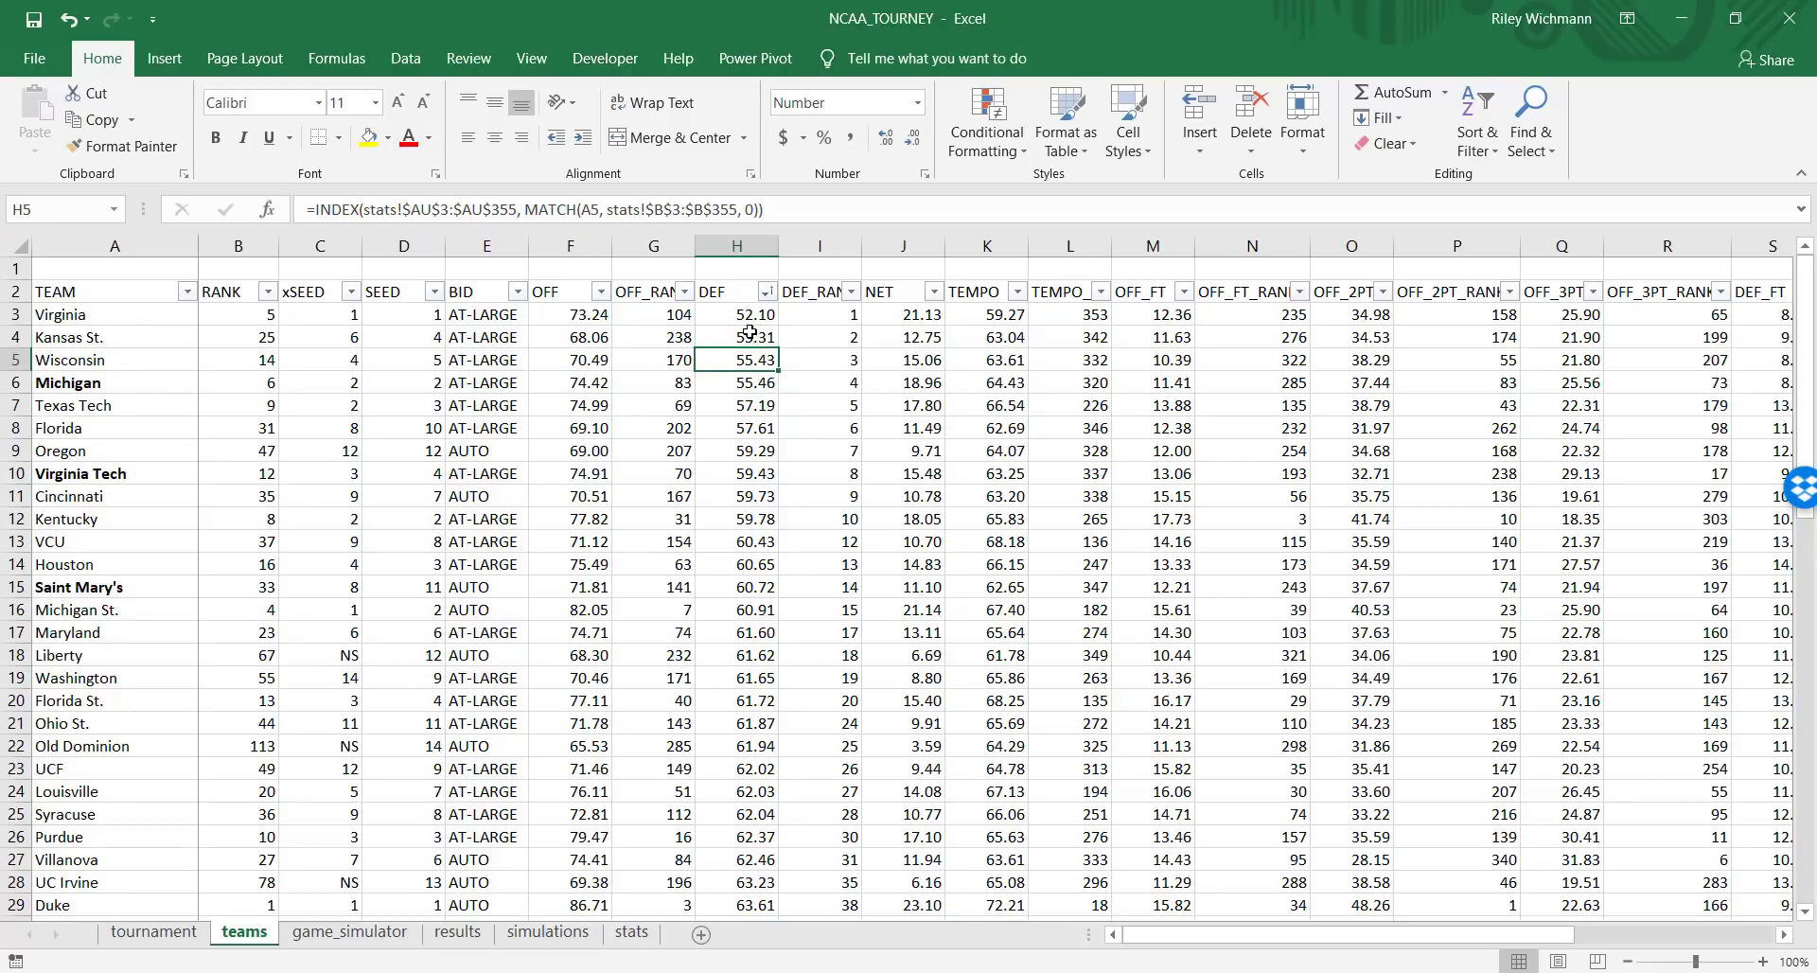
pyautogui.click(401, 935)
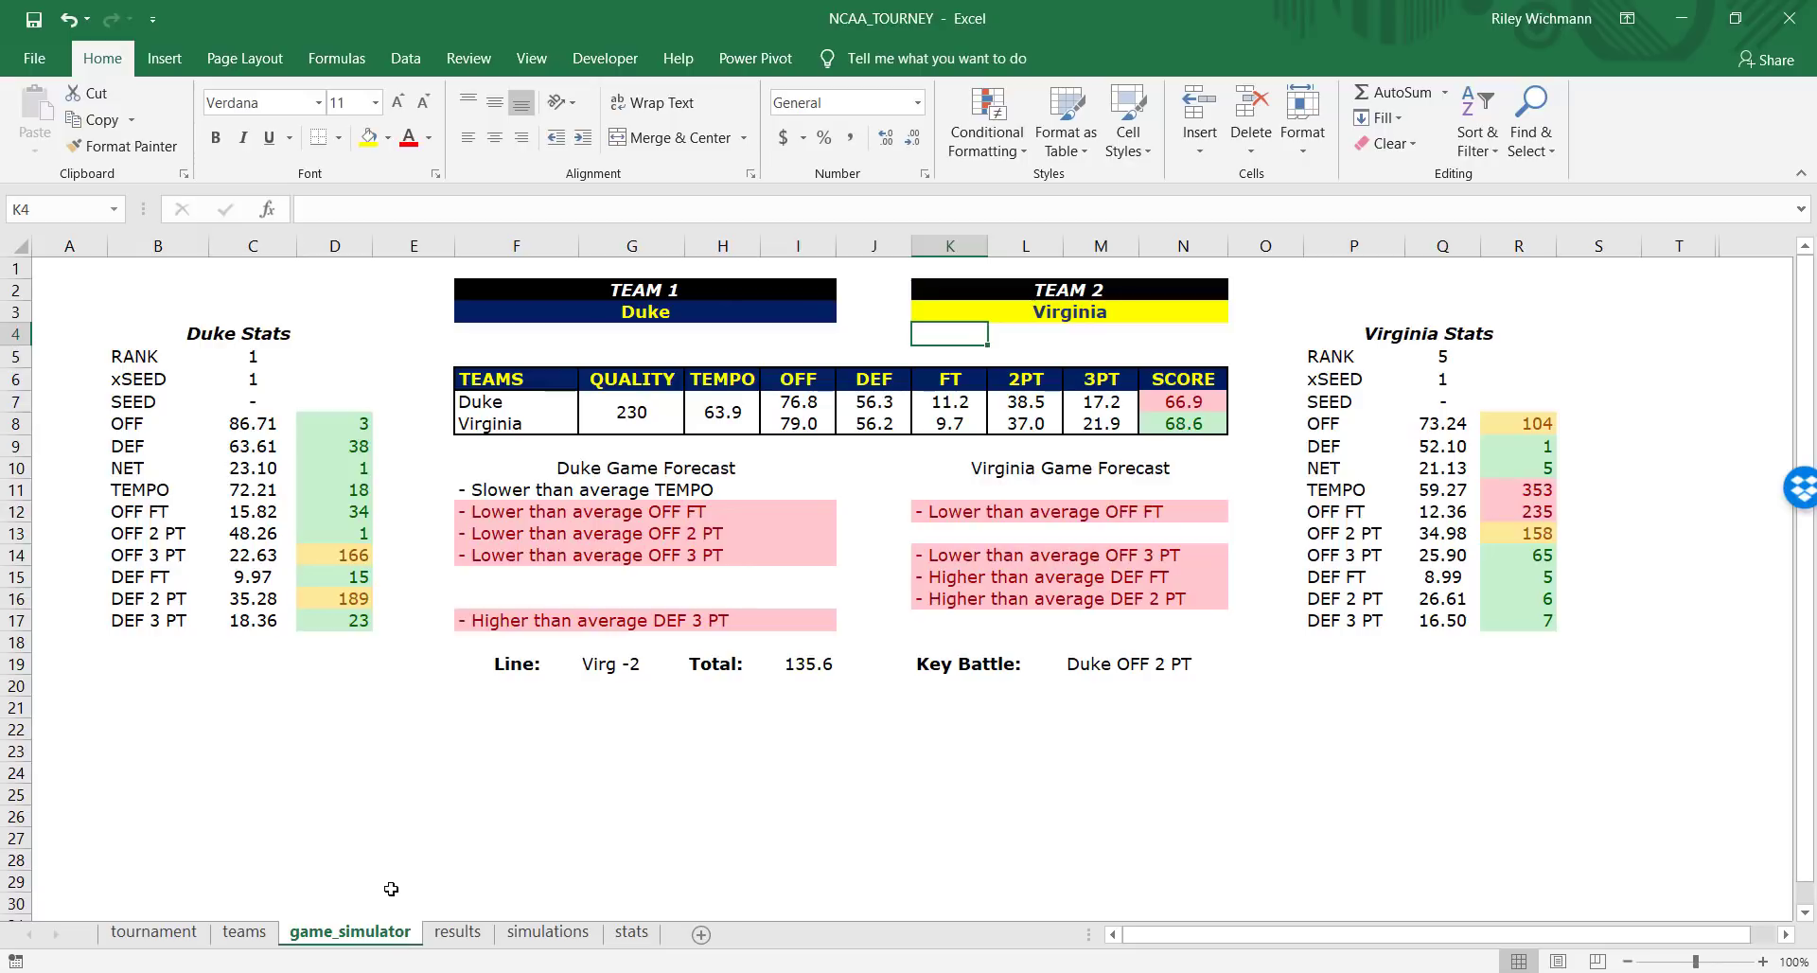
pyautogui.click(317, 620)
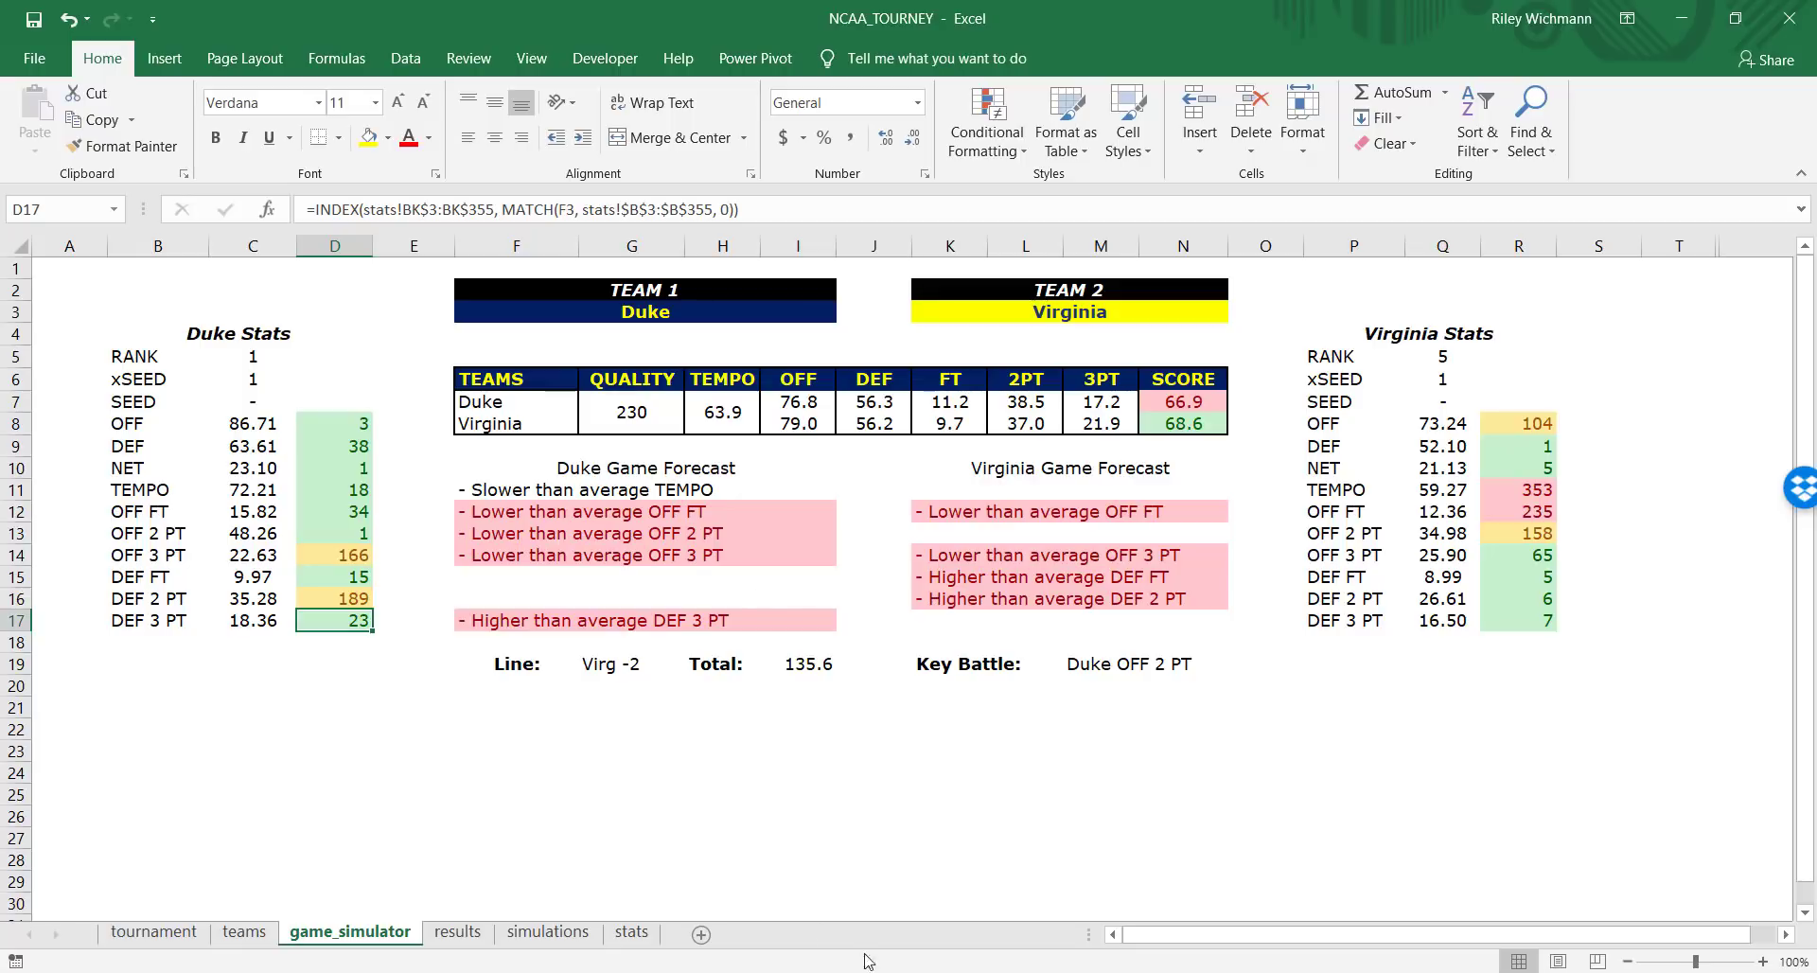
pyautogui.hotkey('alt', 'Tab')
pyautogui.scroll(15, 812, 791)
pyautogui.scroll(-3, 1230, 702)
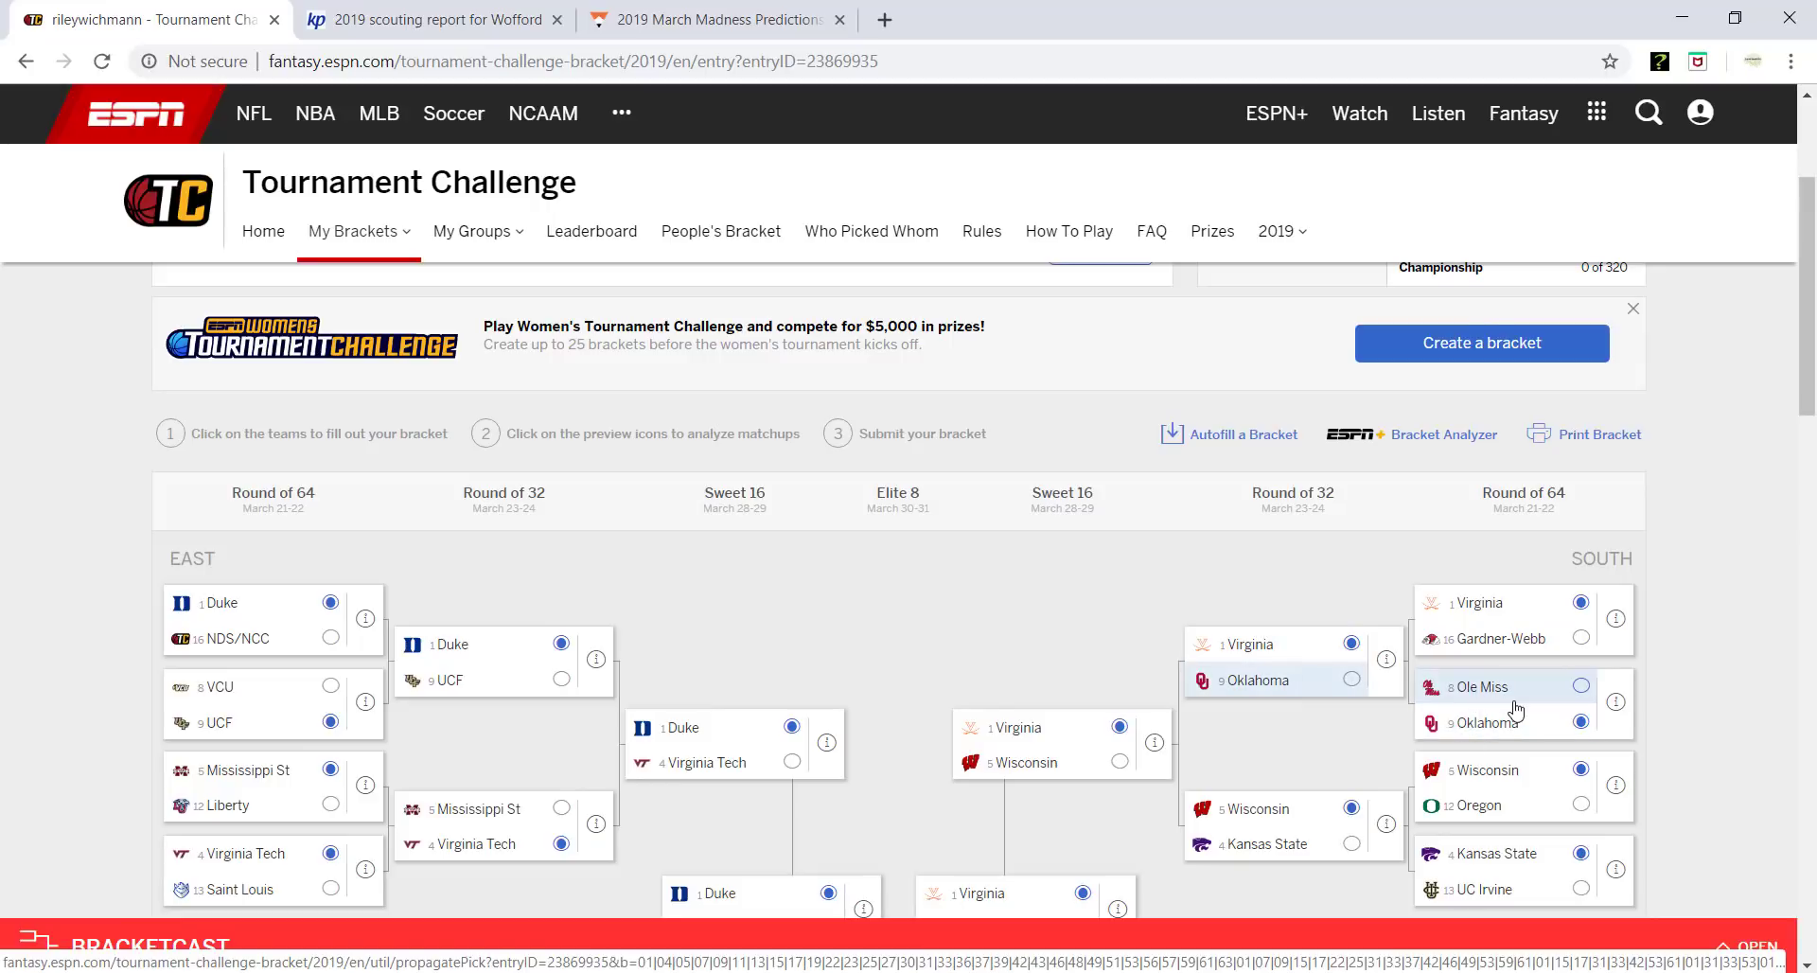
pyautogui.scroll(-1, 1479, 717)
pyautogui.scroll(1, 1476, 705)
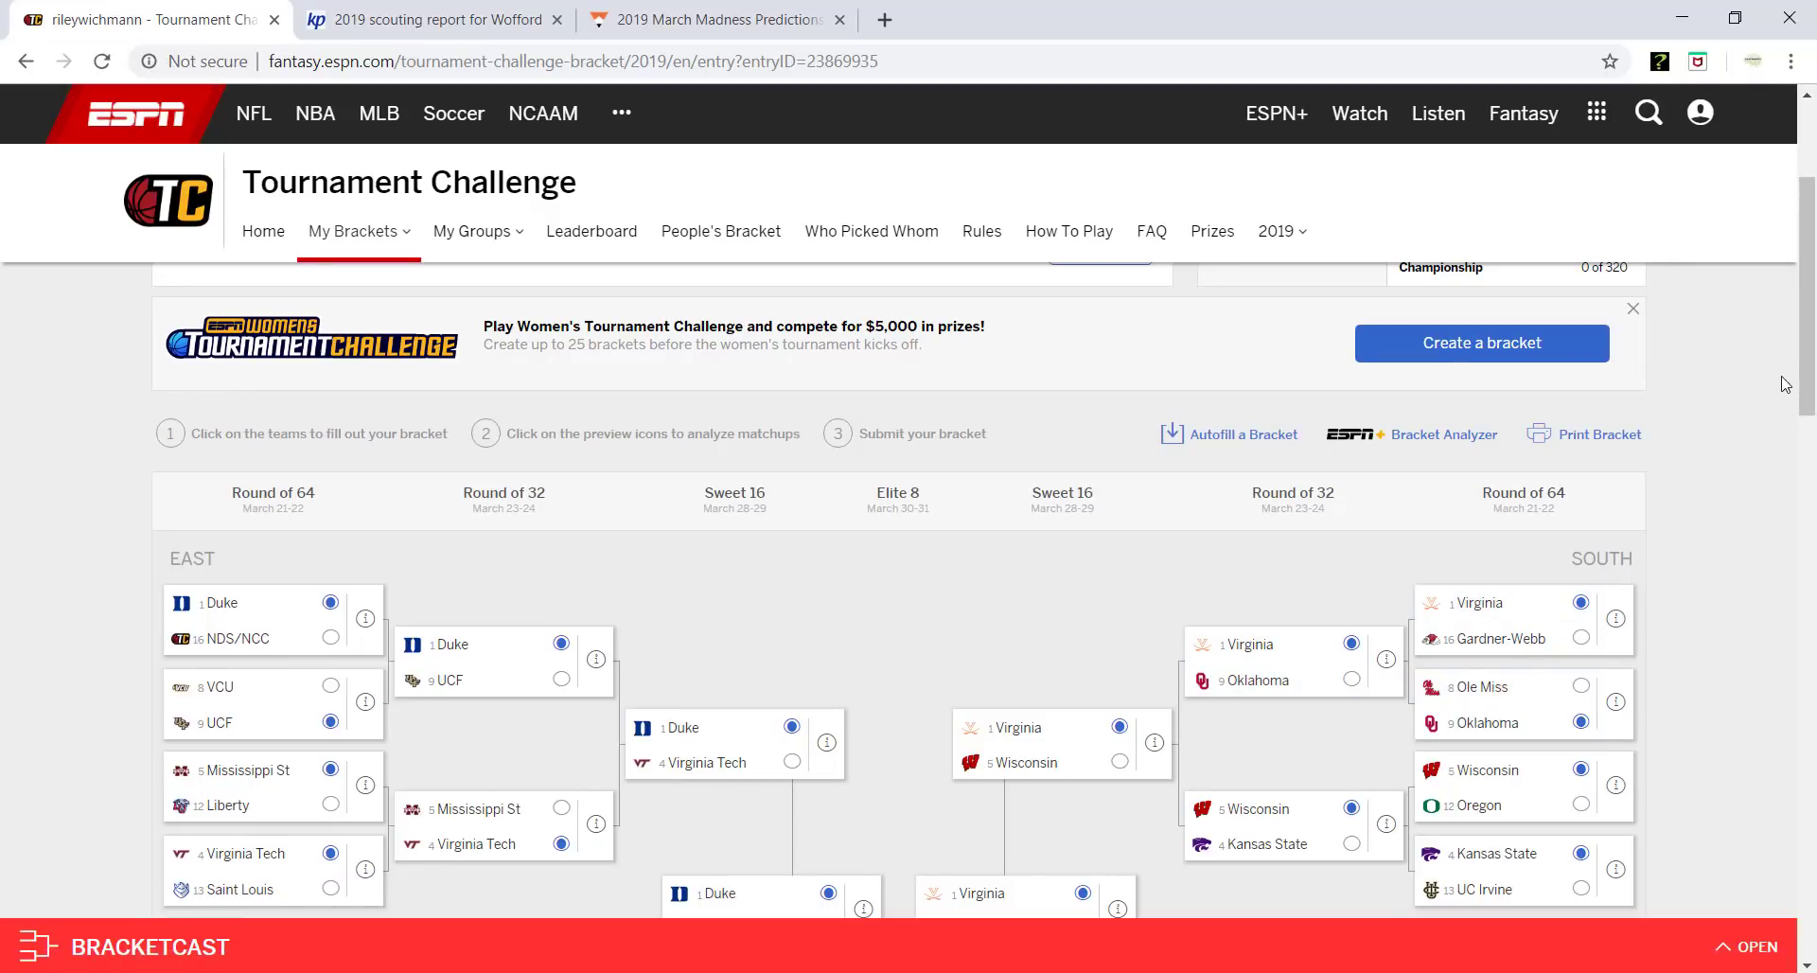
pyautogui.scroll(-2, 1783, 398)
pyautogui.scroll(1, 1791, 405)
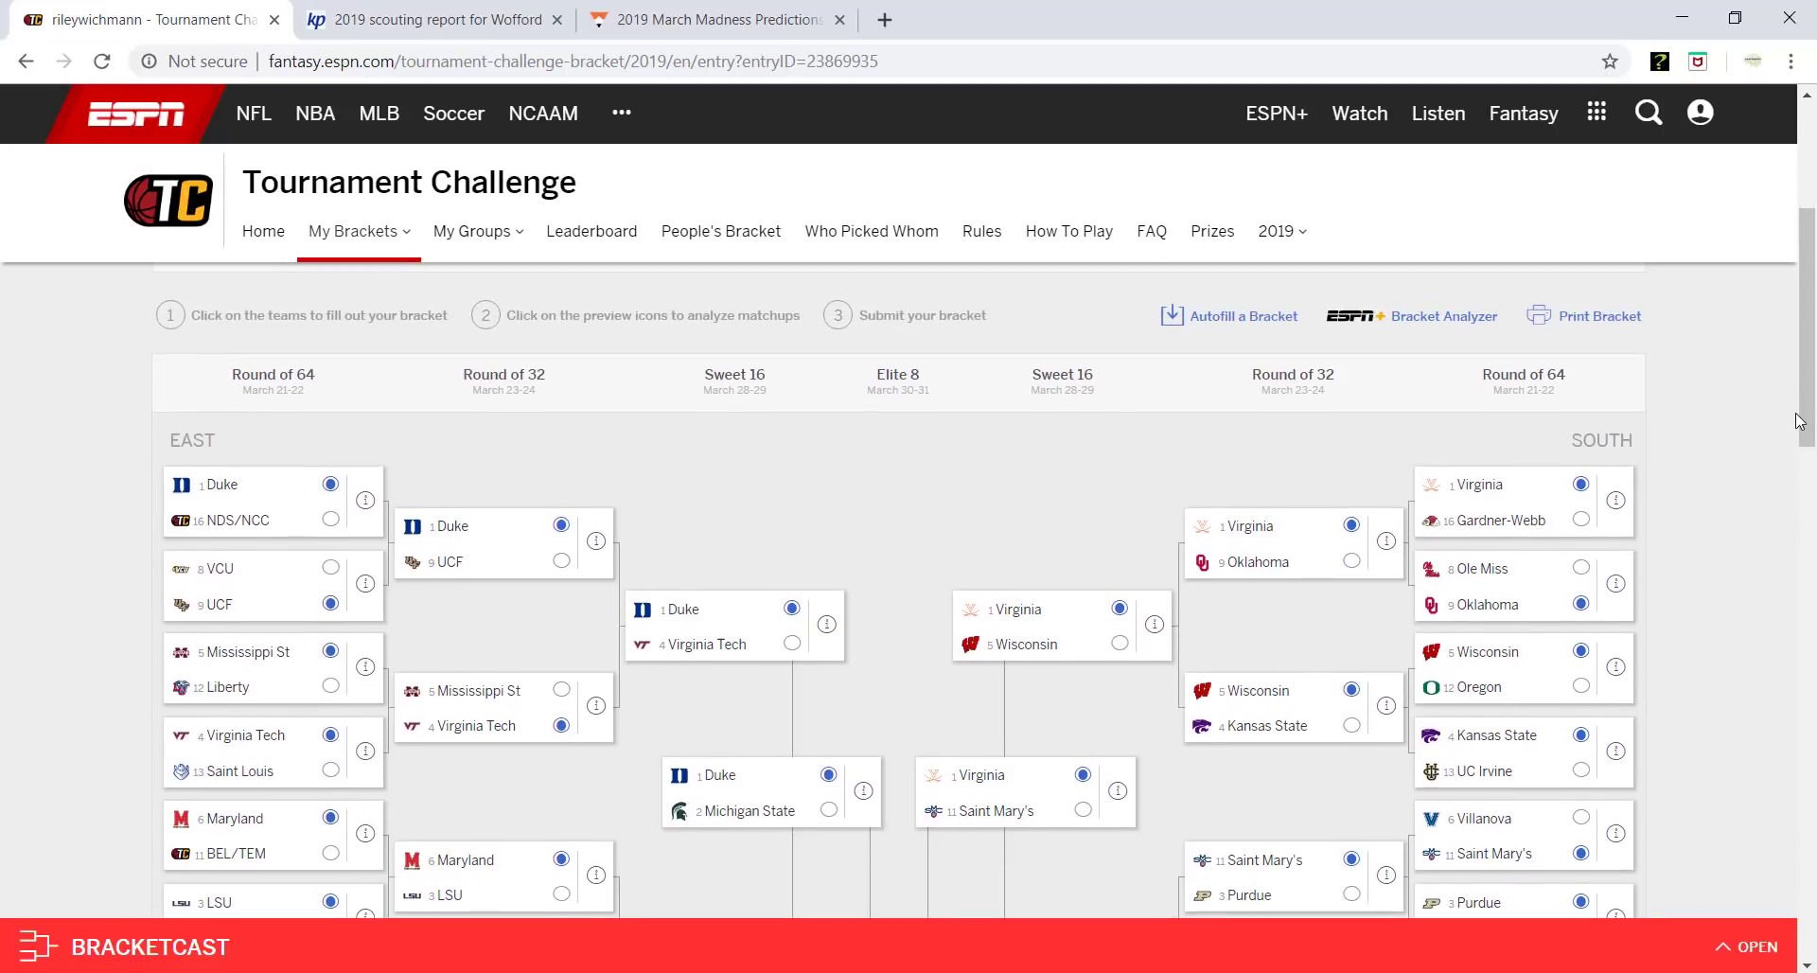
pyautogui.scroll(-2, 1709, 441)
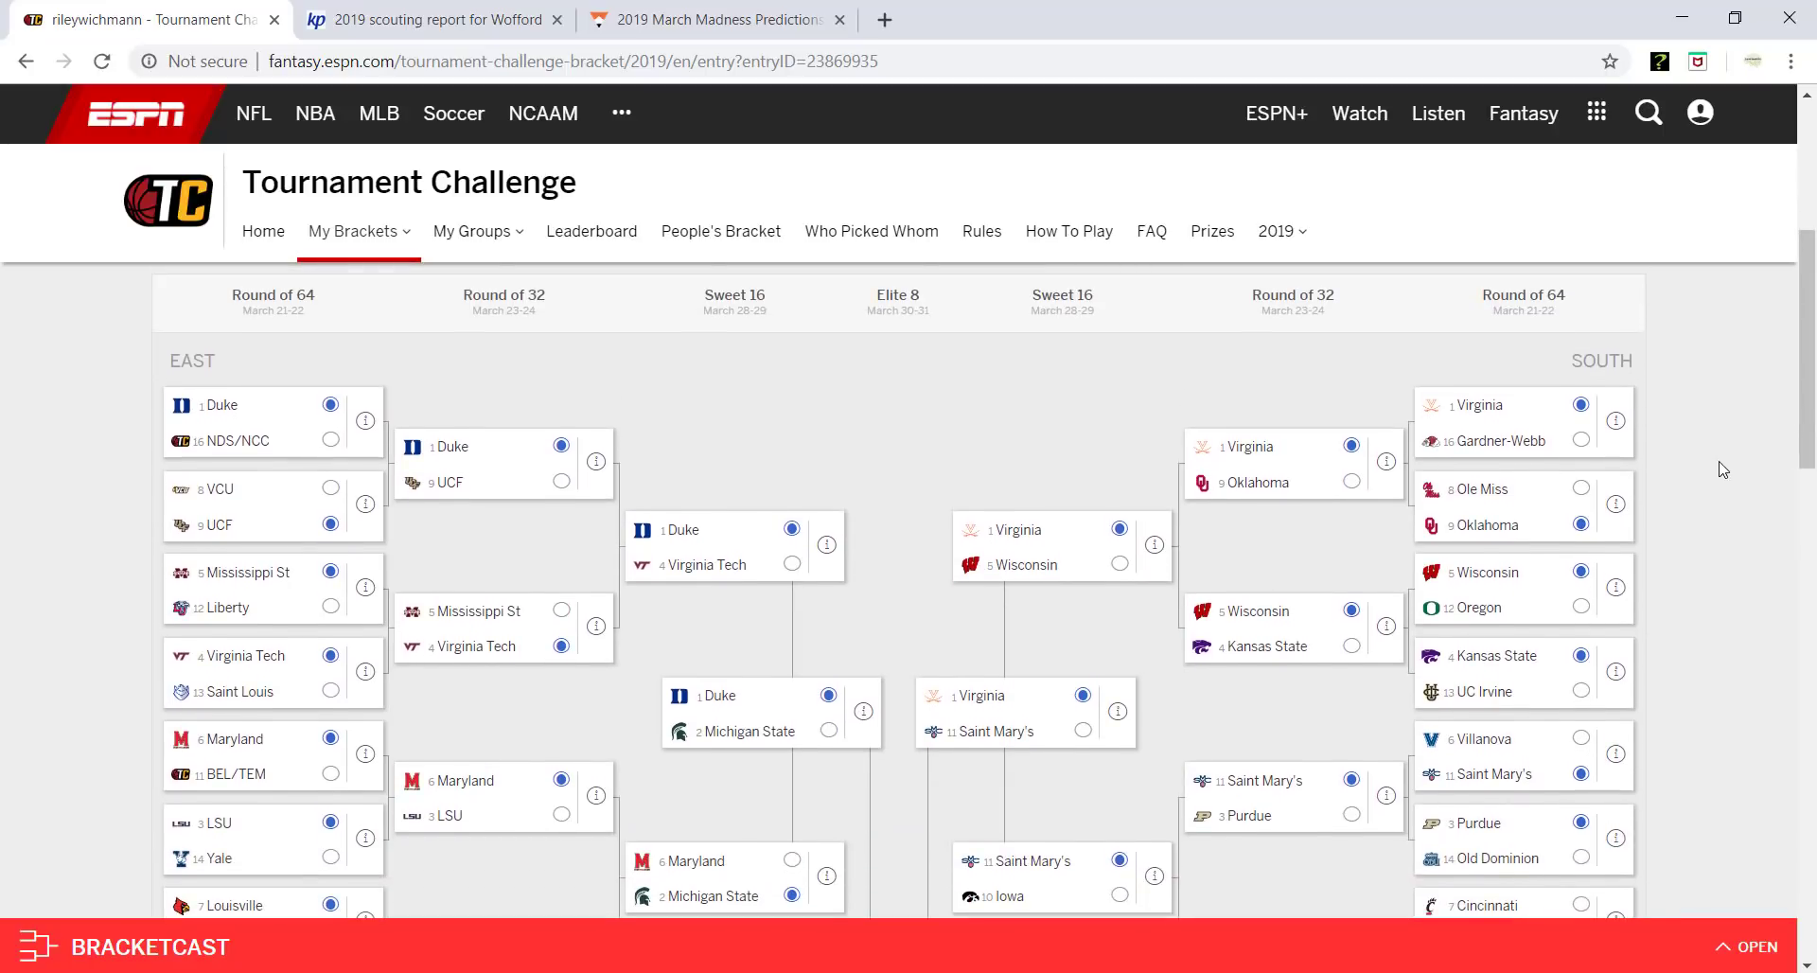
pyautogui.scroll(1, 1720, 467)
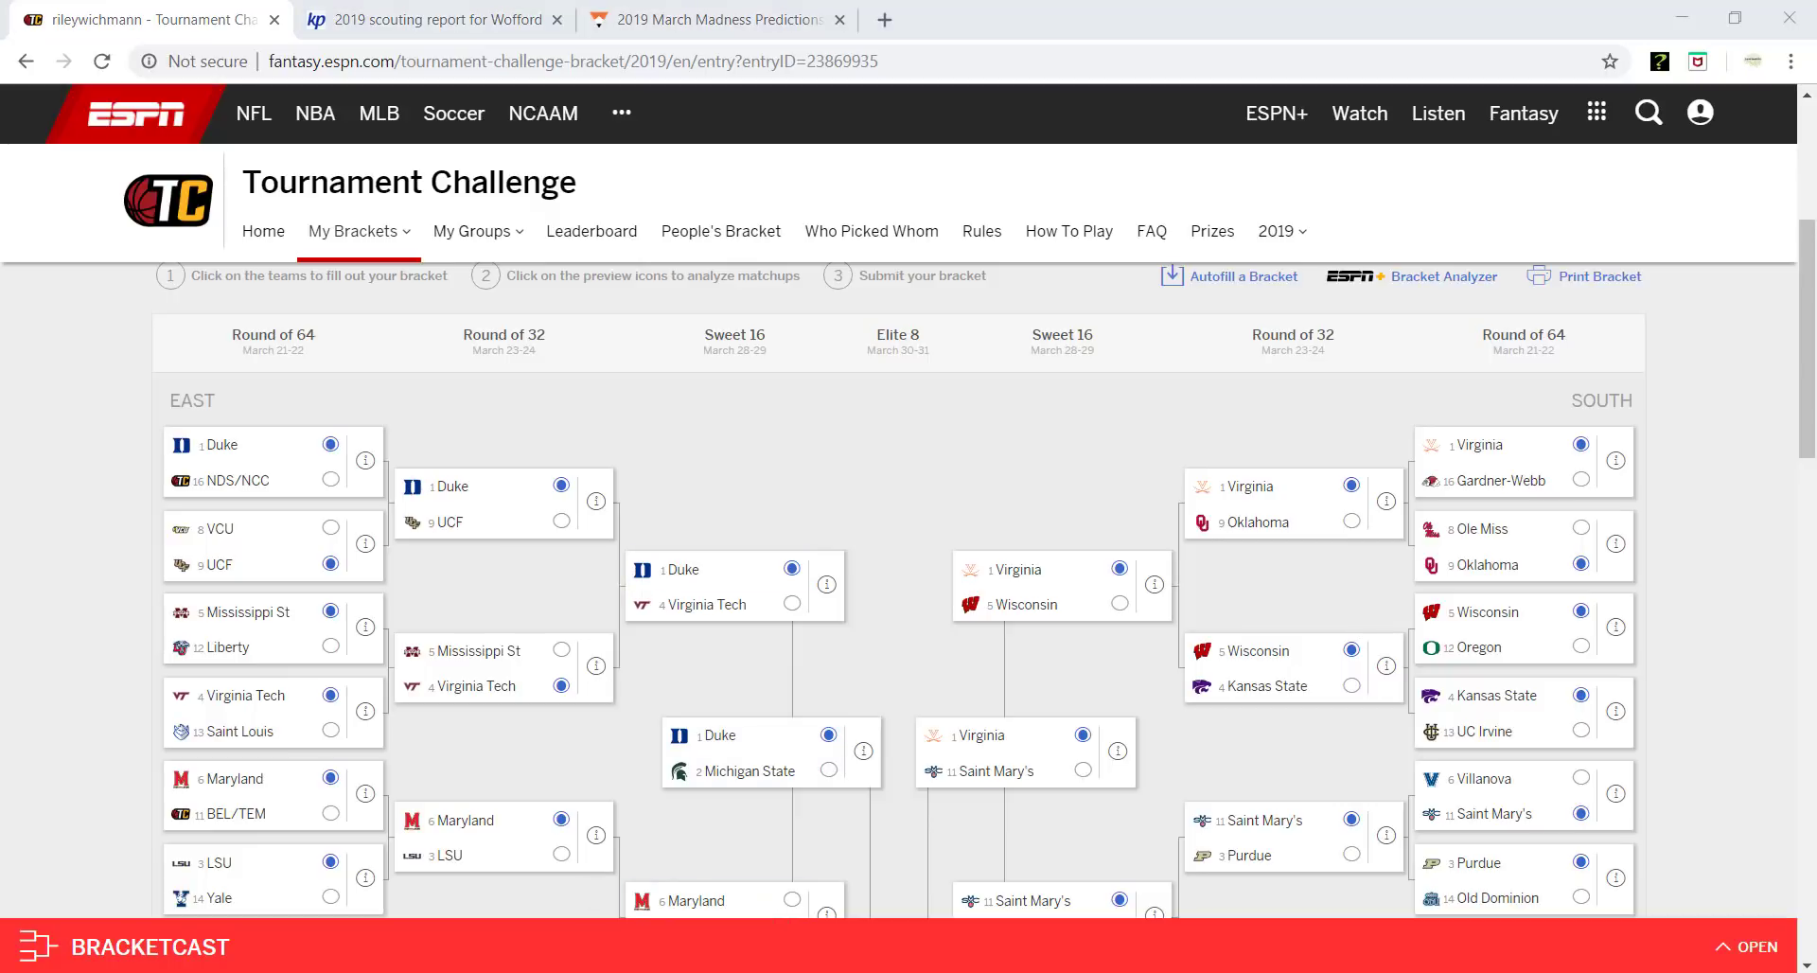
pyautogui.hotkey('alt', 'Tab')
# Enter Wisconsin as Team 1 and Kansas St. as Team 2, then bring up the ESPN bracket.
pyautogui.click(724, 304)
pyautogui.write('Wisca')
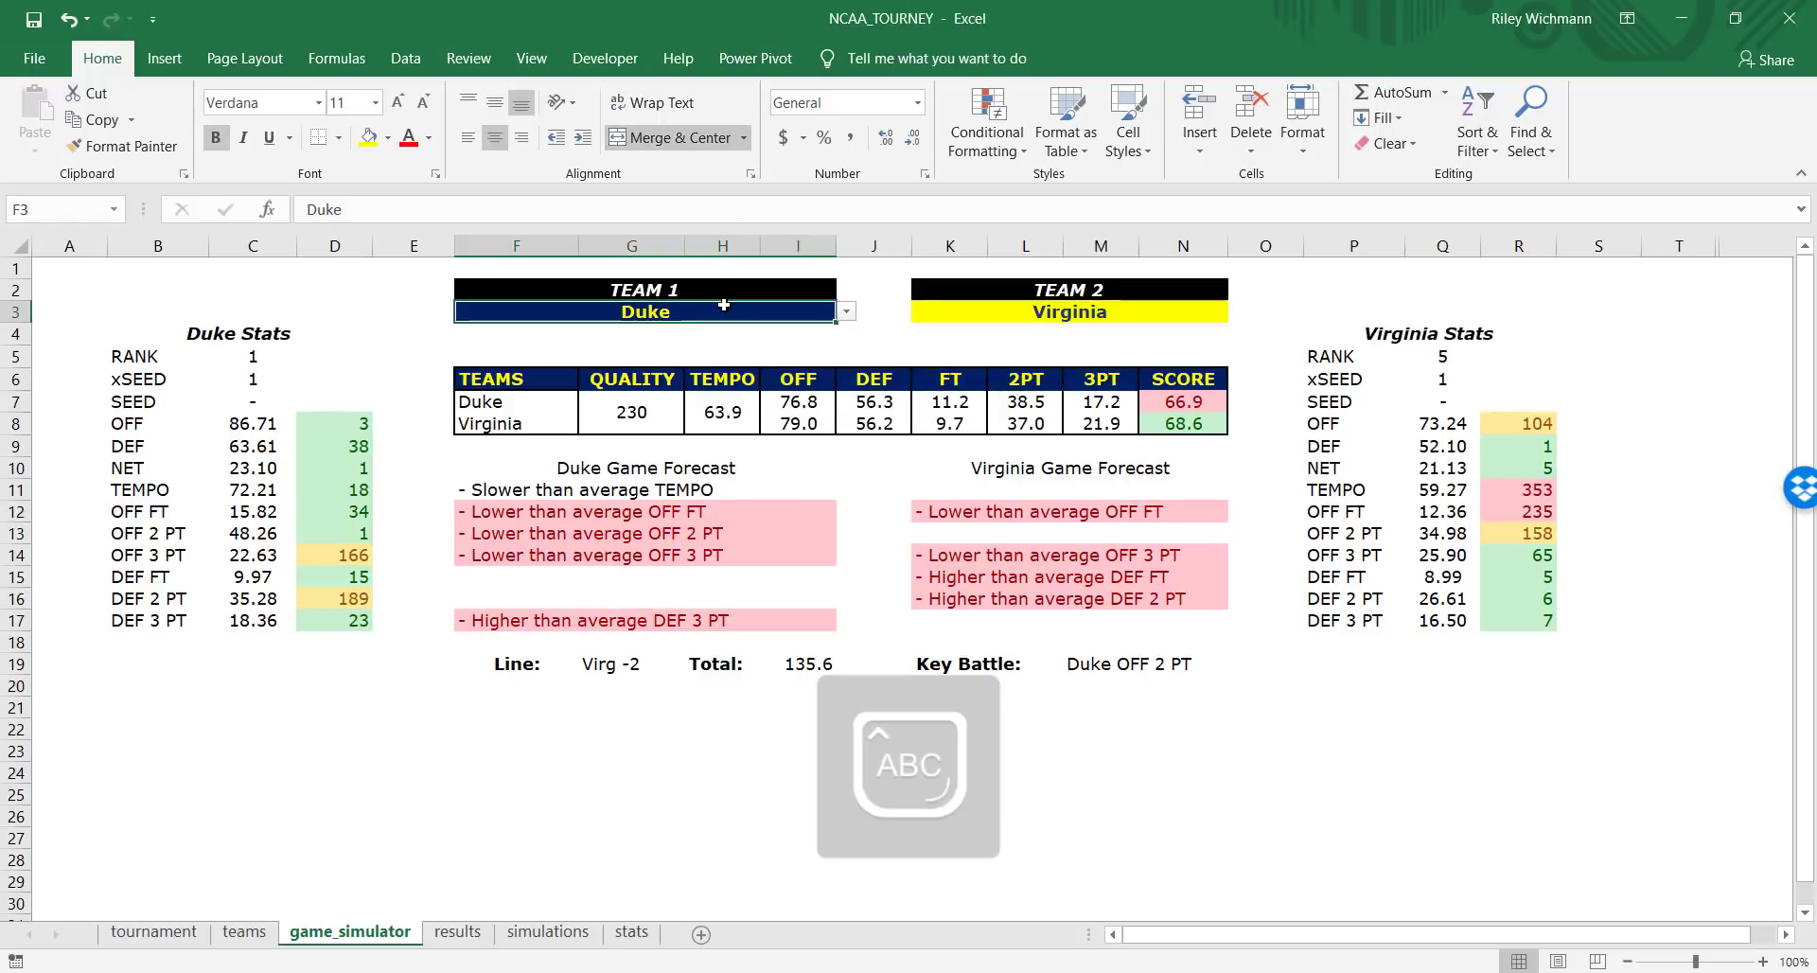
pyautogui.write('nsin')
pyautogui.press('Return')
pyautogui.press('Tab')
pyautogui.press('Tab')
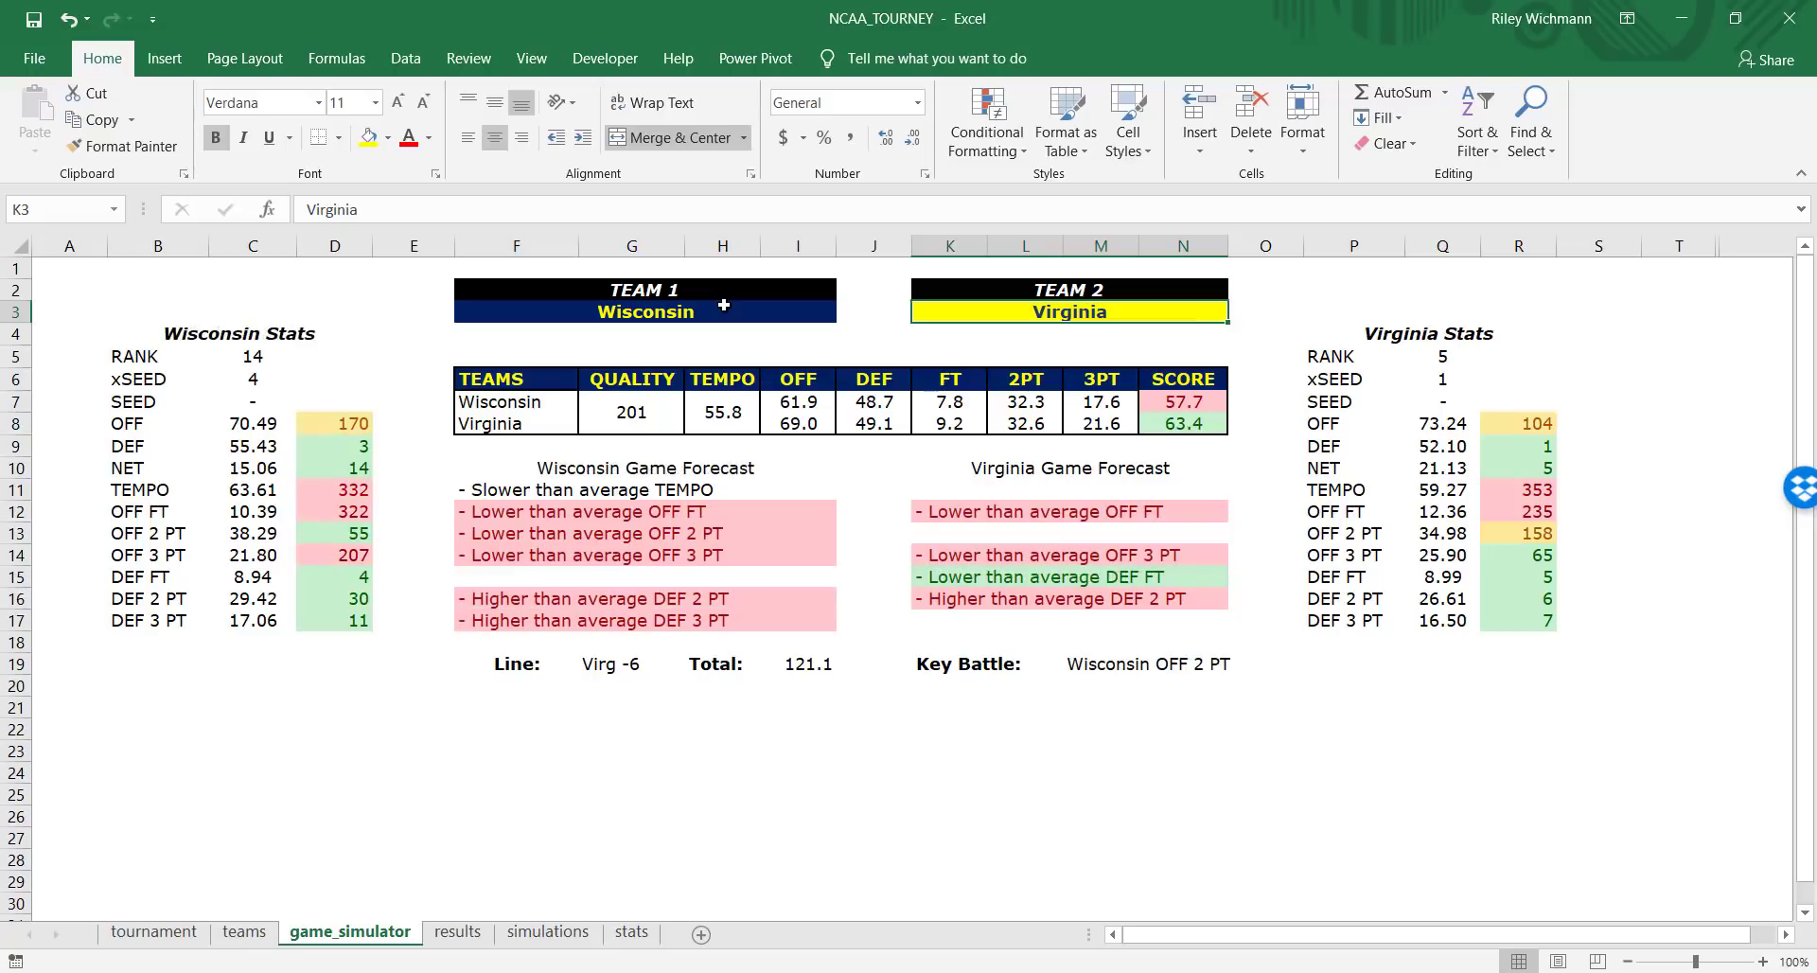
pyautogui.write('Kansas')
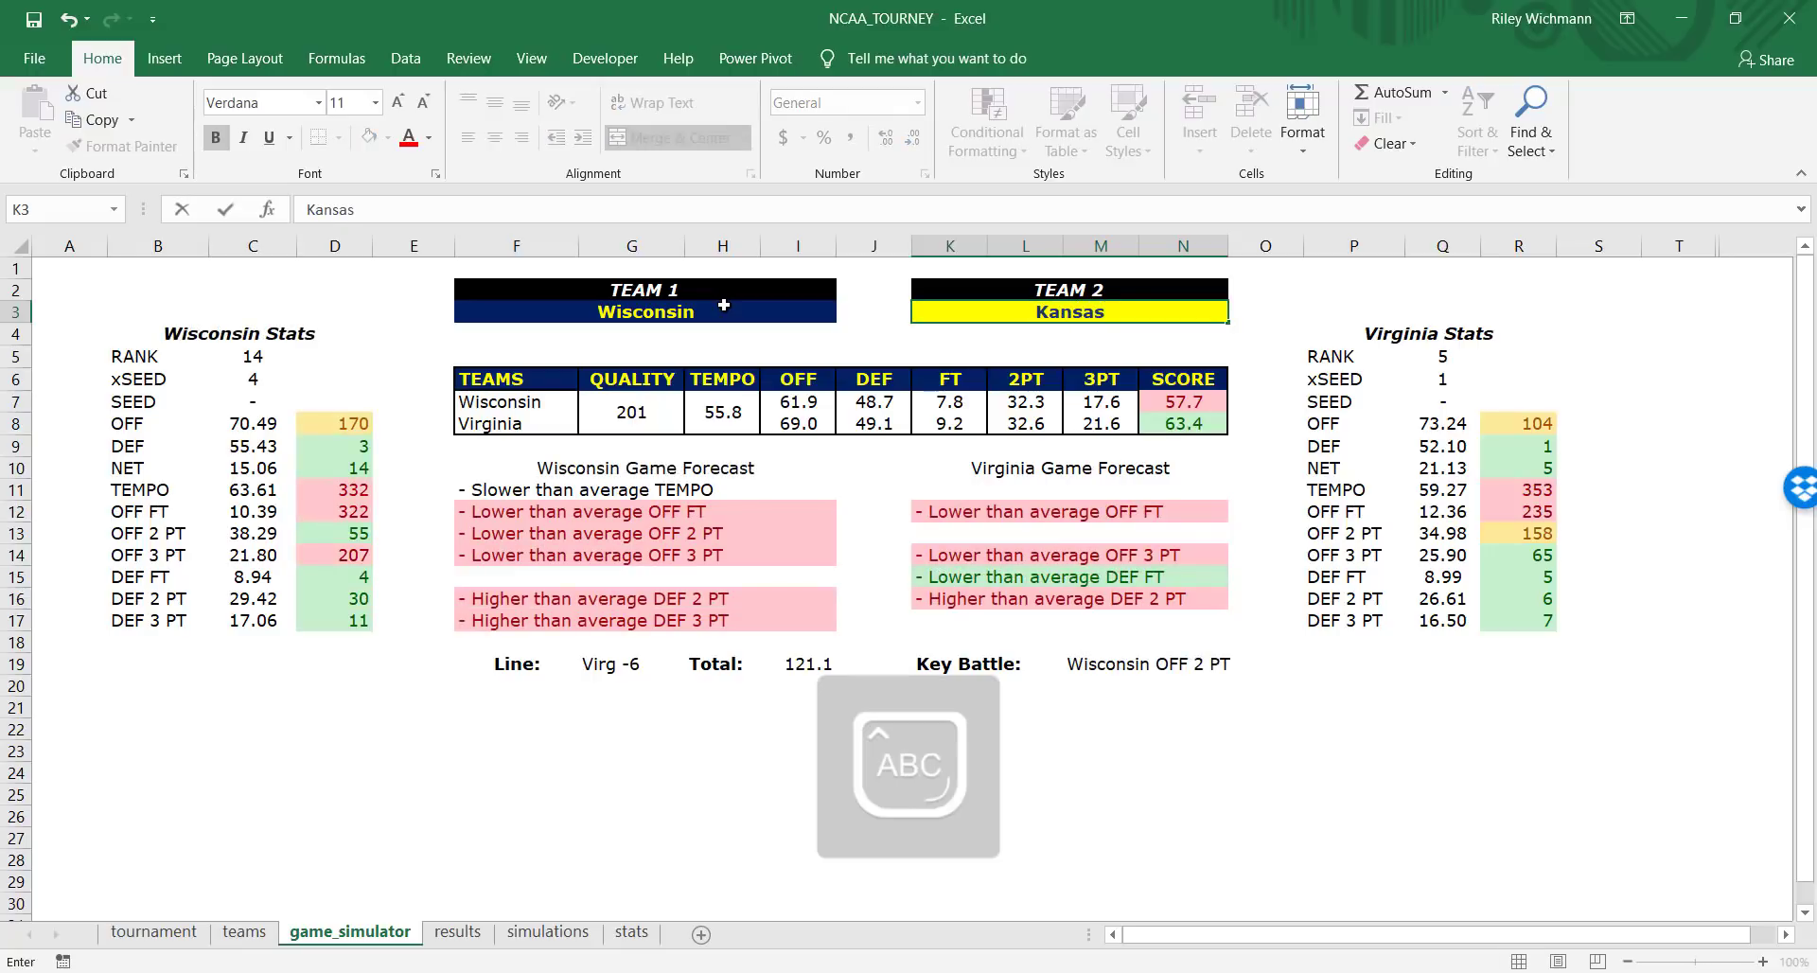
pyautogui.write(' St.')
pyautogui.press('Return')
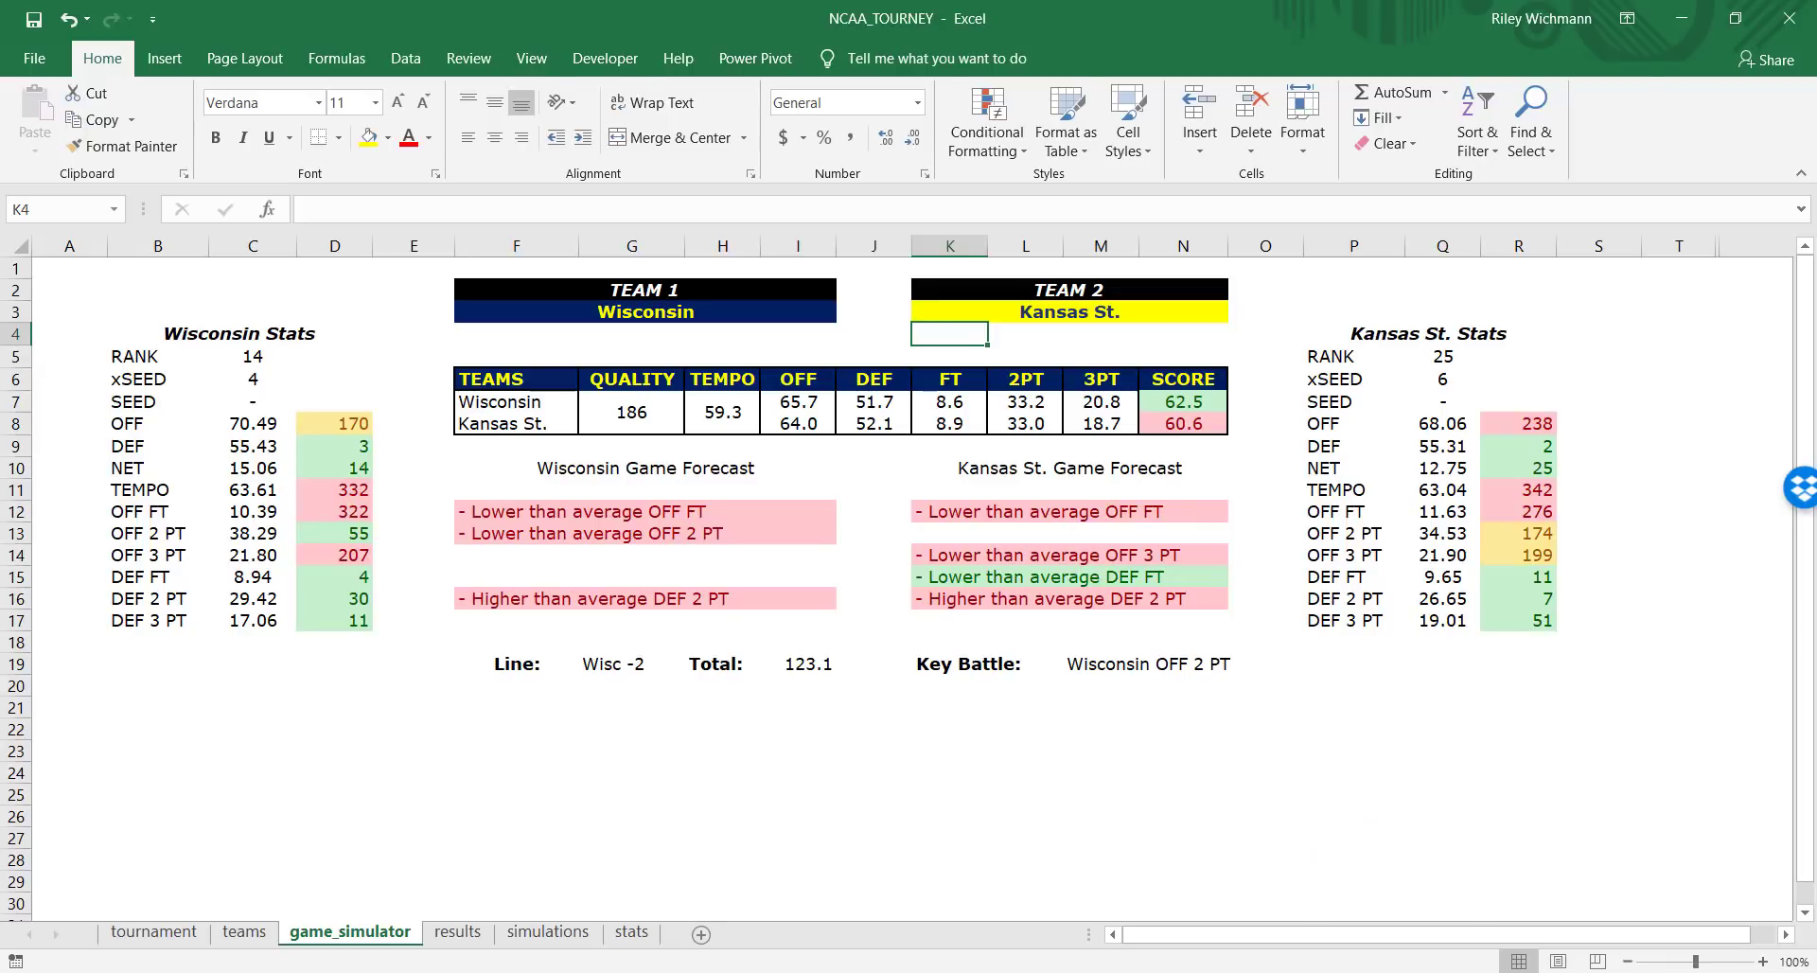
pyautogui.hotkey('alt', 'Tab')
pyautogui.scroll(-1, 1173, 439)
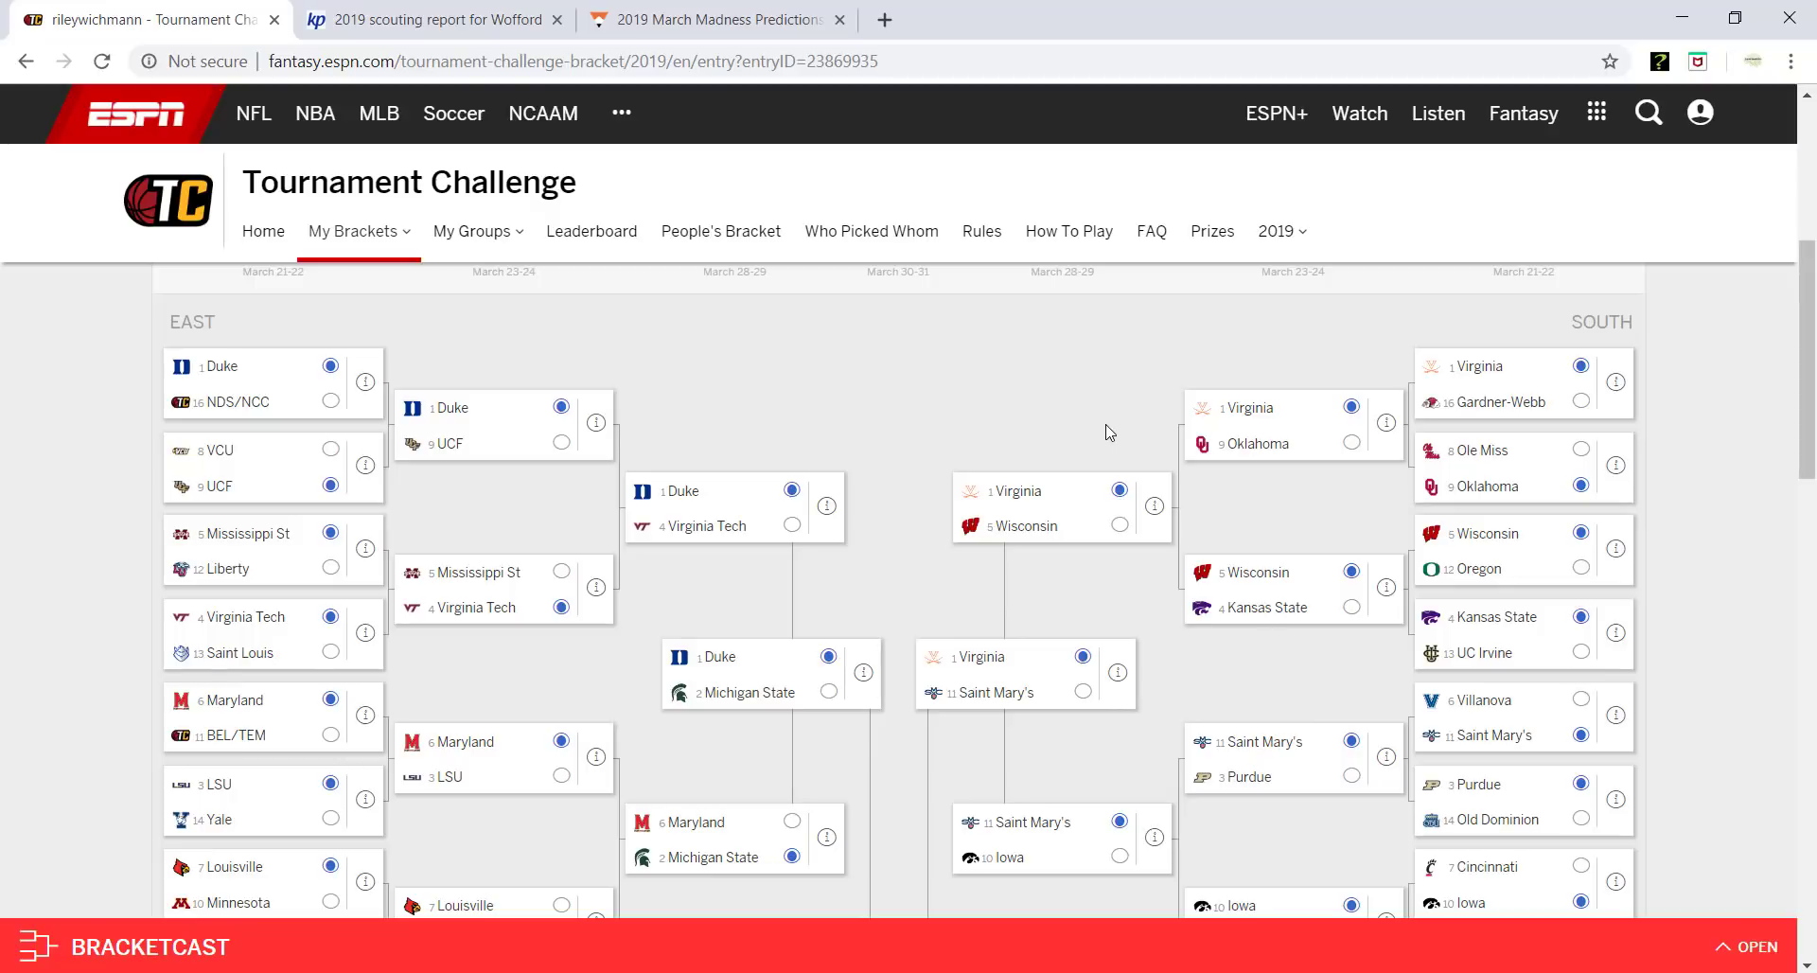
# Scroll the ESPN bracket picks through the Duke-vs-Virginia final, then return to the Wisconsin vs Kansas St. simulator.
pyautogui.scroll(-2, 1148, 454)
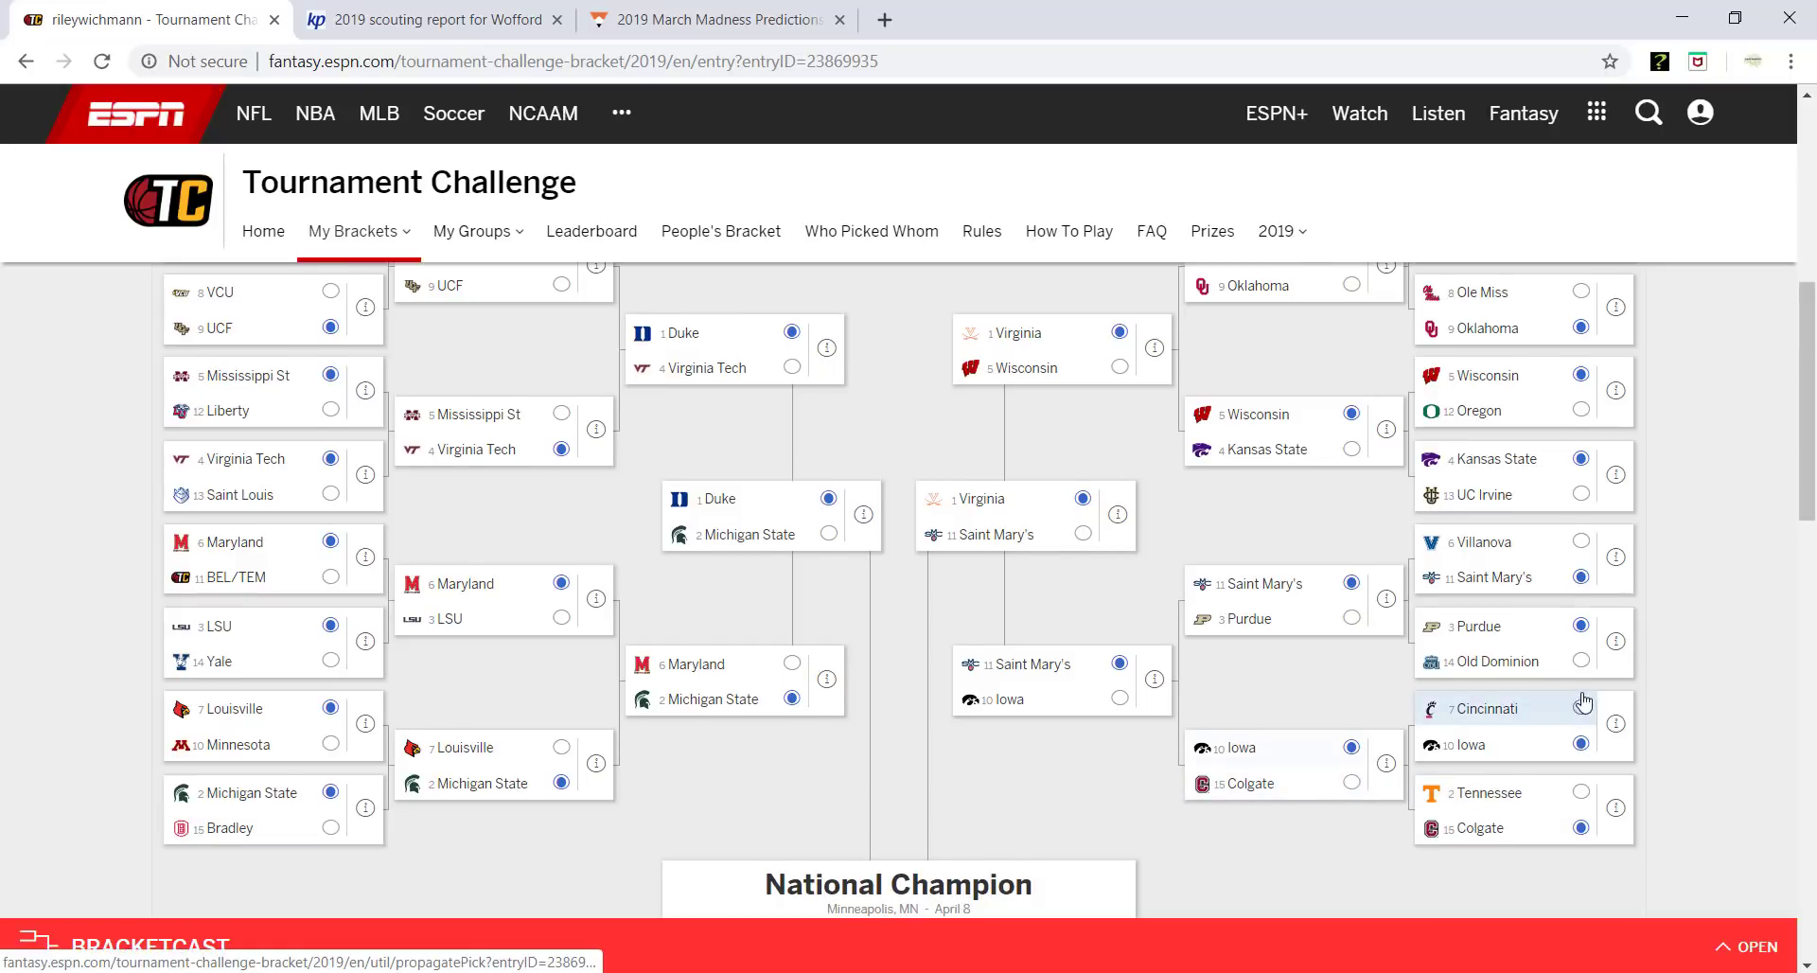
pyautogui.scroll(2, 1583, 700)
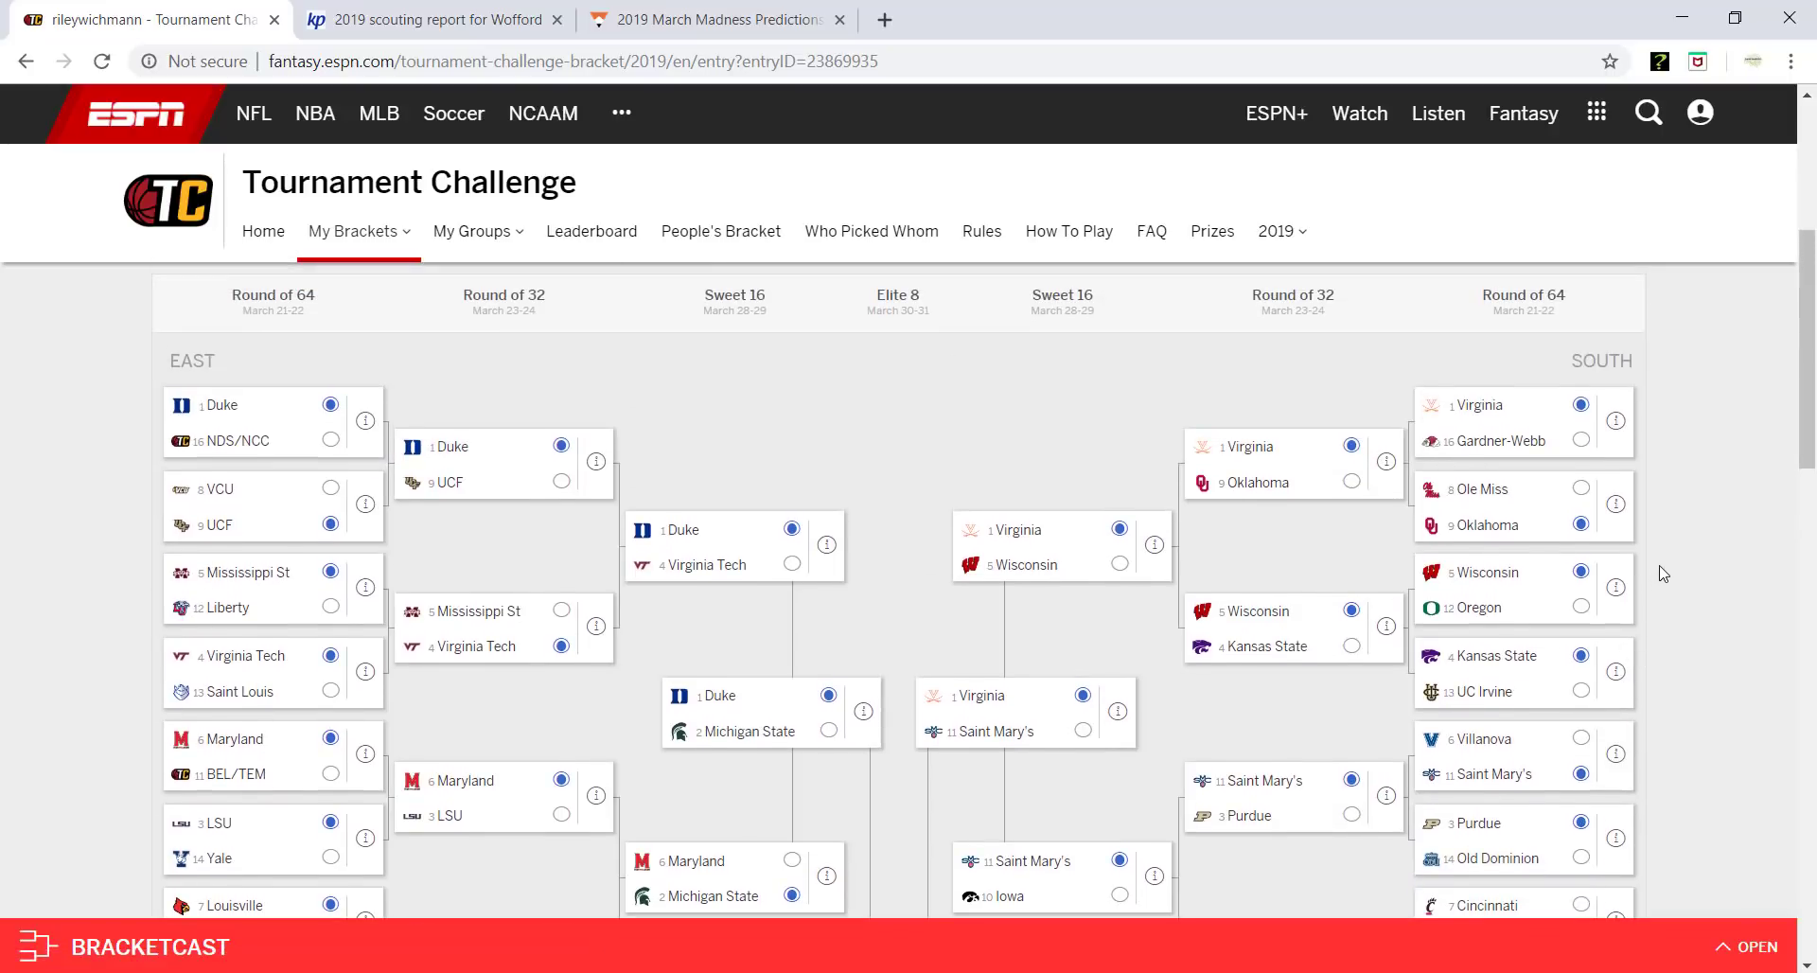
pyautogui.scroll(-3, 1663, 573)
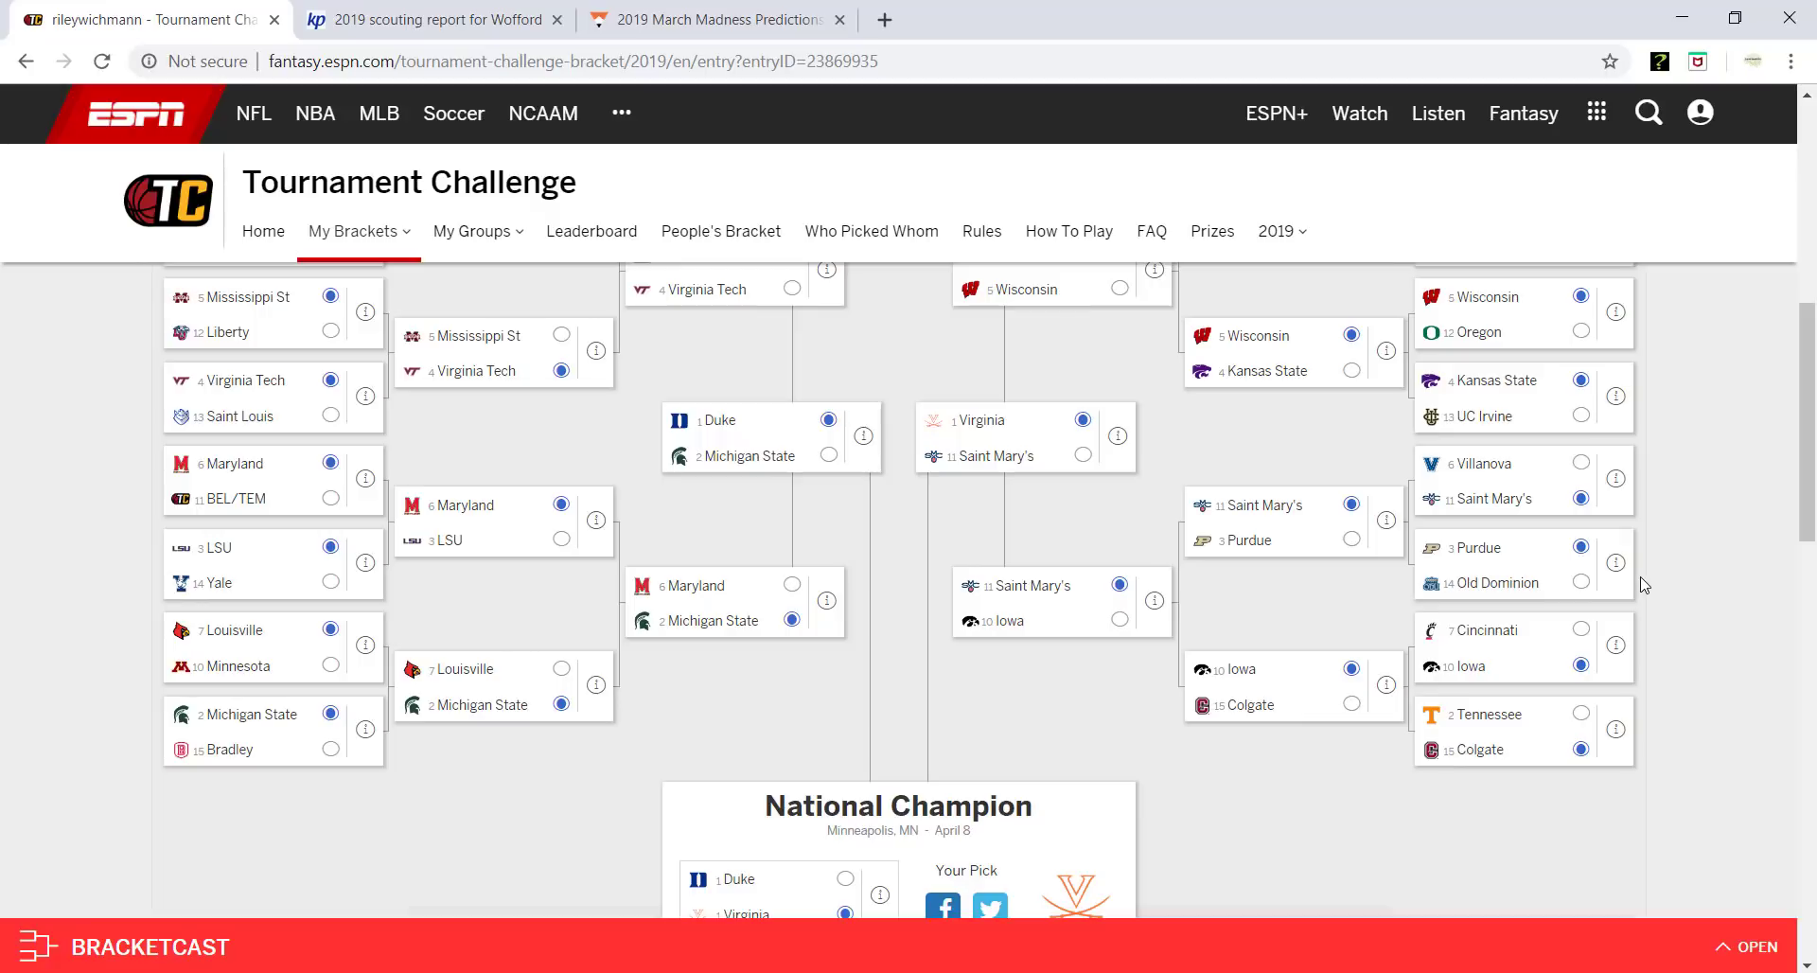
pyautogui.scroll(-1, 1644, 585)
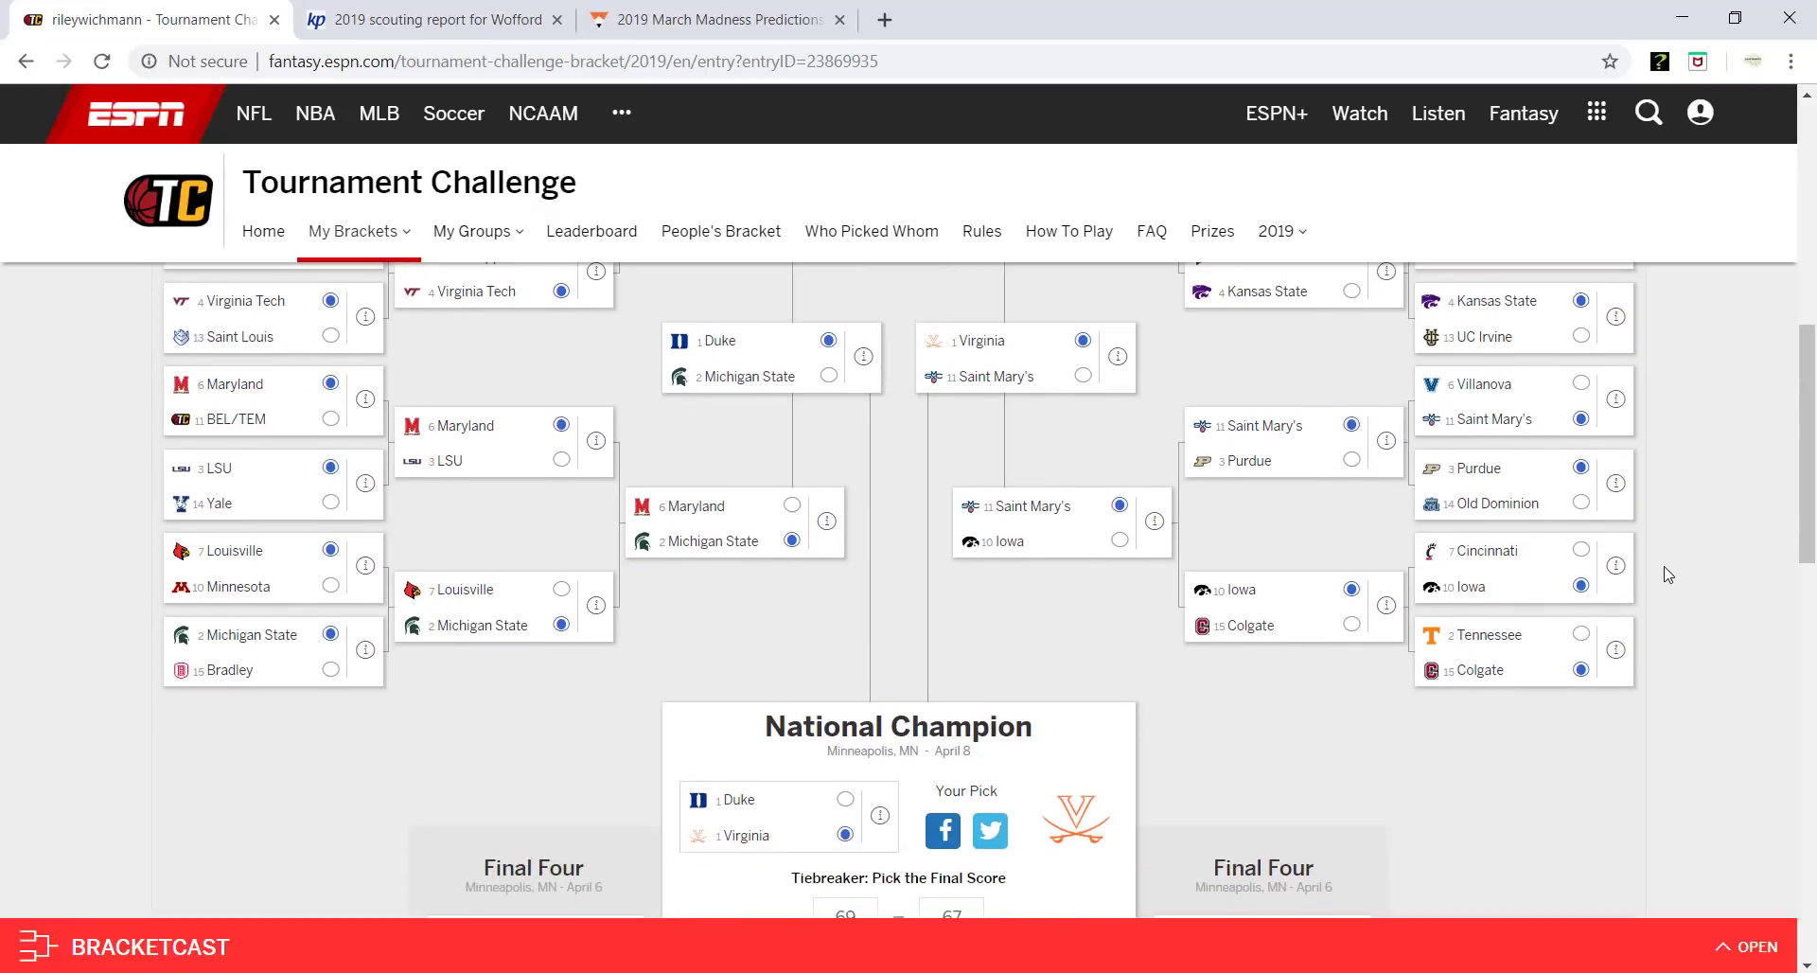
pyautogui.scroll(1, 1611, 613)
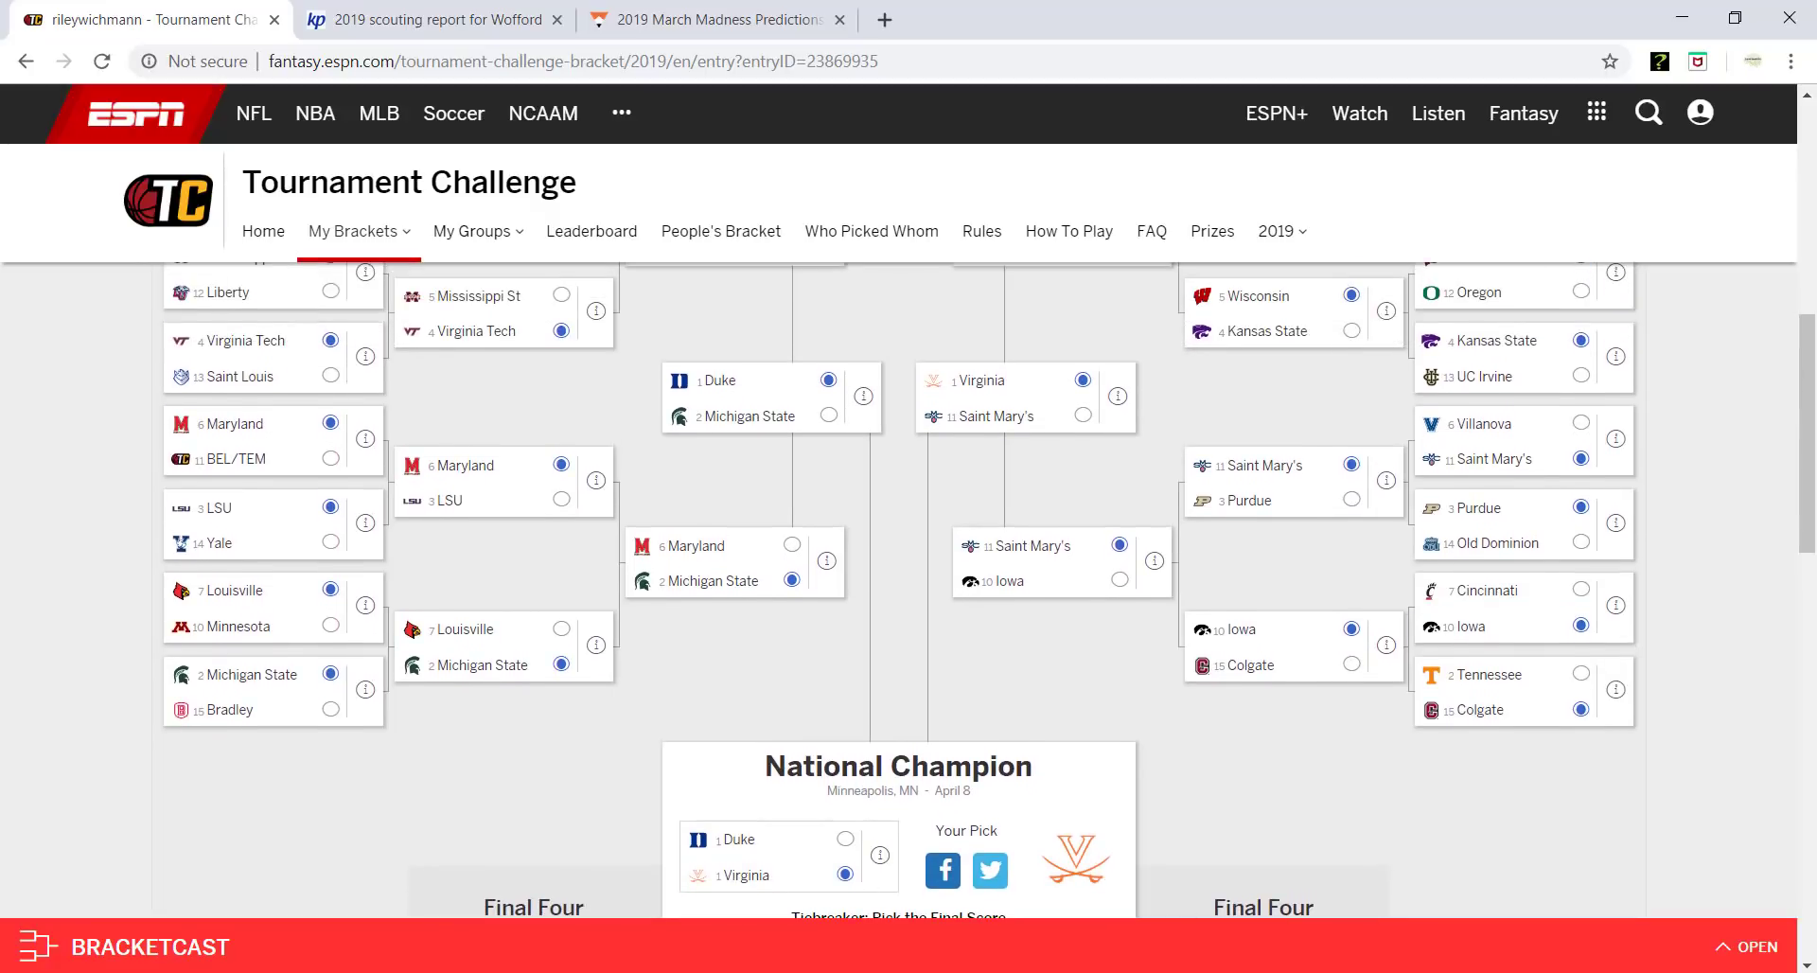
pyautogui.click(594, 957)
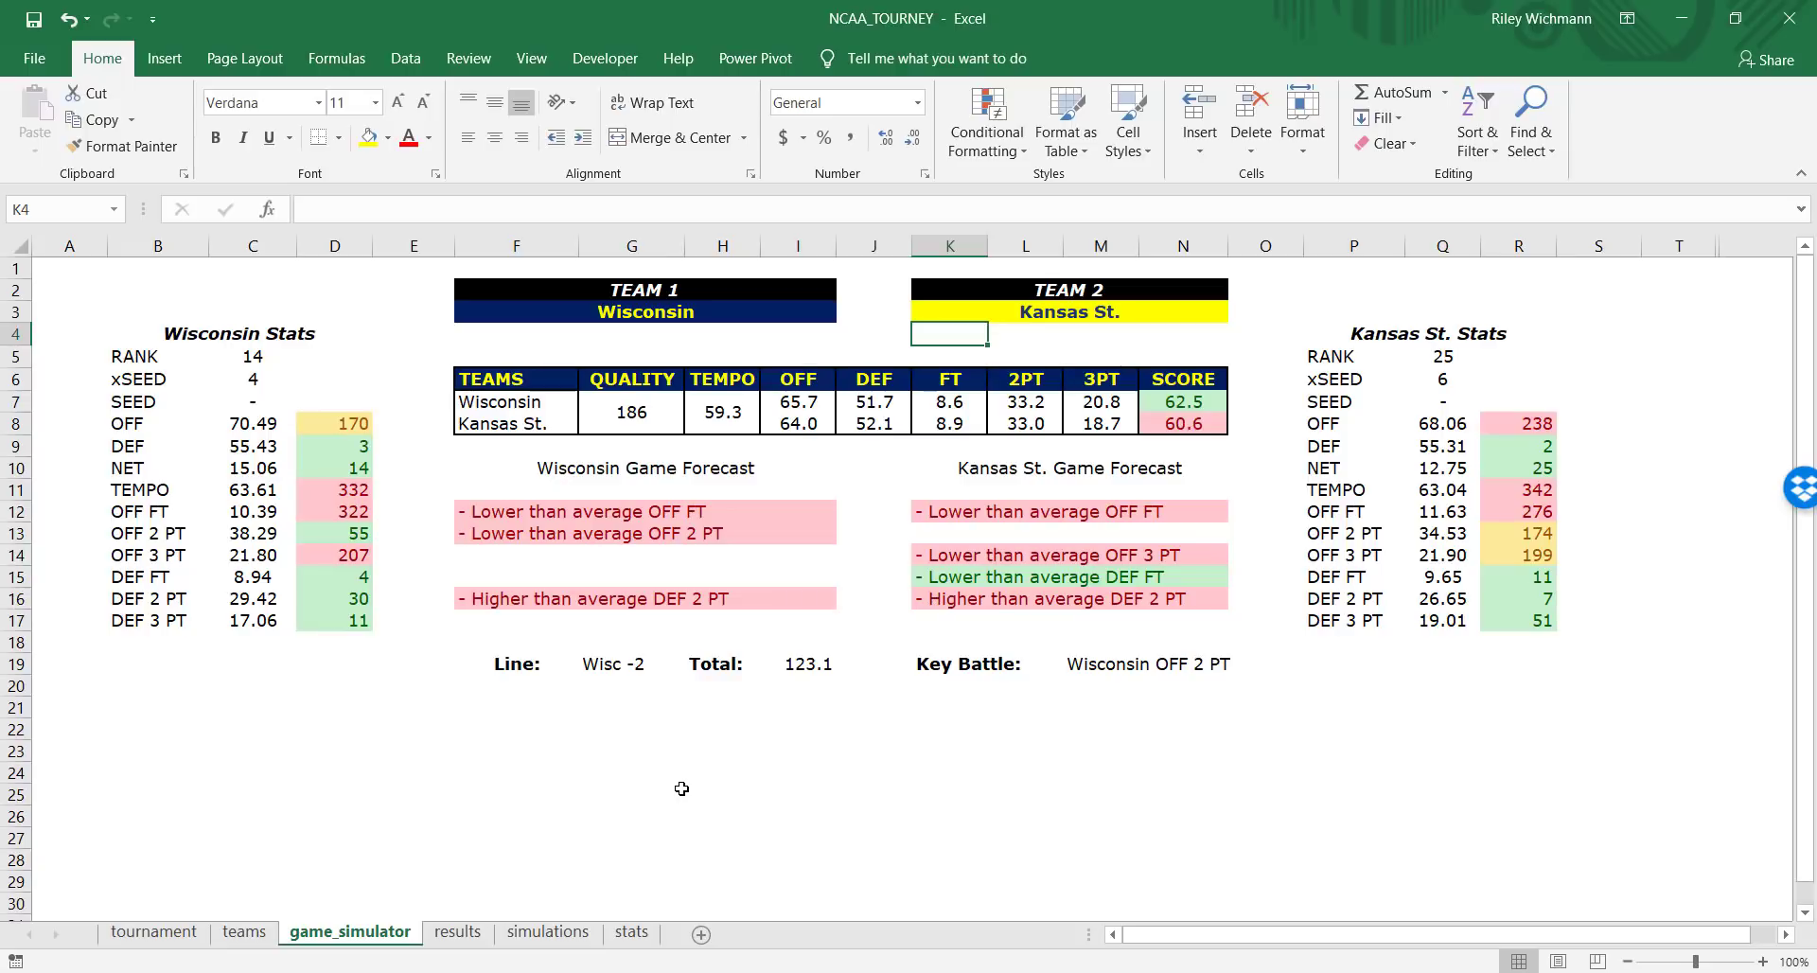
pyautogui.click(862, 966)
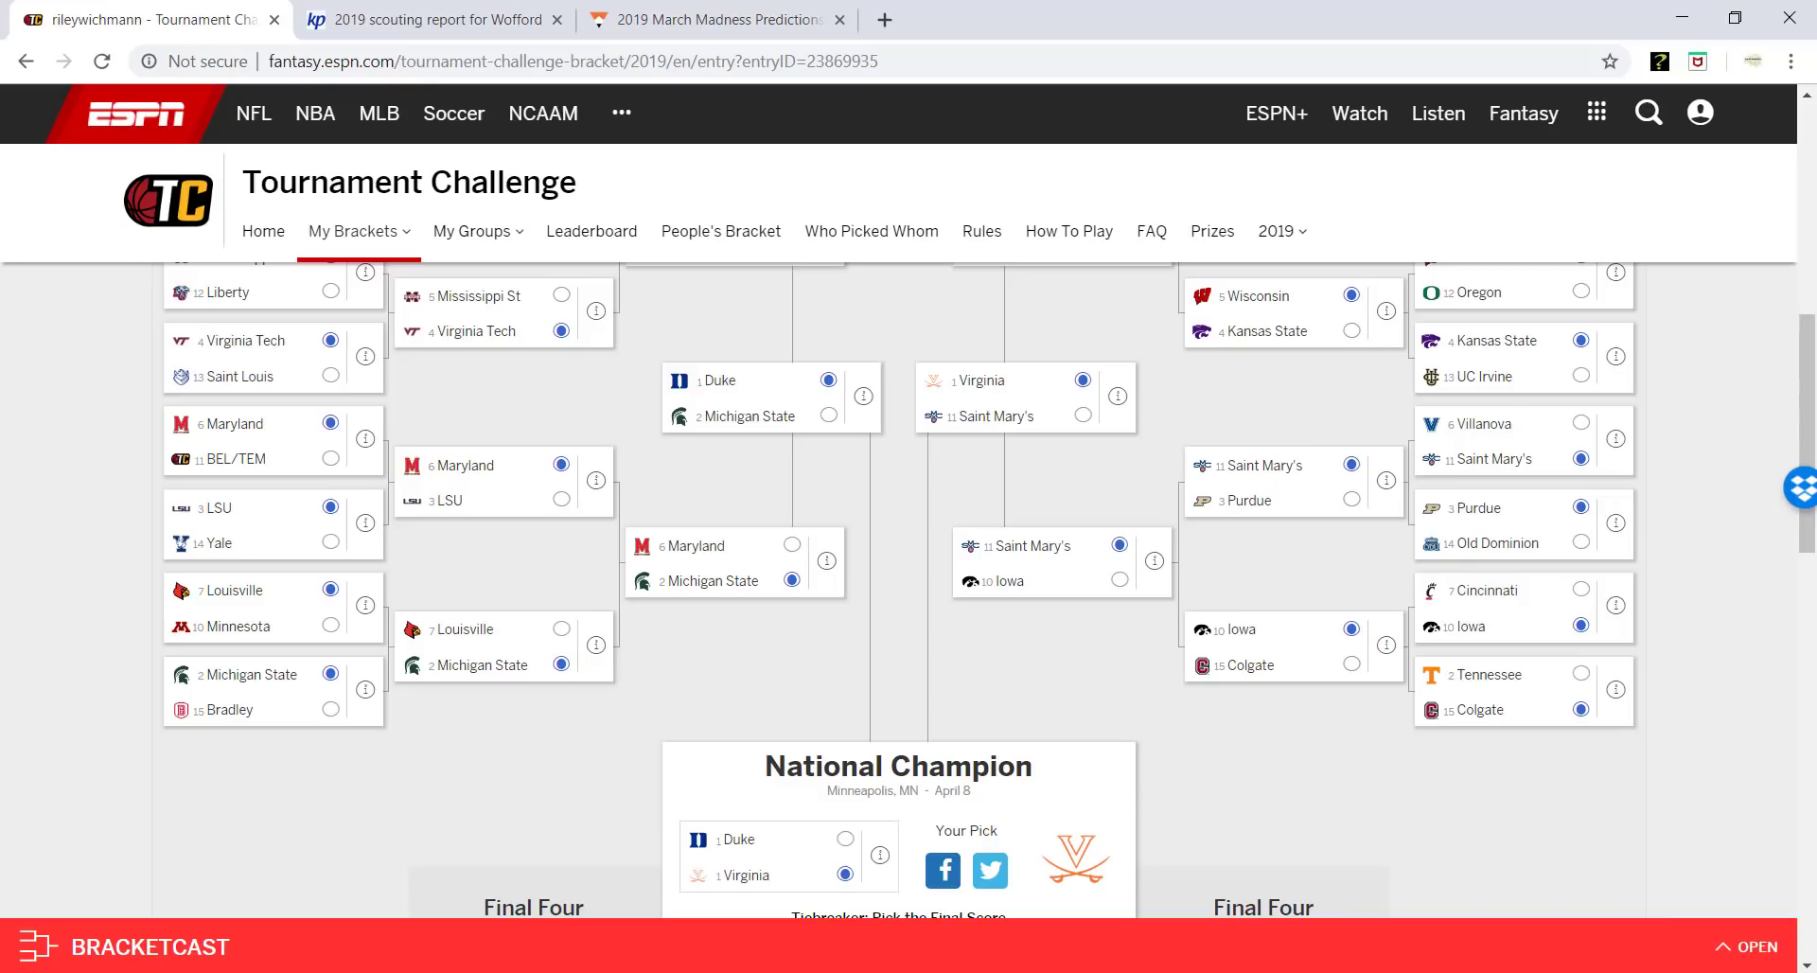
pyautogui.scroll(3, 863, 965)
pyautogui.scroll(-3, 863, 965)
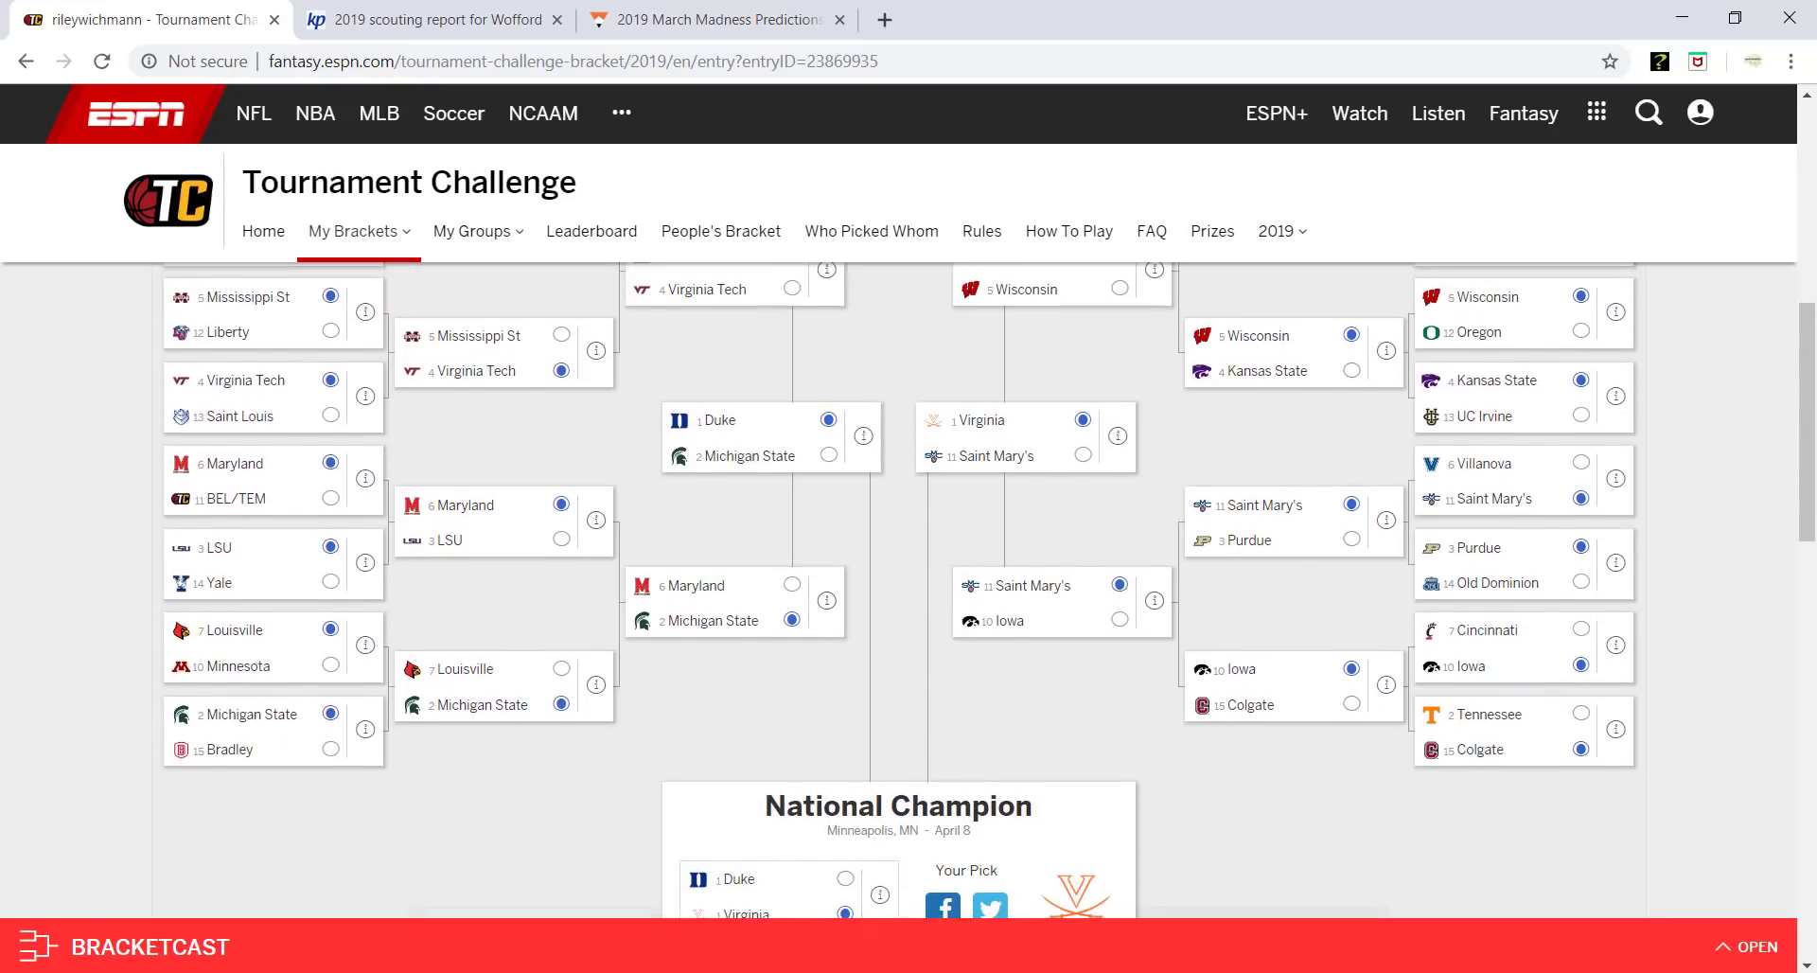
pyautogui.hotkey('alt', 'Tab')
# Enter Wofford as Team 1 and Kentucky as Team 2 in the simulator.
pyautogui.click(679, 307)
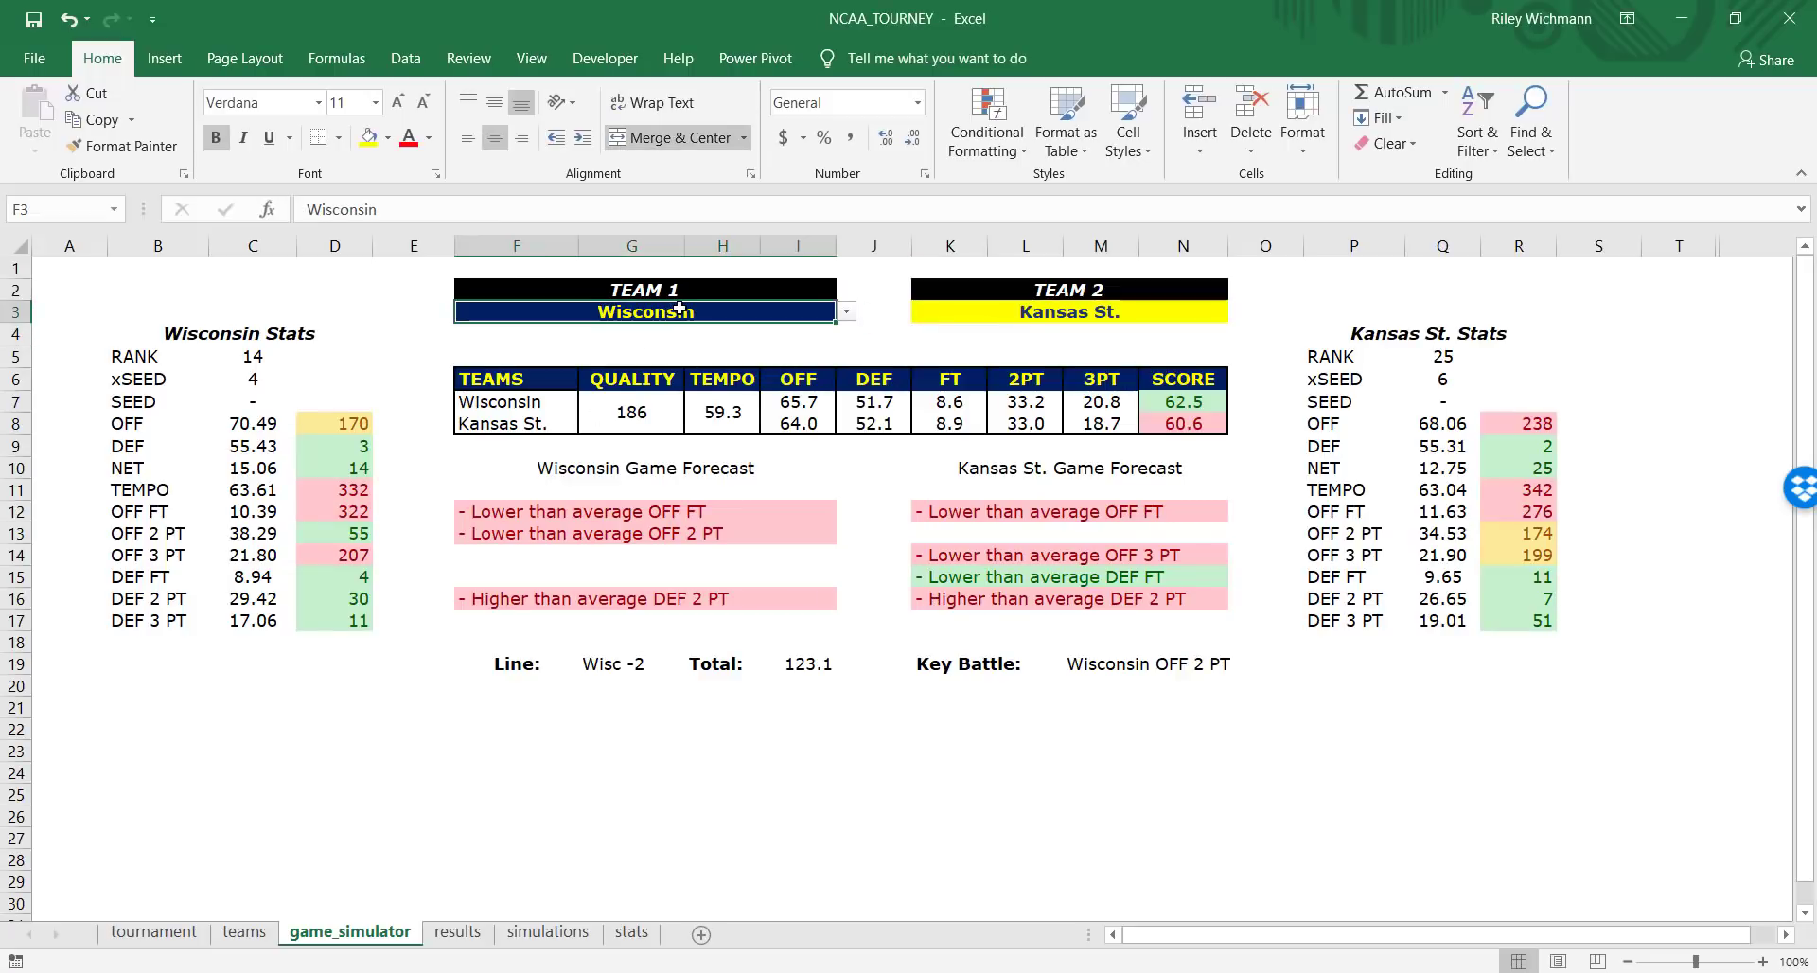
pyautogui.write('Wofford')
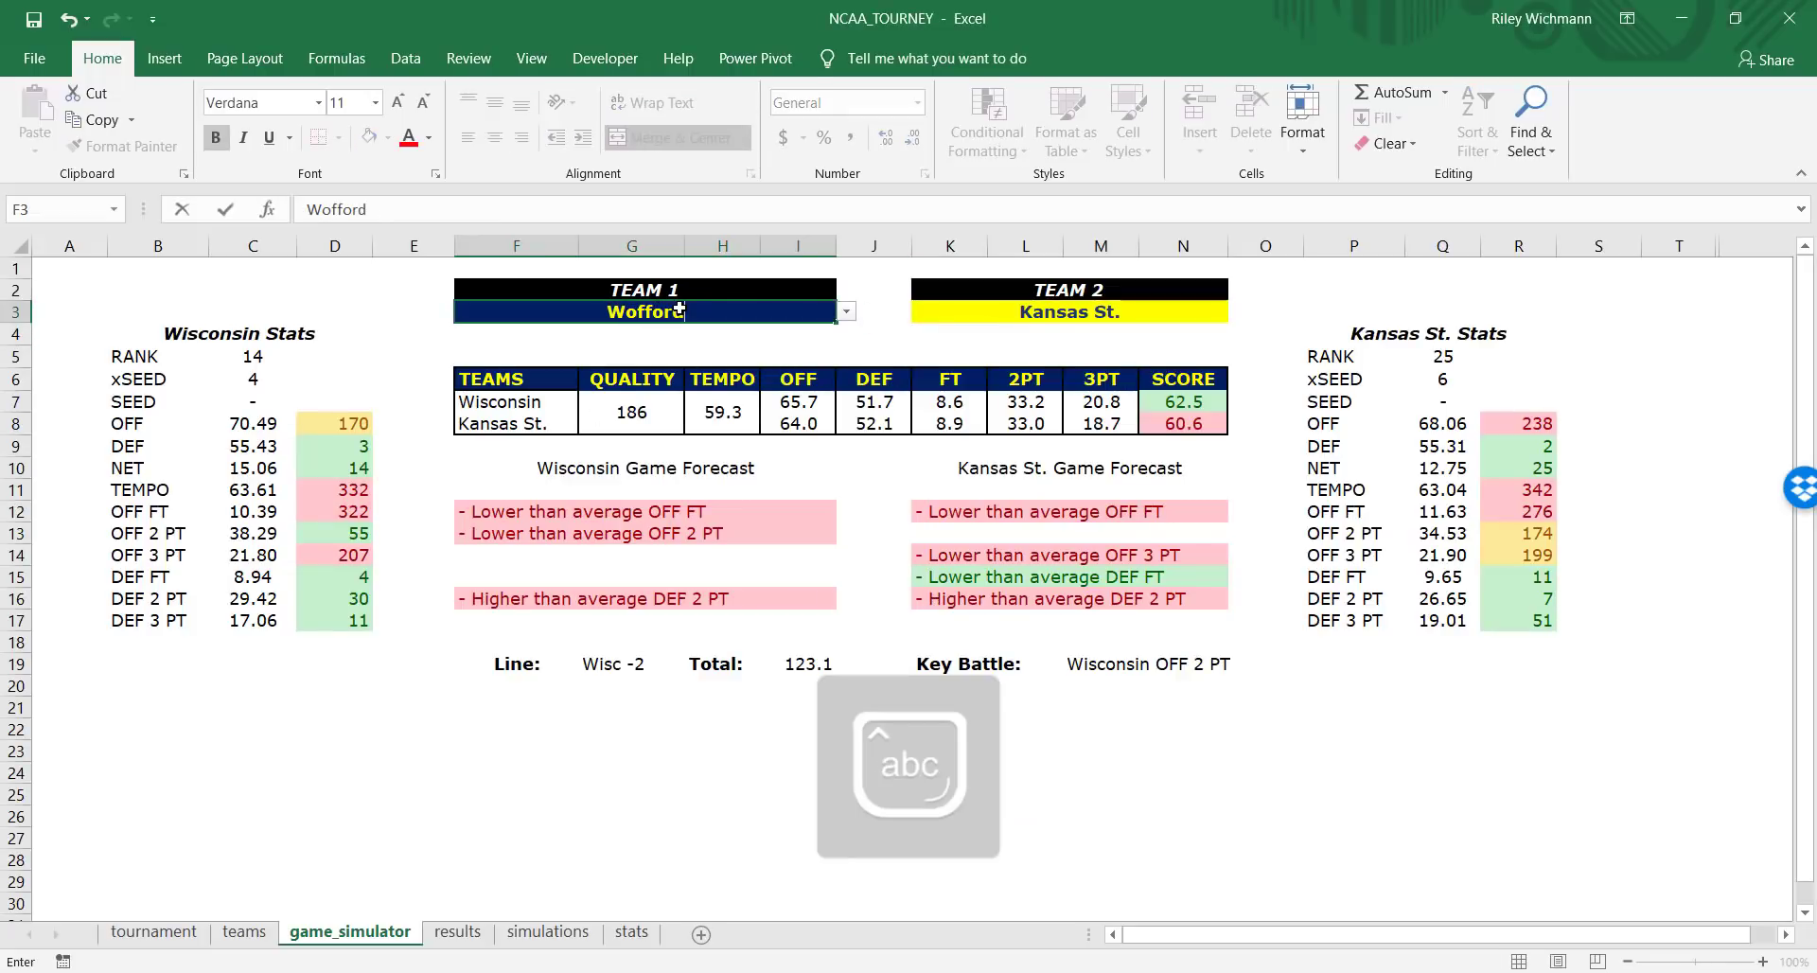
pyautogui.press('Tab')
pyautogui.press('Tab')
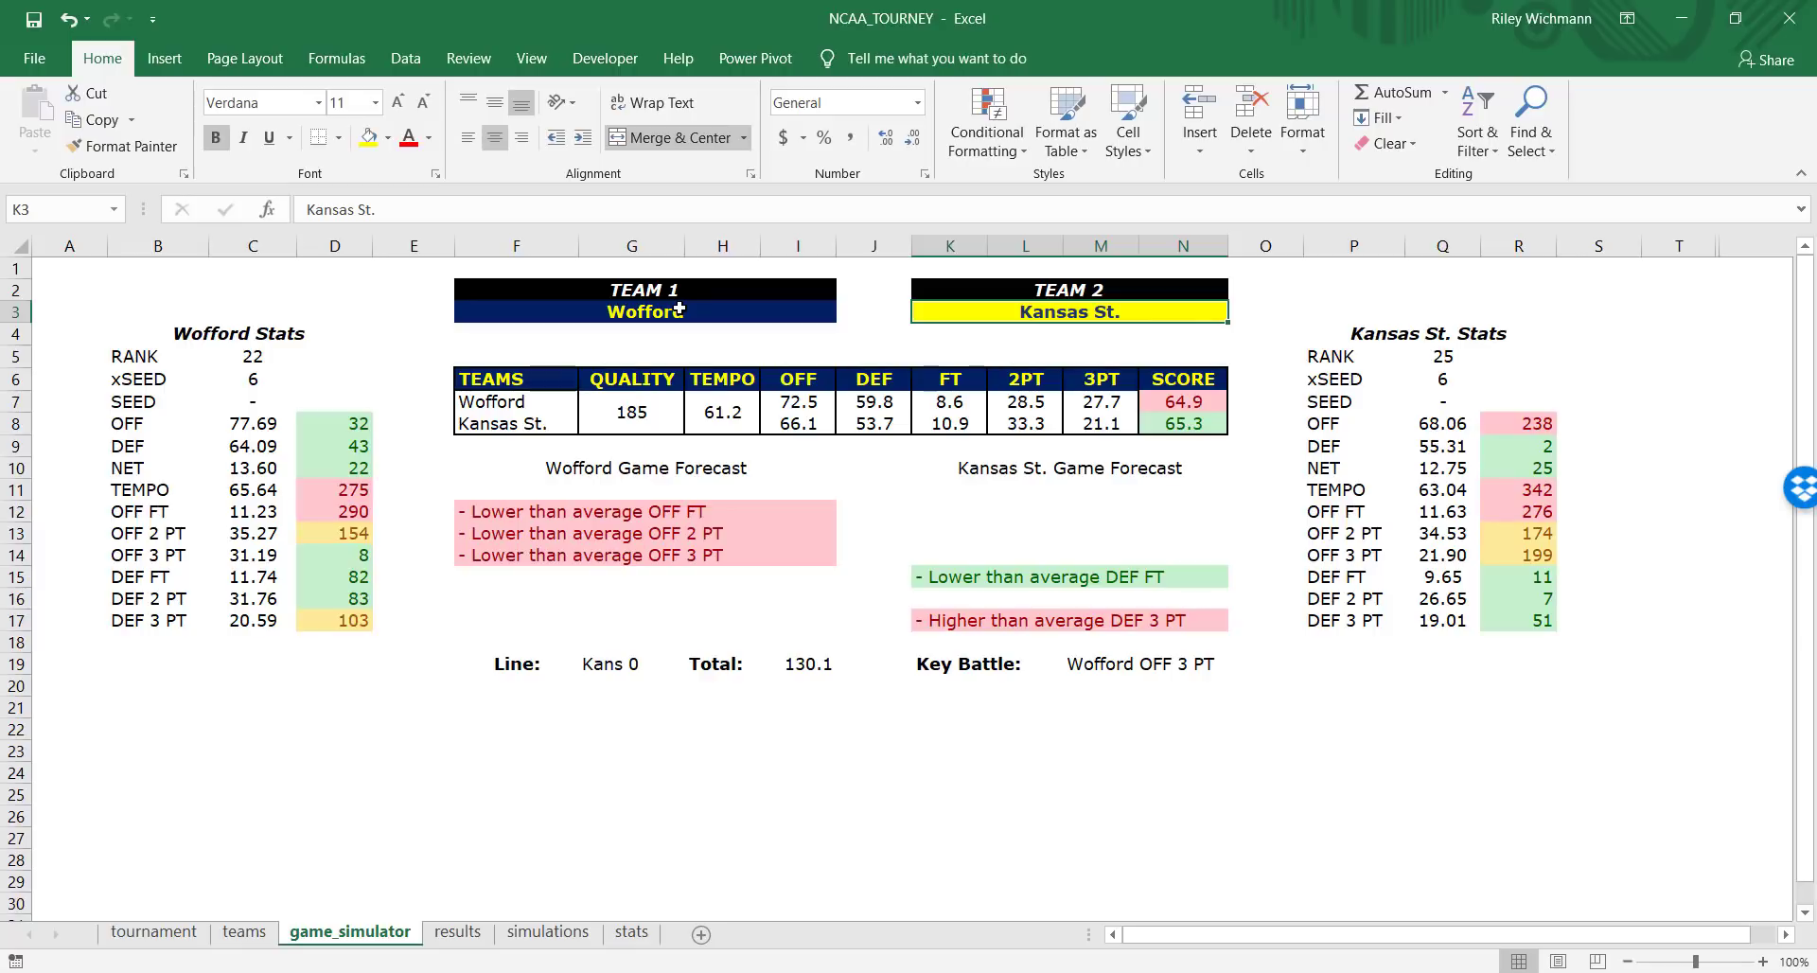
pyautogui.write('ken')
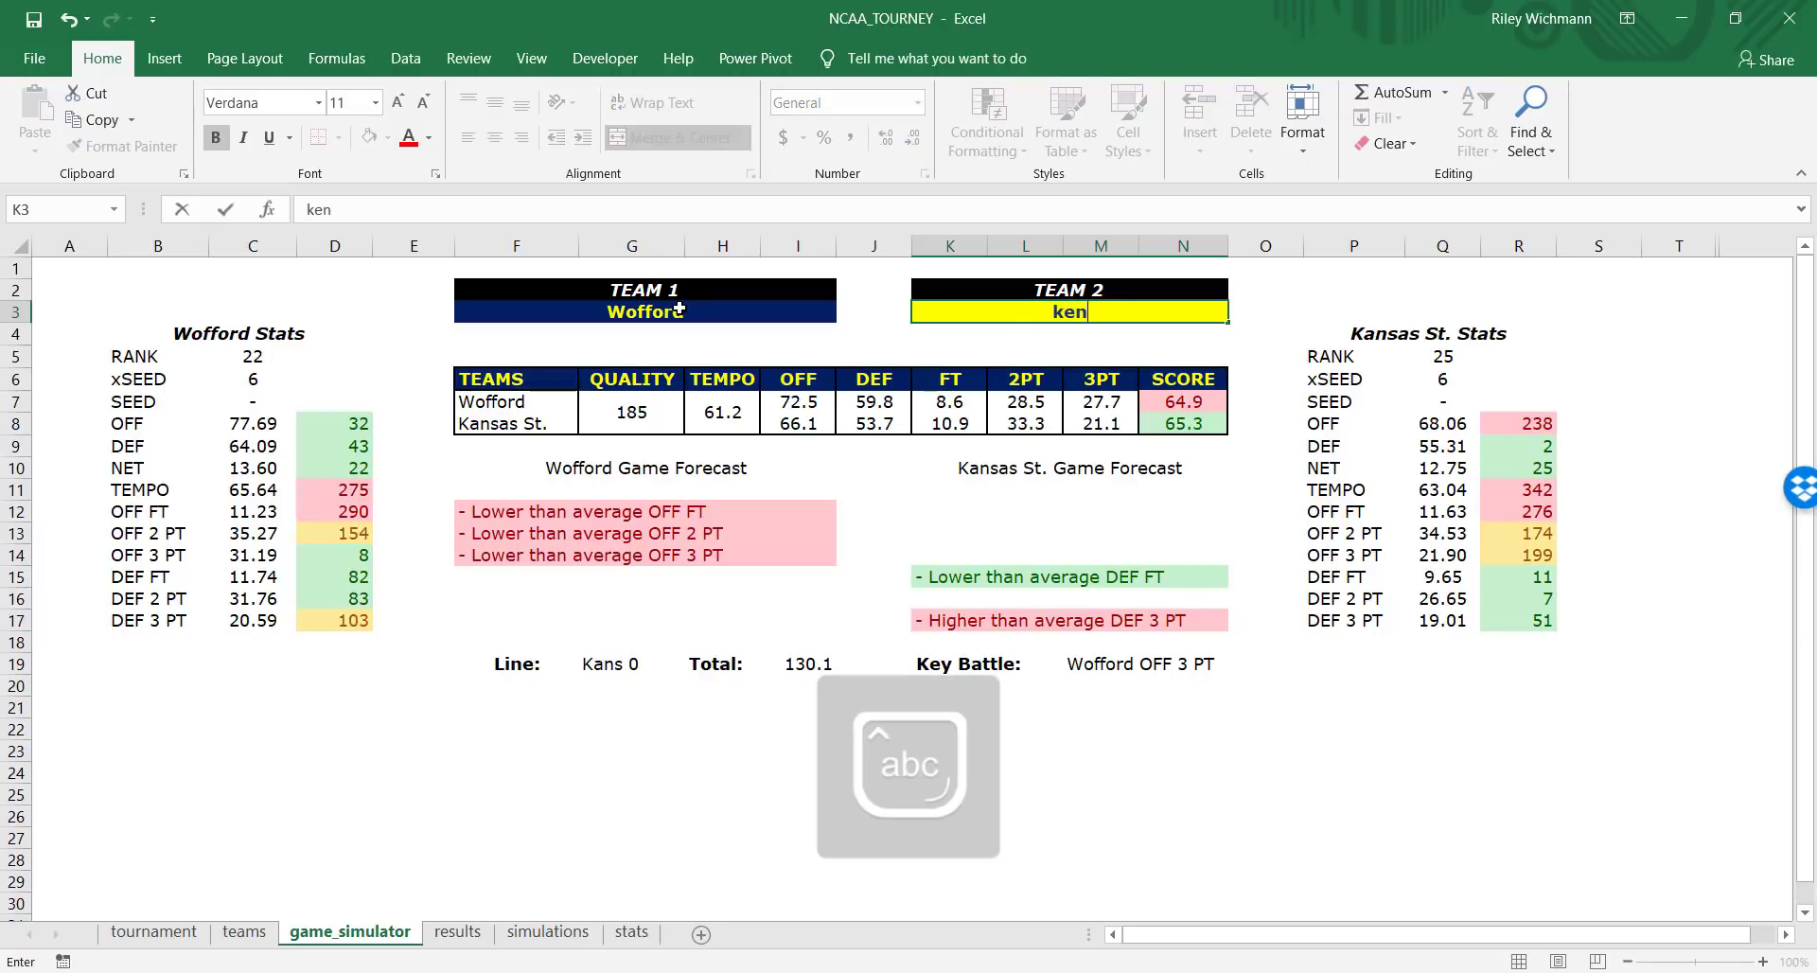
pyautogui.press('BackSpace')
pyautogui.press('BackSpace')
pyautogui.press('BackSpace')
pyautogui.write('Kentucky')
pyautogui.press('Return')
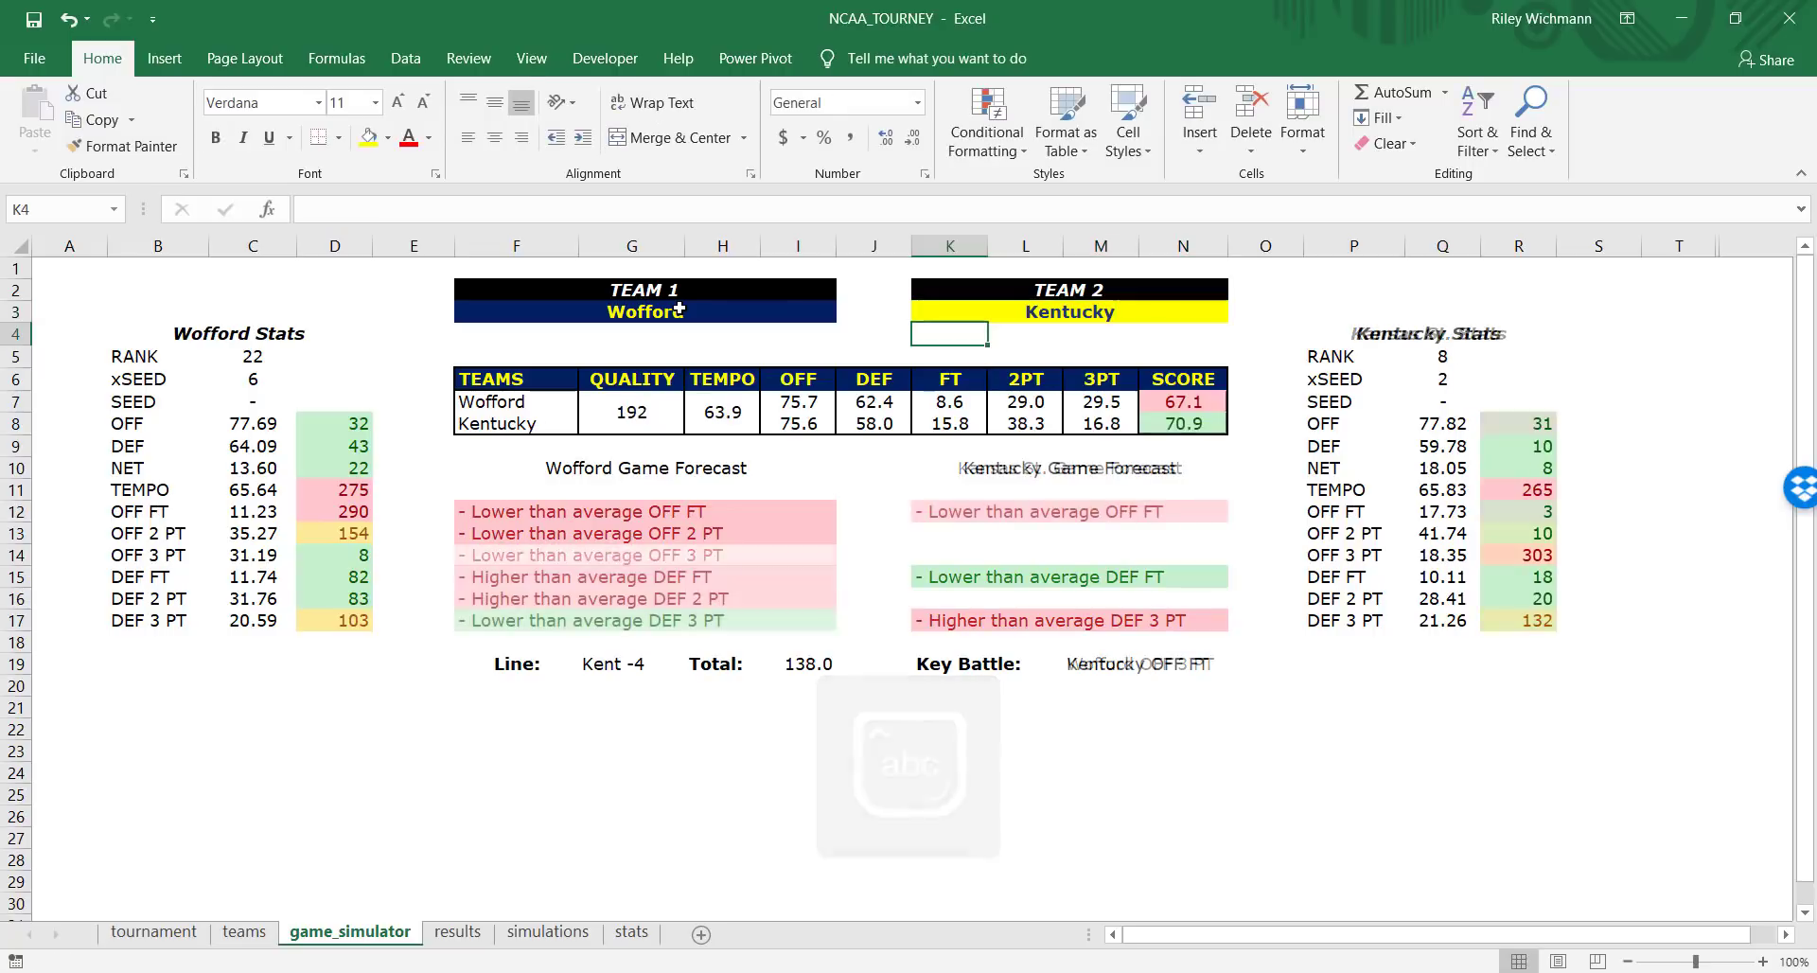
# Check Kentucky's DEF value in J8, then select the Team 2 cell.
pyautogui.press('Down')
pyautogui.press('Down')
pyautogui.press('Down')
pyautogui.press('Down')
pyautogui.press('Left')
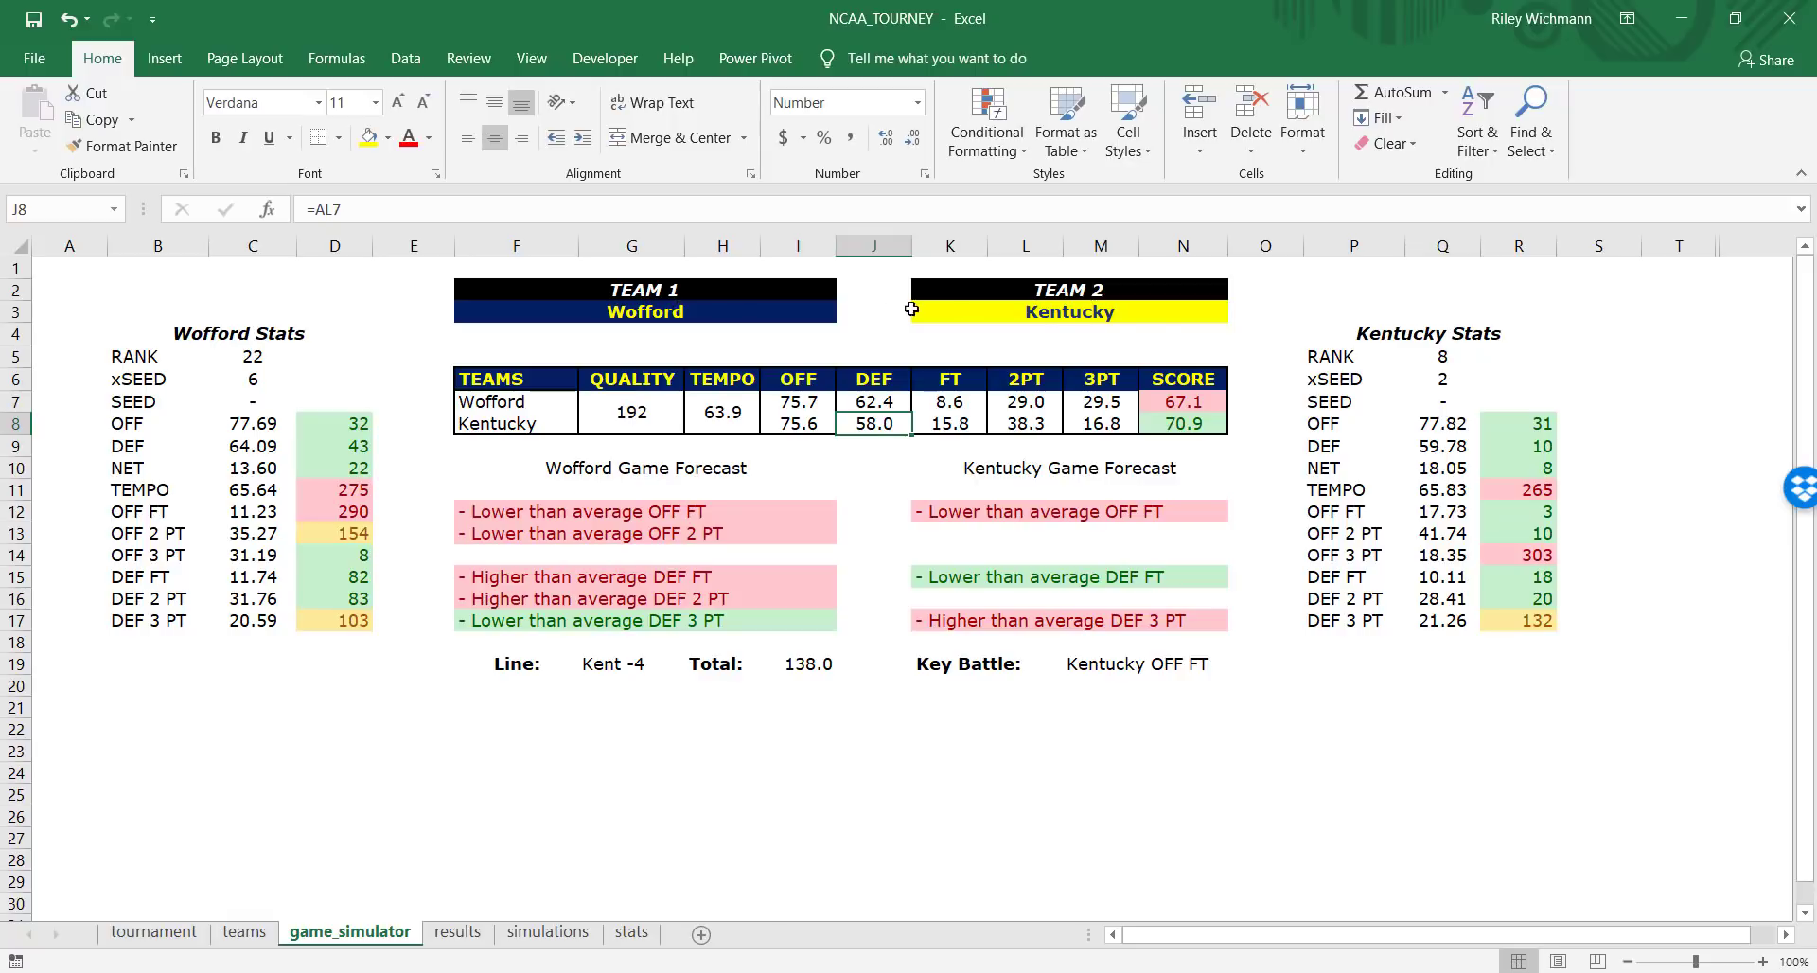
pyautogui.click(1063, 307)
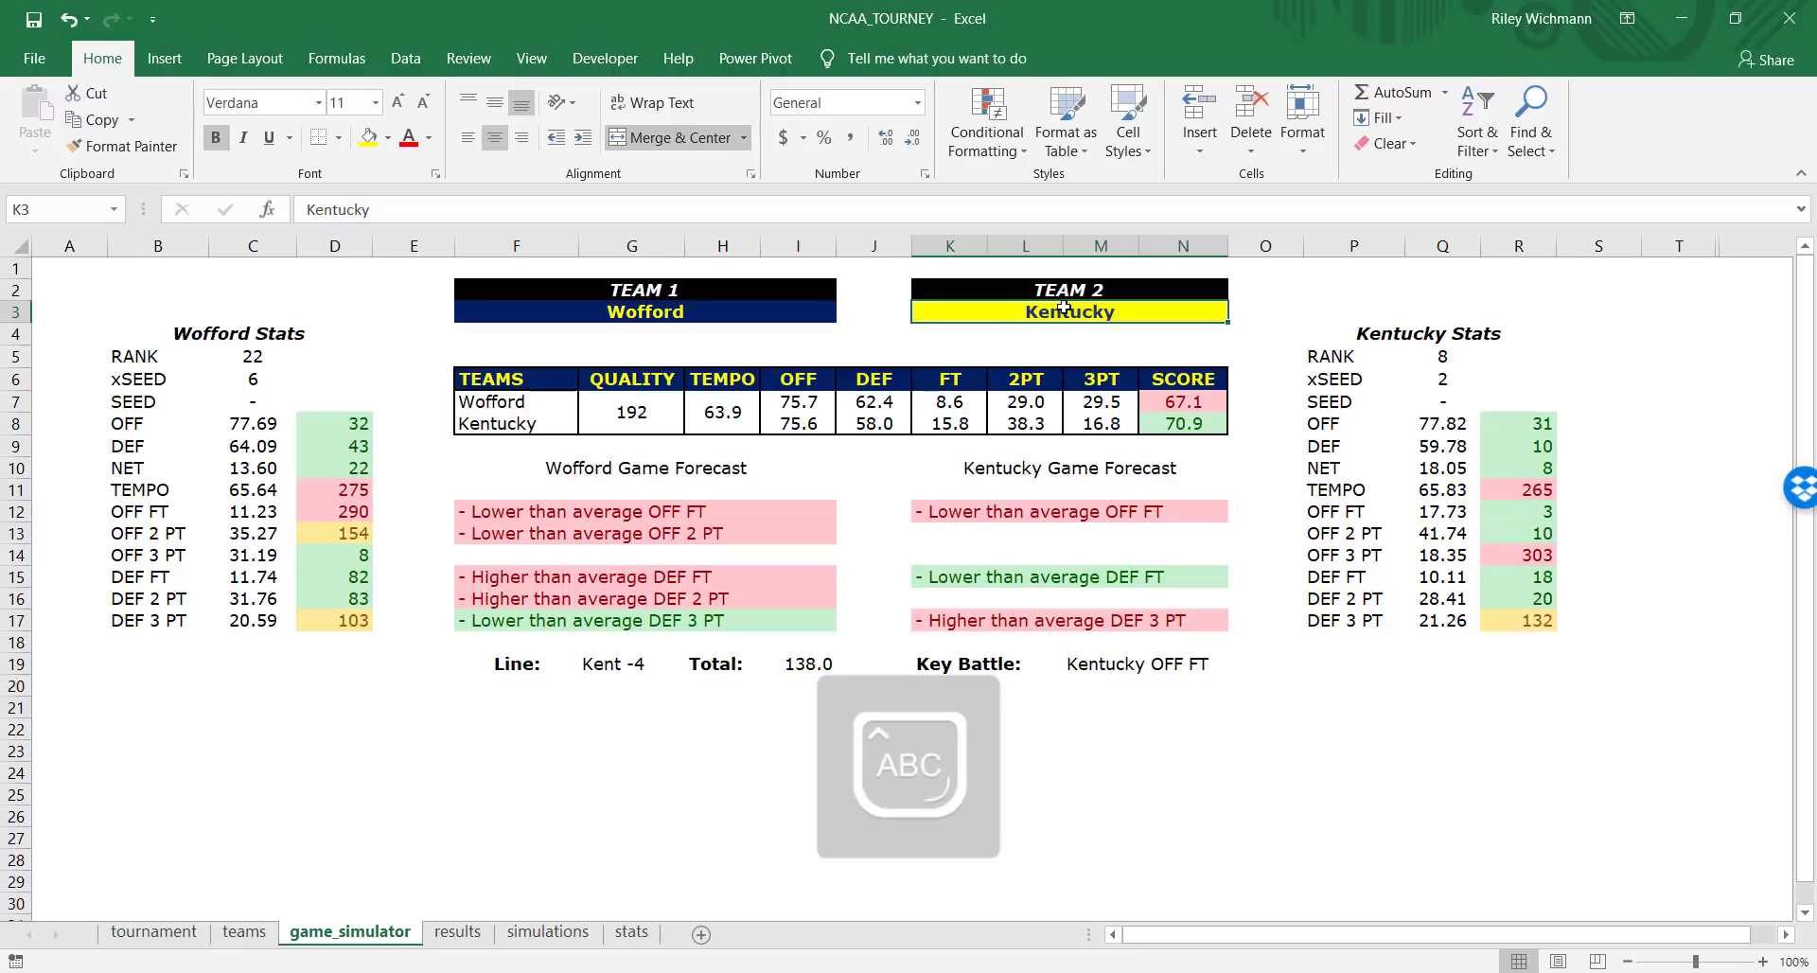
# Change Team 2 to North Carolina and inspect the TEMPO forecast formula in F11.
pyautogui.write('North Carolina')
pyautogui.press('Return')
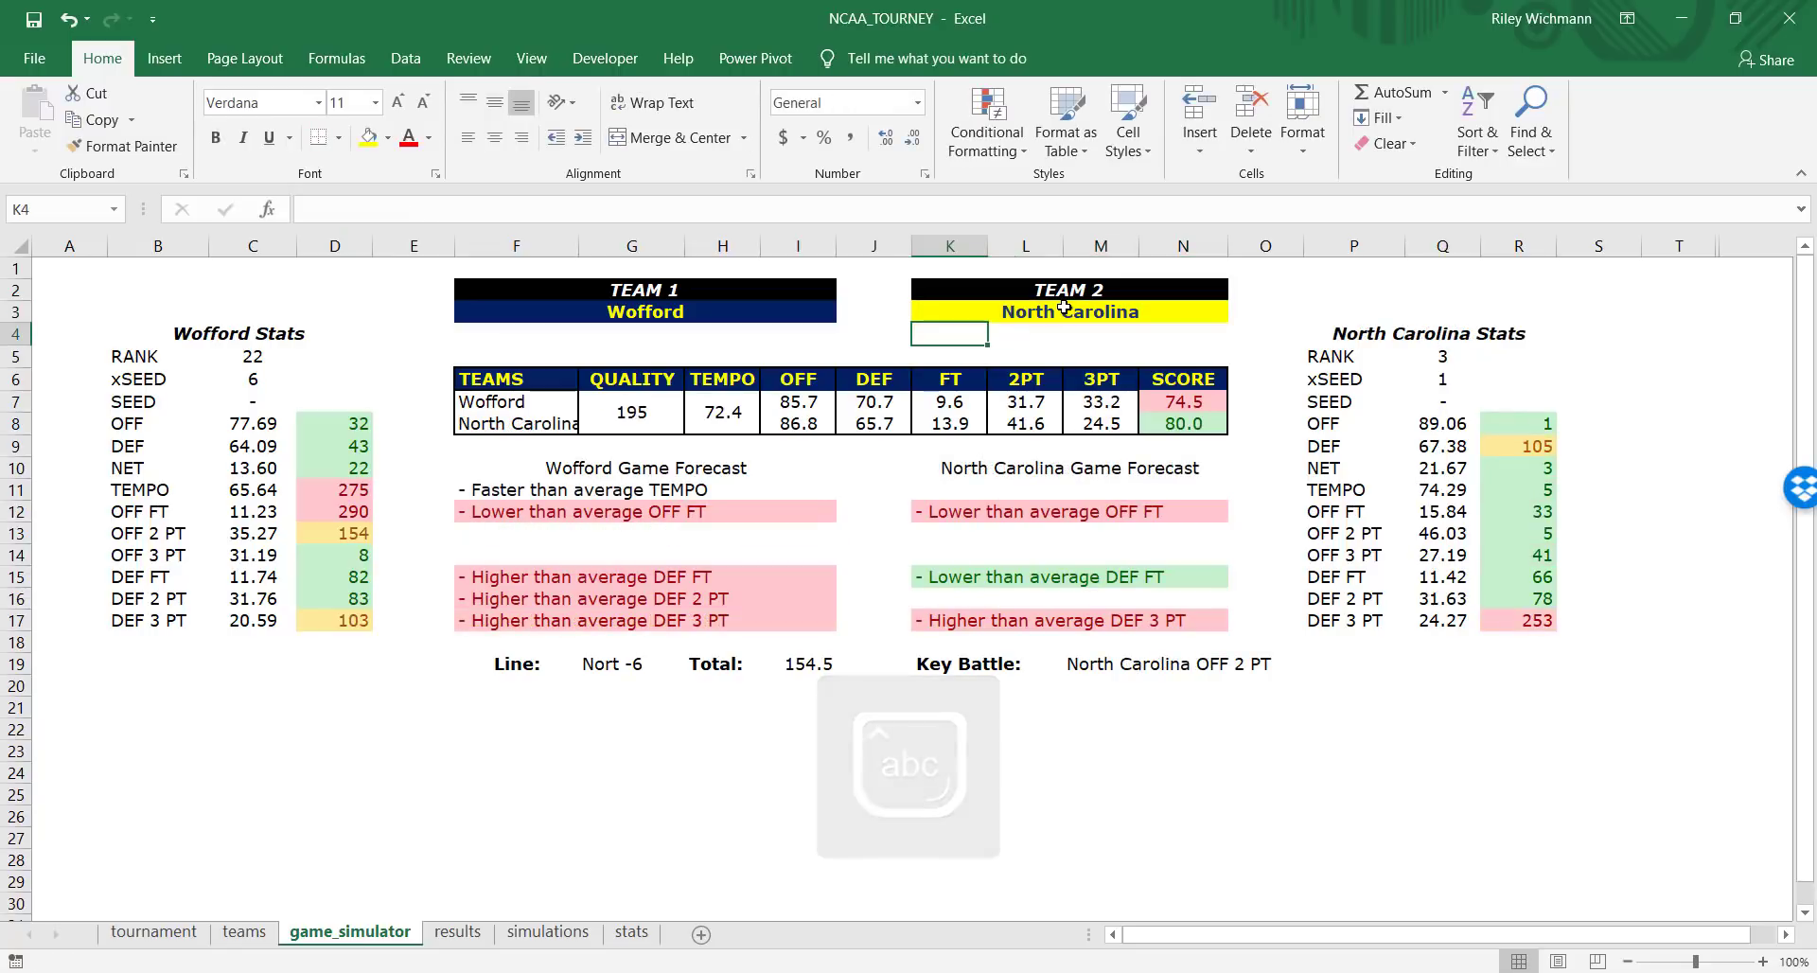
pyautogui.click(1064, 306)
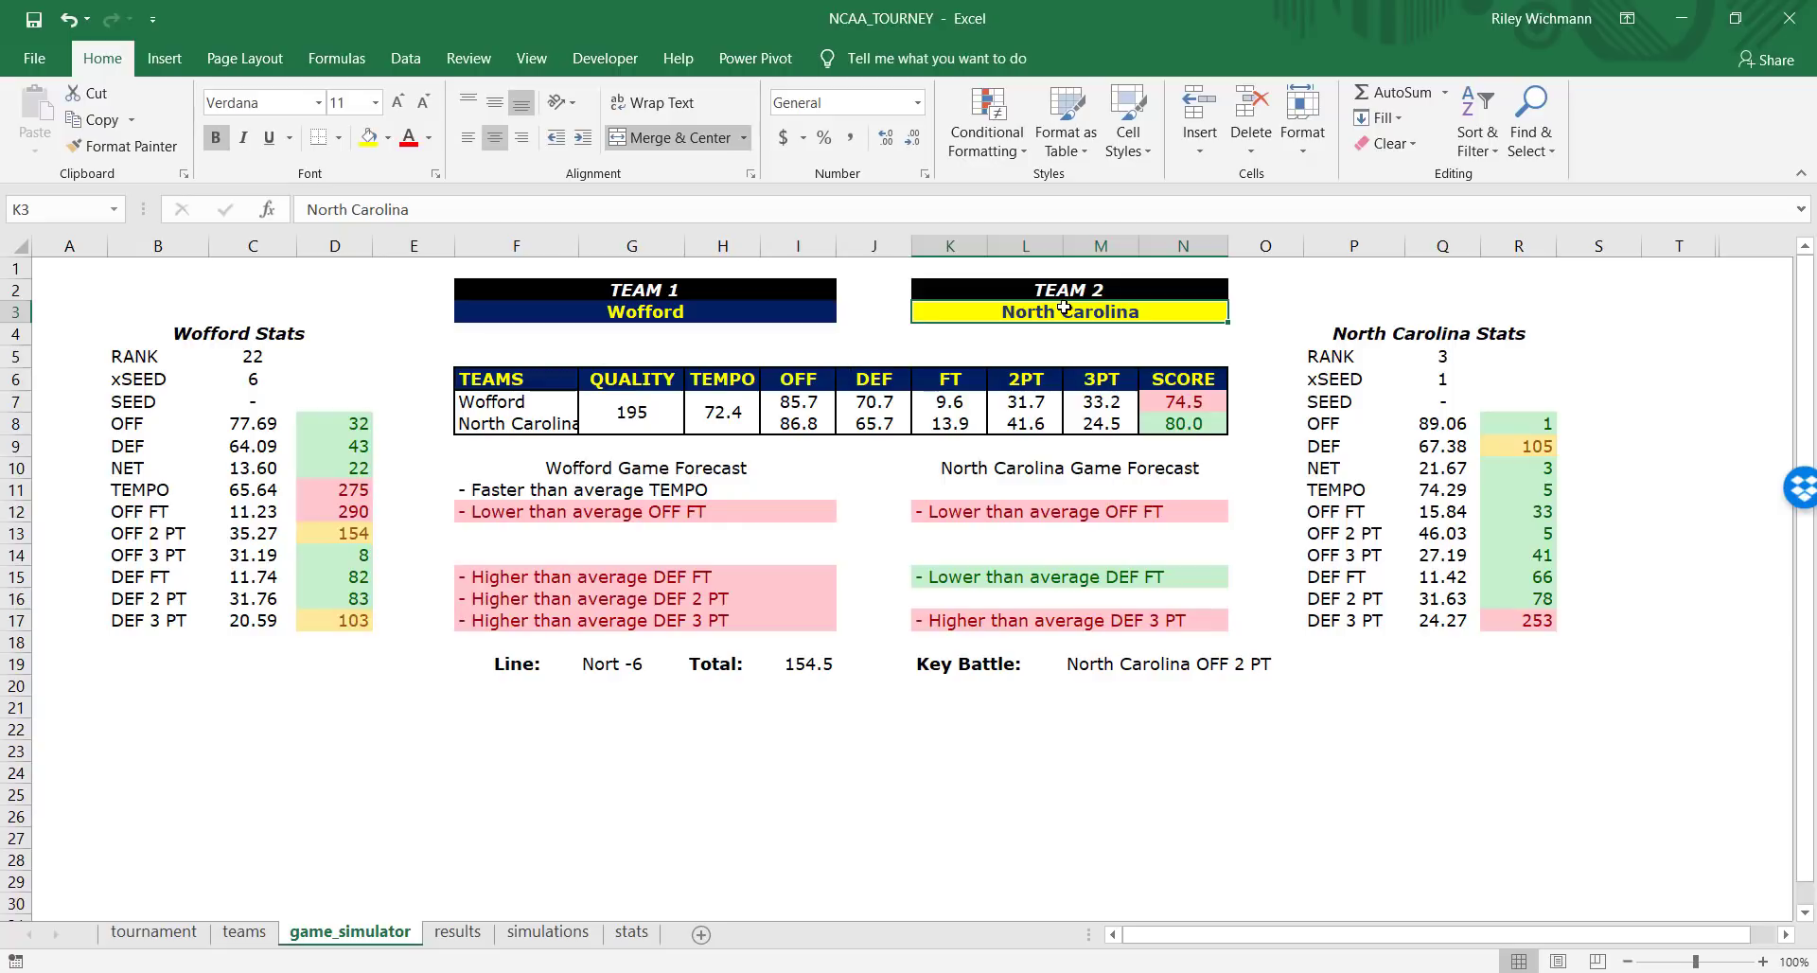
pyautogui.click(728, 489)
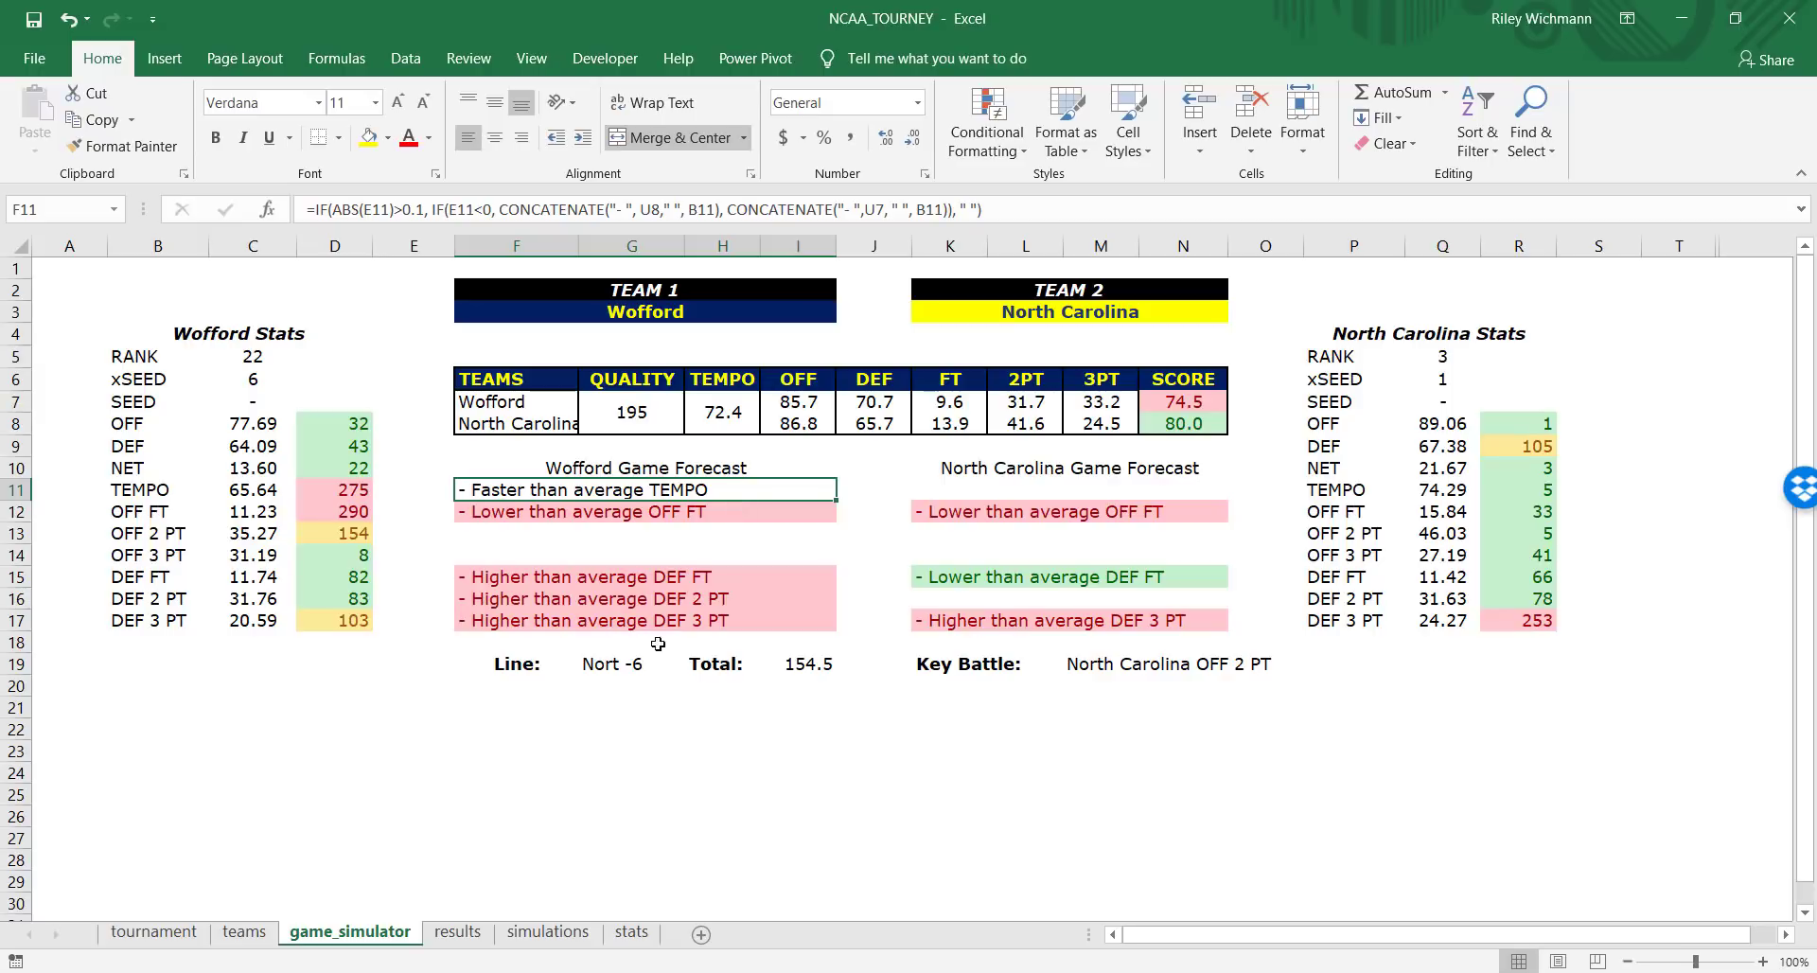
# Switch to the ESPN bracket in Chrome and scroll through the picks.
pyautogui.hotkey('alt', 'Tab')
pyautogui.scroll(-10, 949, 820)
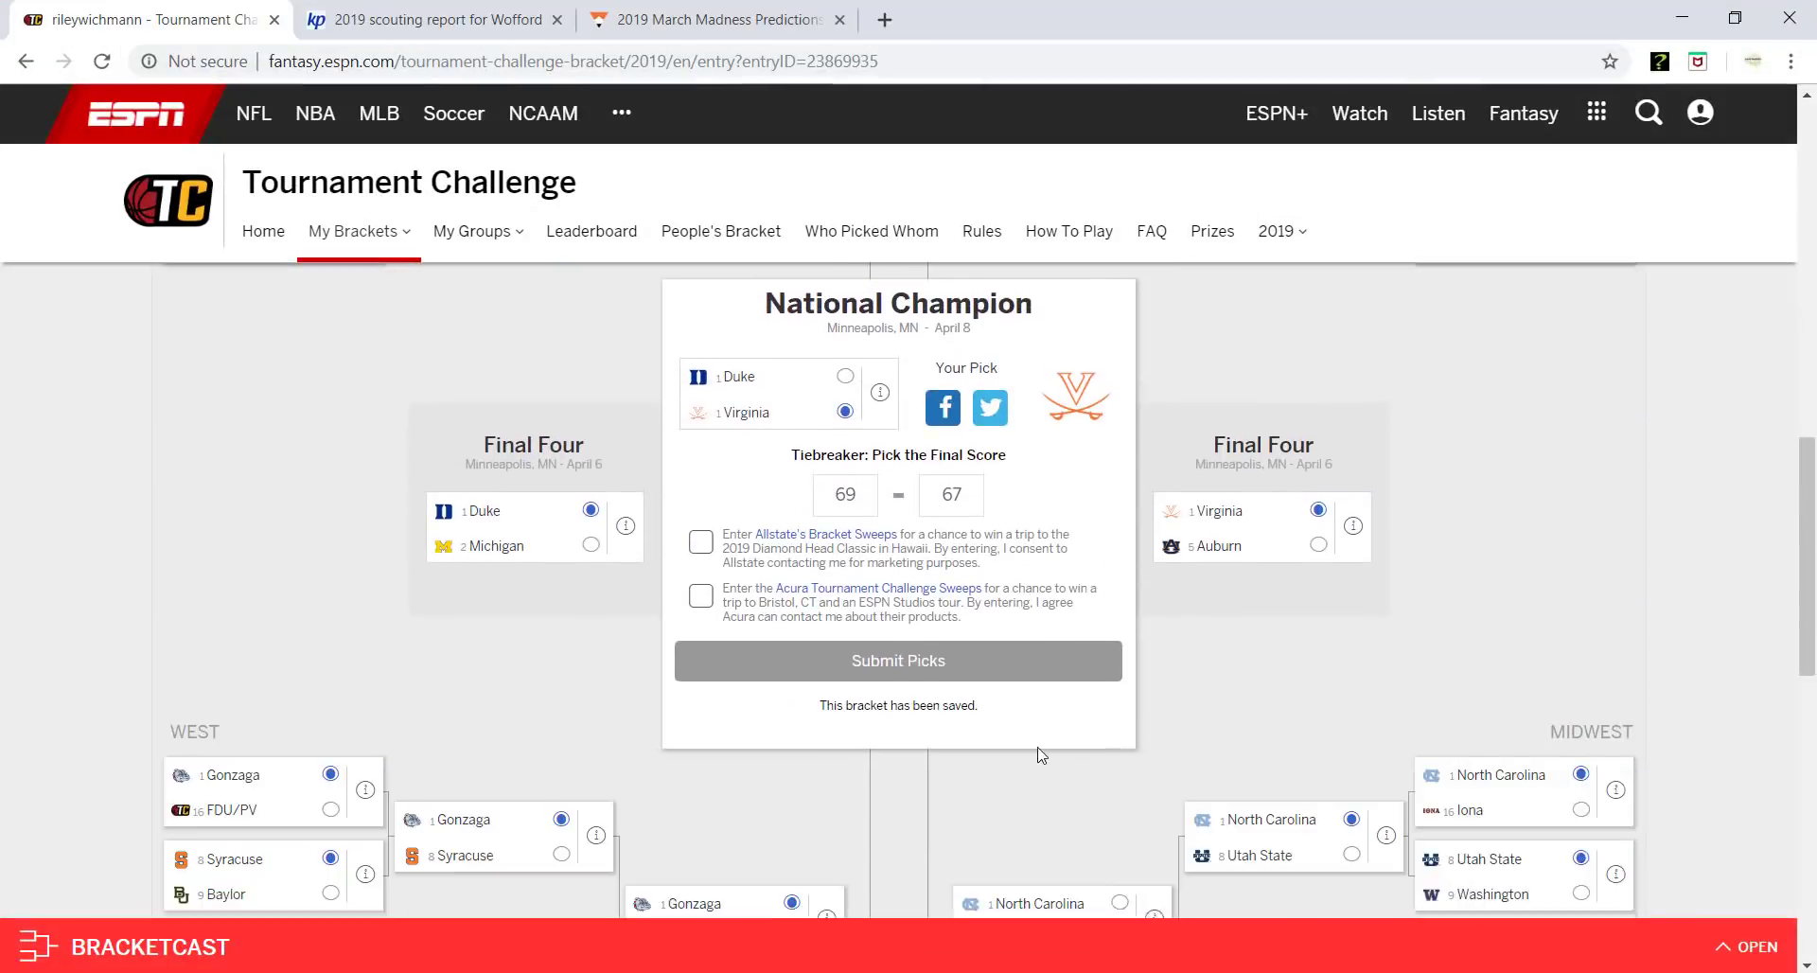
pyautogui.scroll(-1, 1057, 774)
pyautogui.scroll(2, 946, 805)
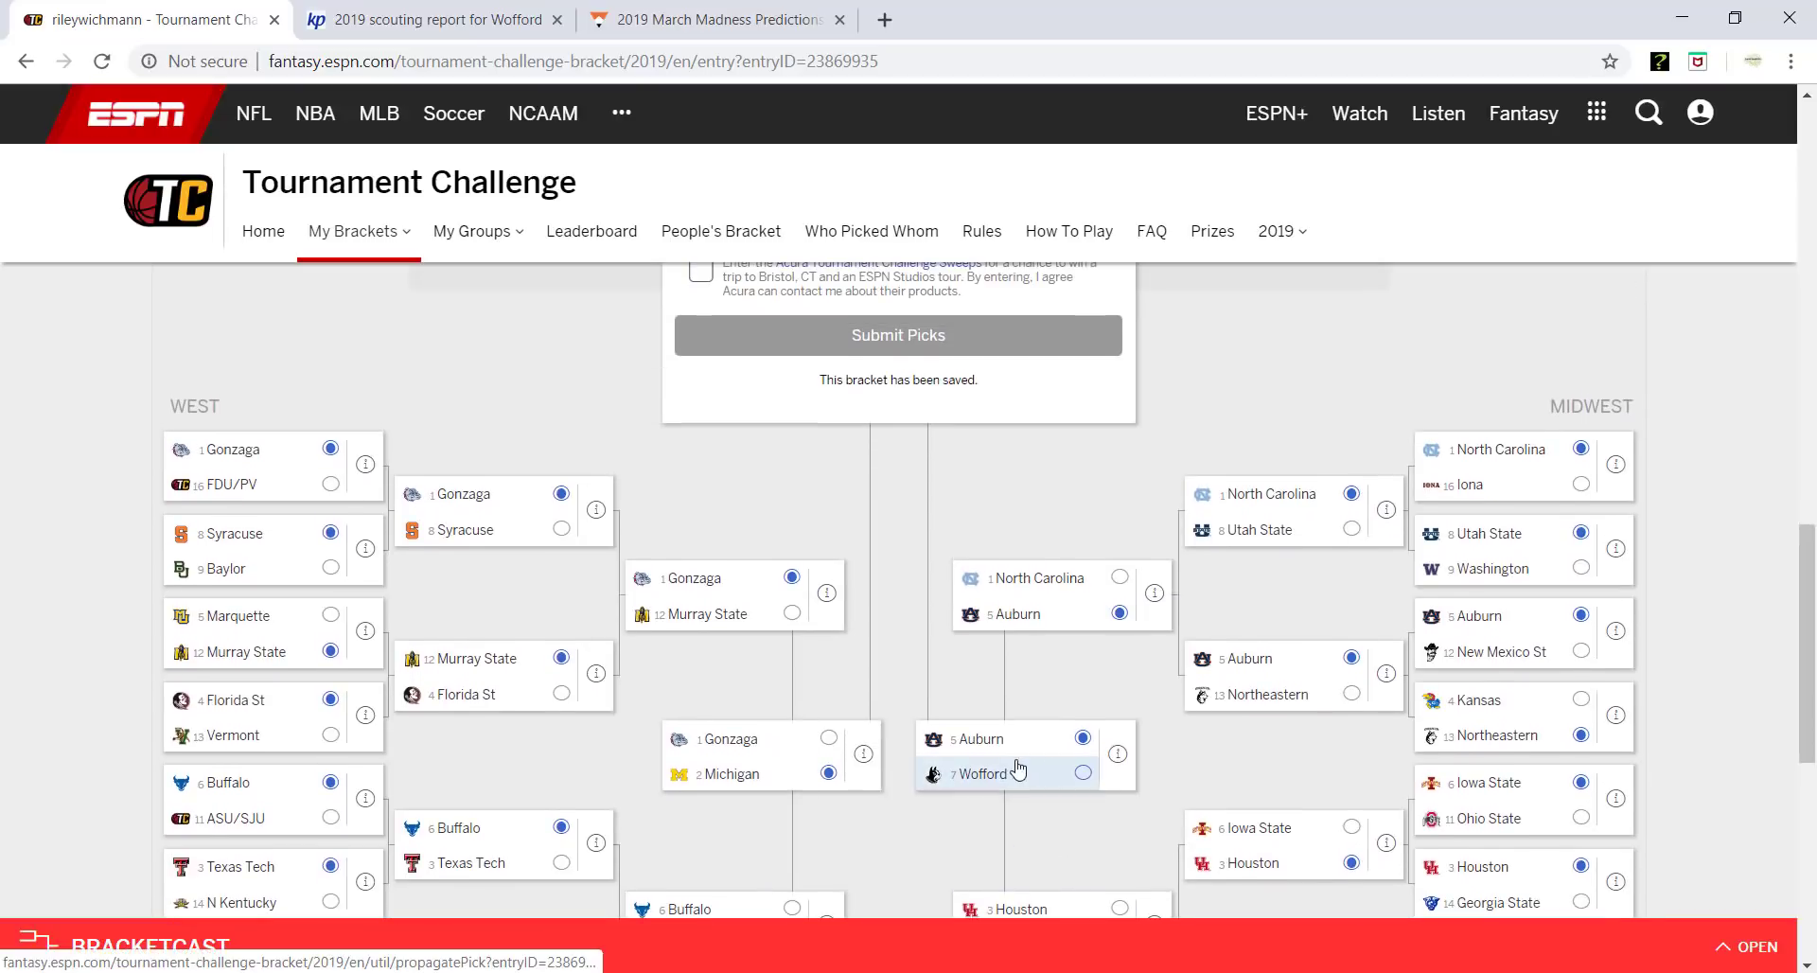
pyautogui.hotkey('alt', 'Tab')
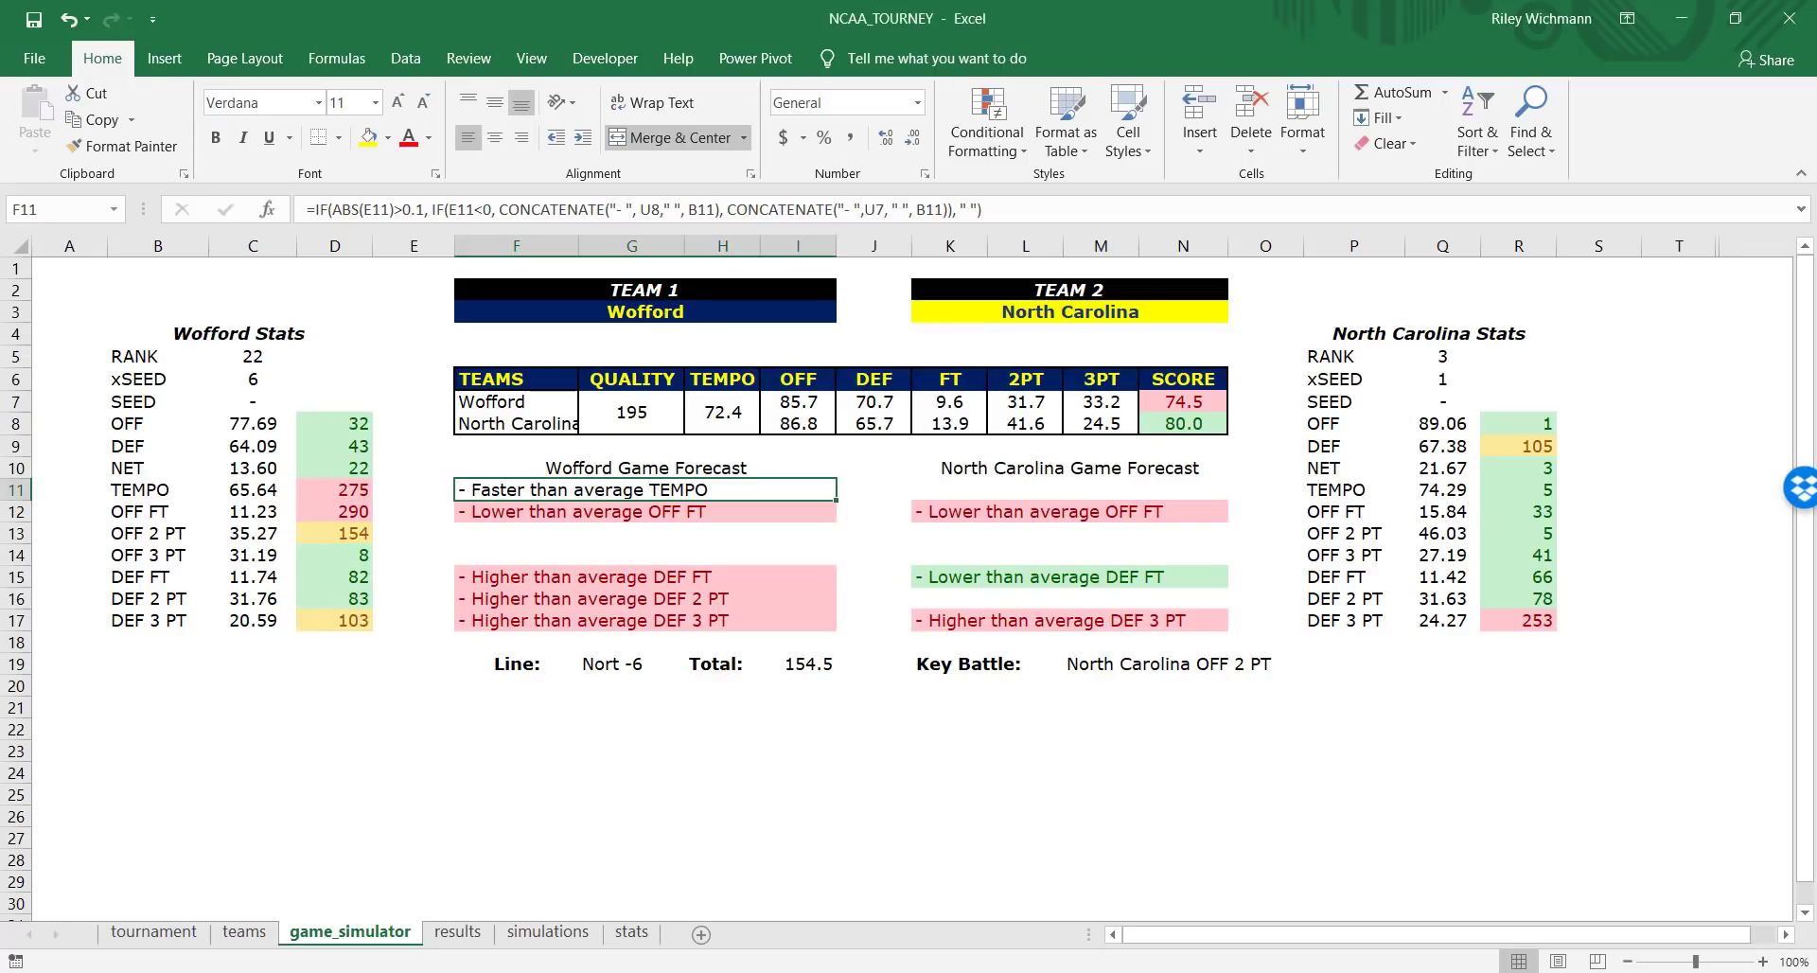